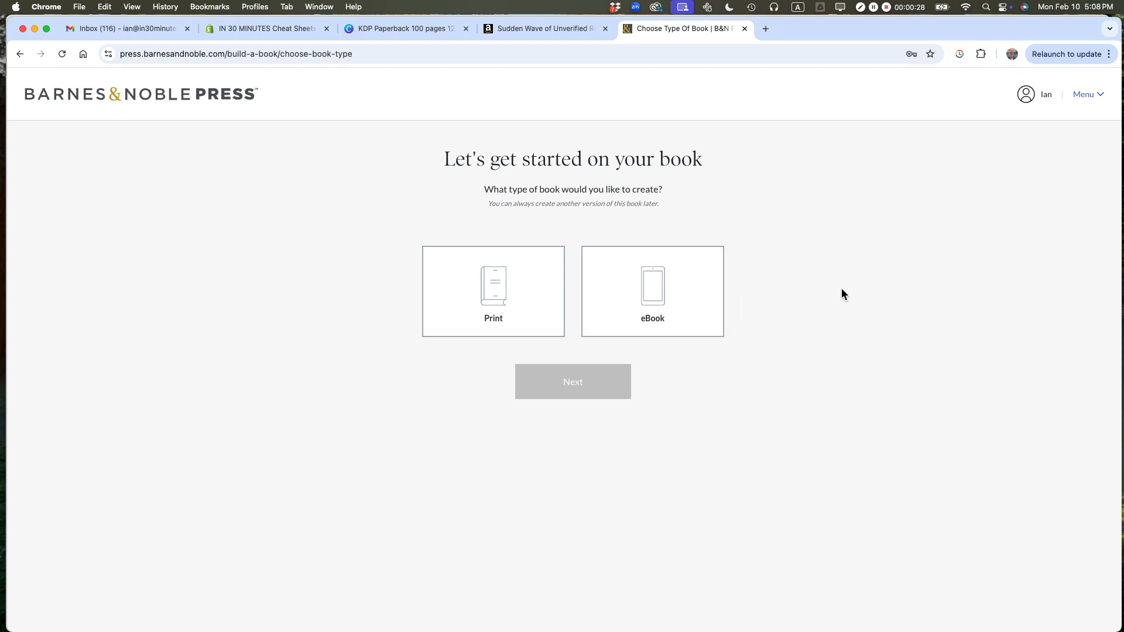
Switch to Finder, preview the cover image Genealogy In 30 Minutes 1400x2100.jpg, and select the ePub file Genealogy In 30 Minutes 020825a FINAL.epub
{"action": "key", "text": "super+Tab"}
{"action": "key", "text": "super+Tab"}
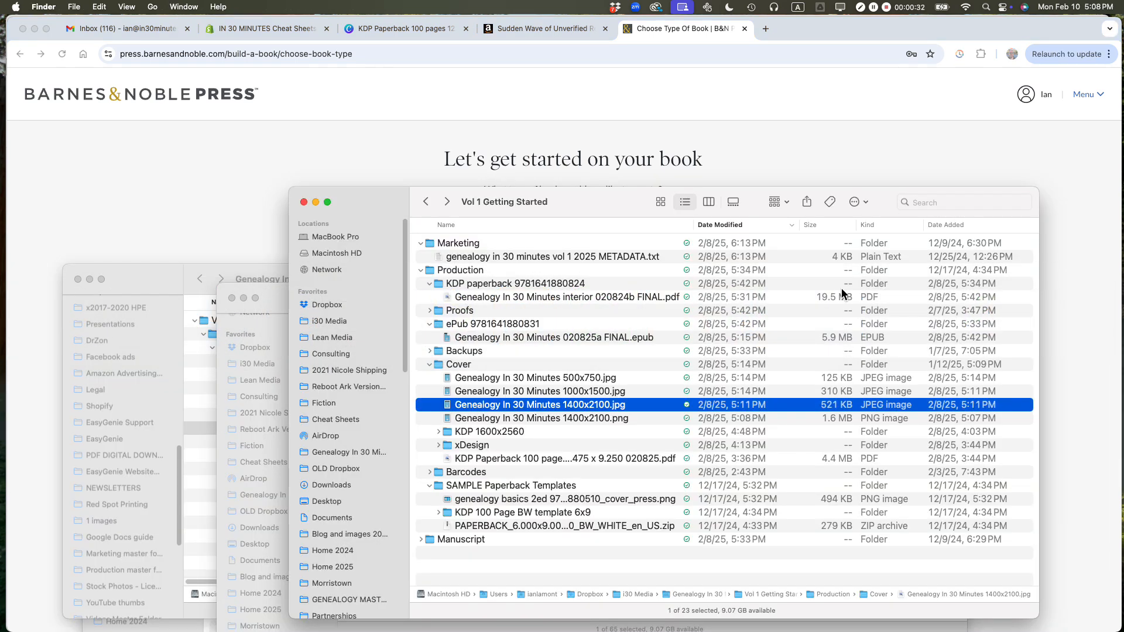
{"action": "double_click", "coordinate": [543, 405]}
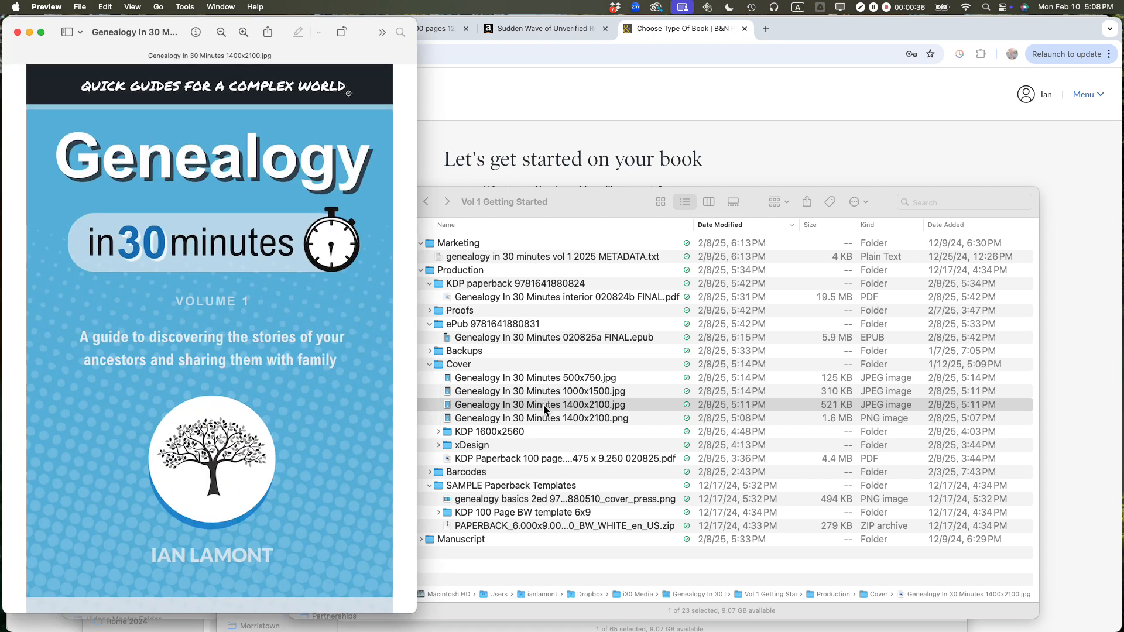
{"action": "key", "text": "super+w"}
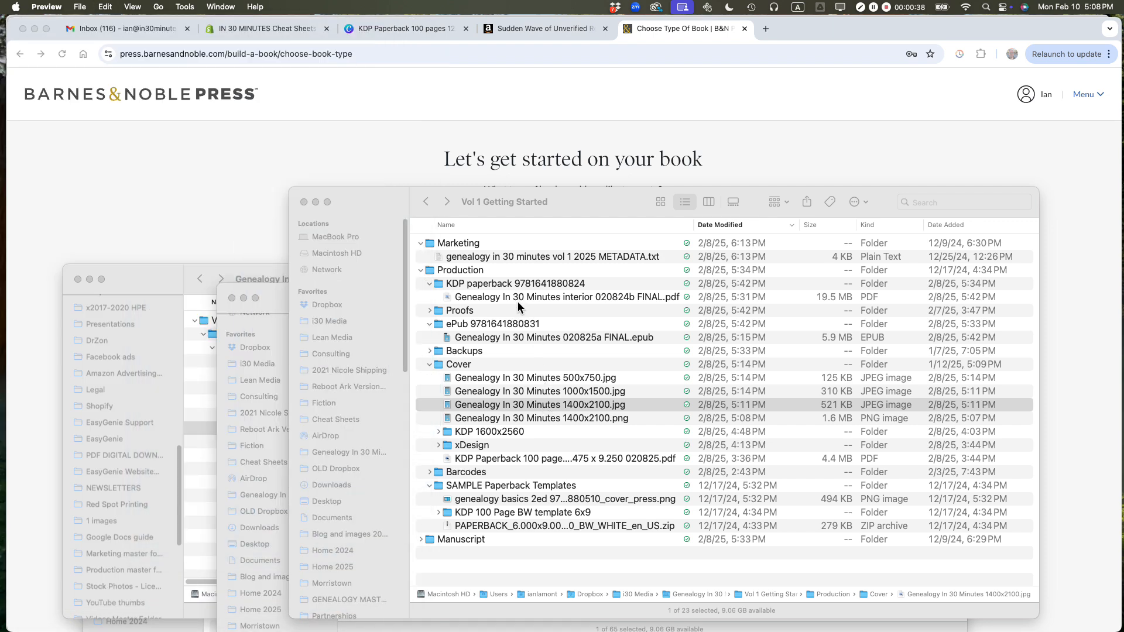
{"action": "key", "text": "super+q"}
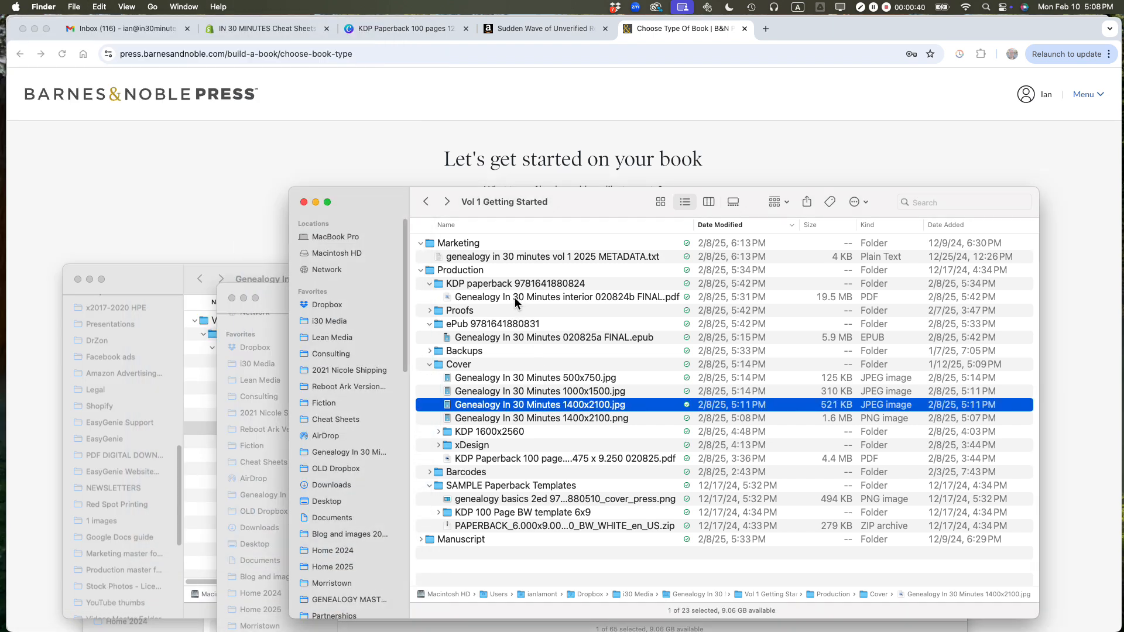
{"action": "left_click", "coordinate": [526, 341]}
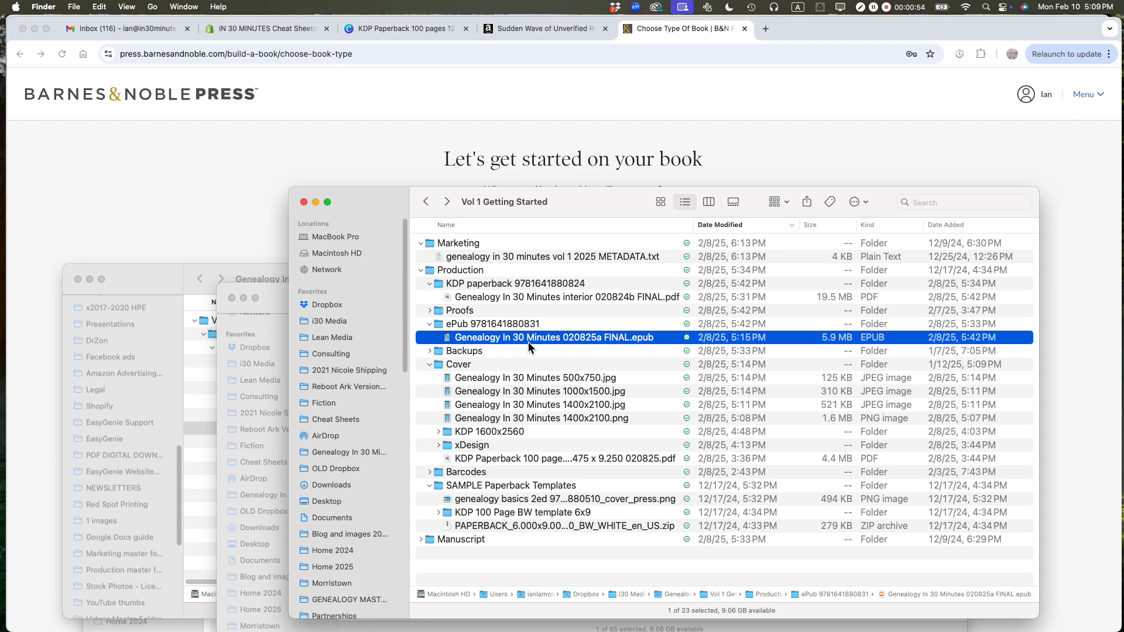
Open genealogy in 30 minutes vol 1 2025 METADATA.txt and delete the "Second Edition" line near its beginning
{"action": "double_click", "coordinate": [522, 257]}
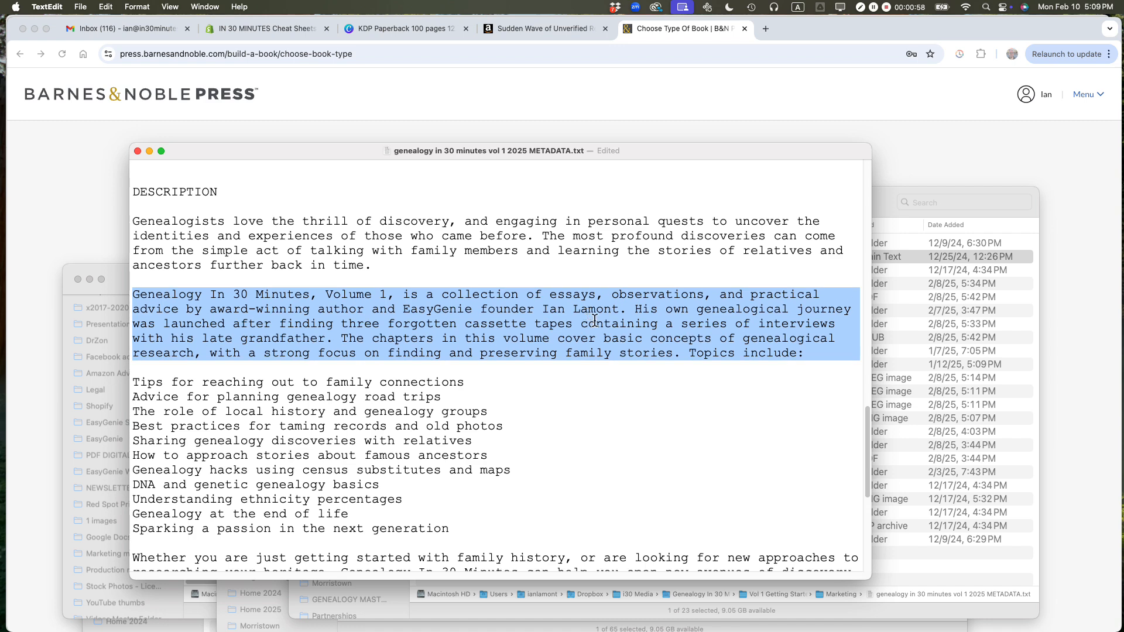
{"action": "left_click_drag", "start_coordinate": [872, 450], "coordinate": [878, 202]}
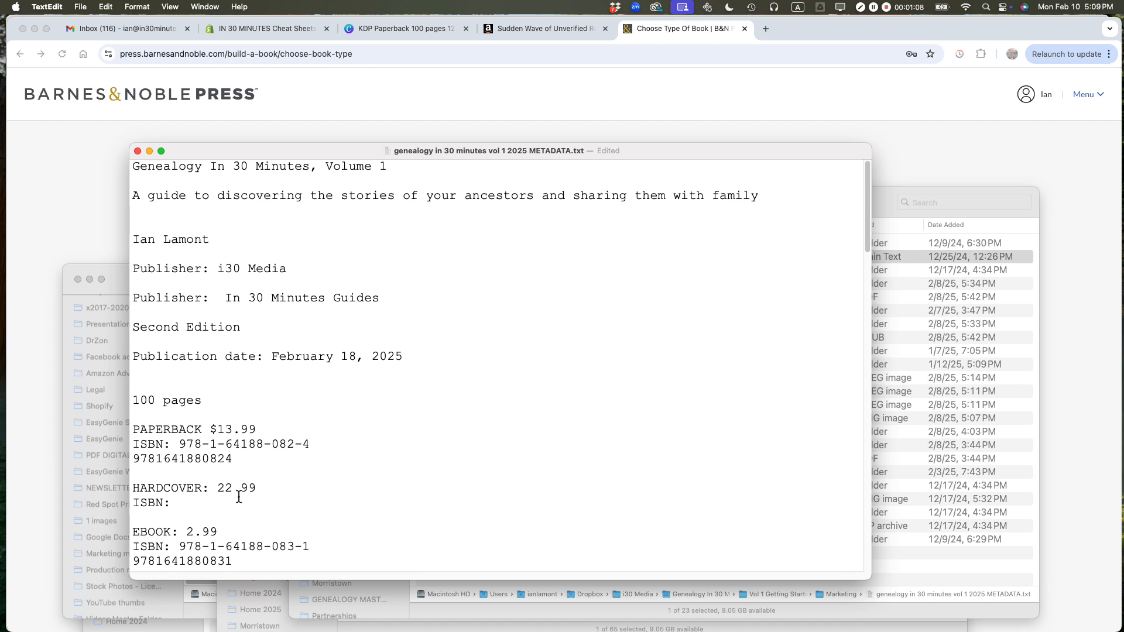
{"action": "double_click", "coordinate": [190, 460]}
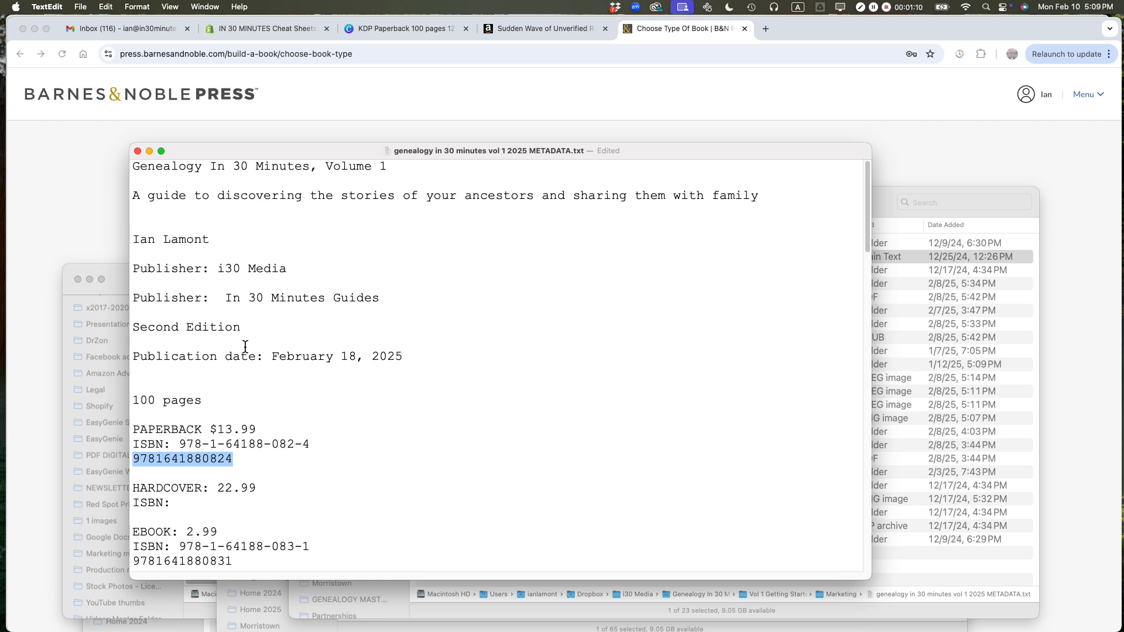
{"action": "left_click_drag", "start_coordinate": [252, 329], "coordinate": [125, 327]}
{"action": "key", "text": "BackSpace"}
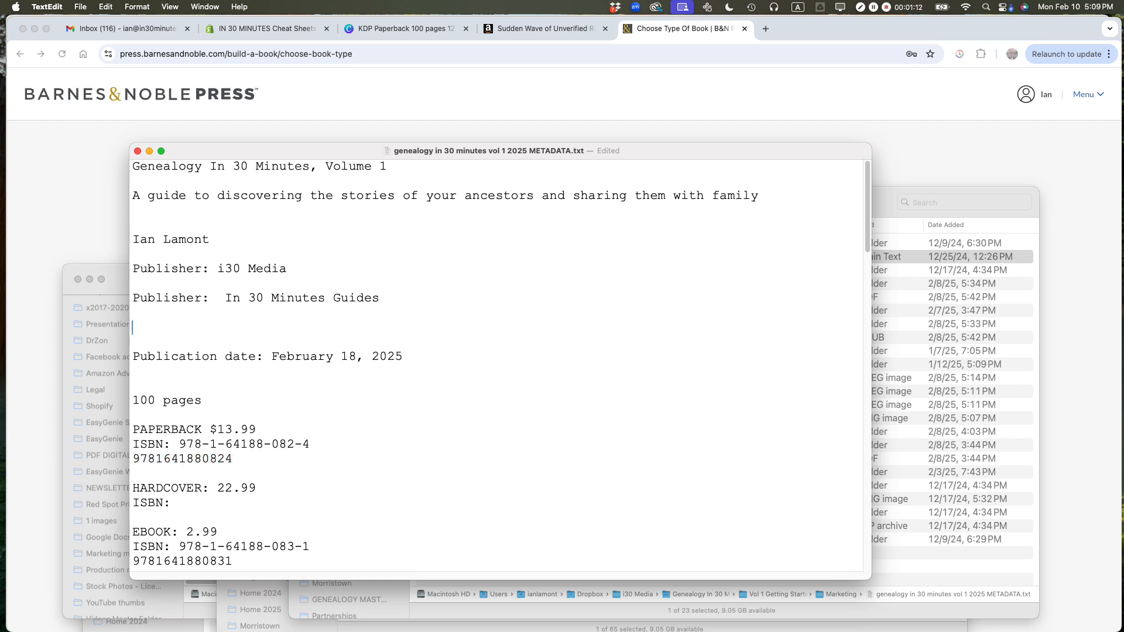
{"action": "key", "text": "BackSpace"}
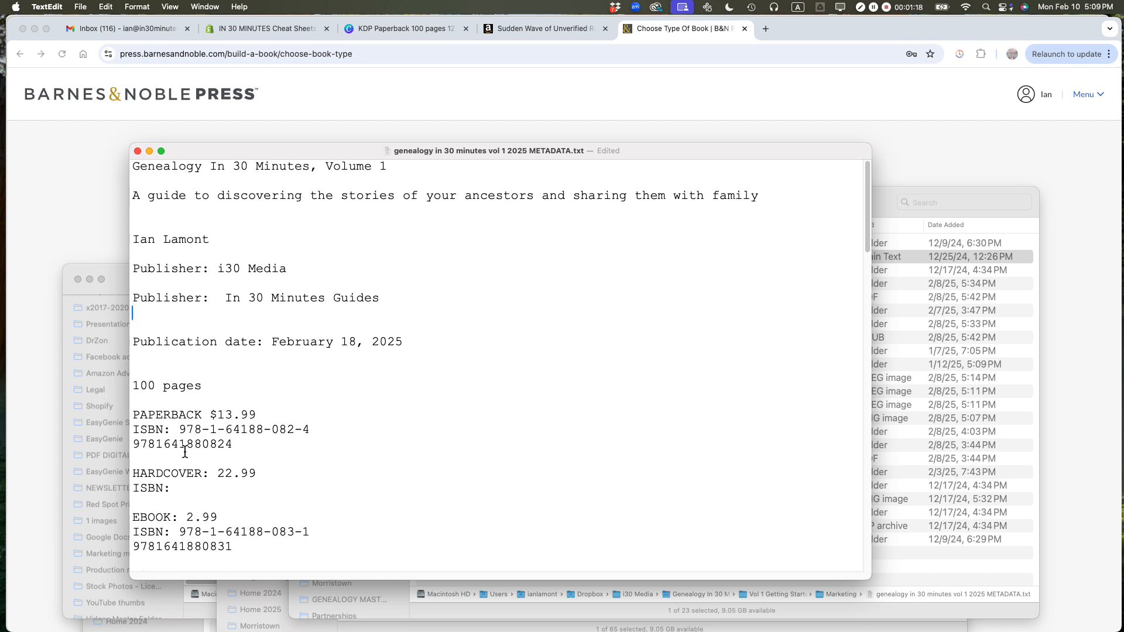
Review the paperback ISBN and the BISAC and Amazon categories in the metadata file
{"action": "double_click", "coordinate": [161, 450]}
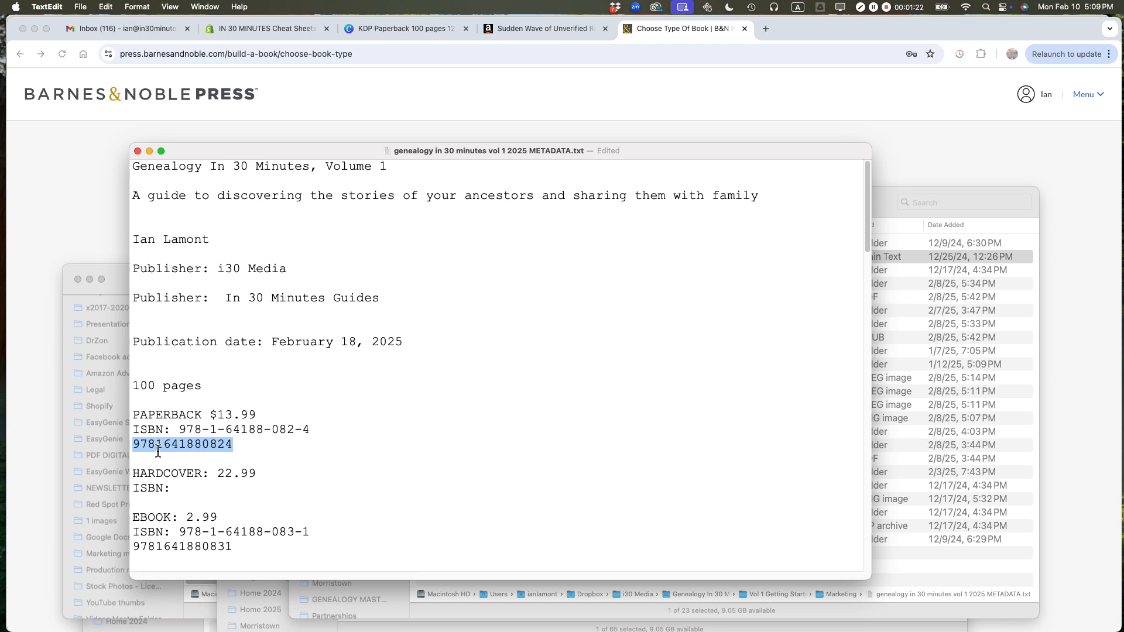
{"action": "scroll", "coordinate": [400, 351], "scroll_direction": "down", "scroll_amount": 5}
{"action": "scroll", "coordinate": [400, 350], "scroll_direction": "down", "scroll_amount": 10}
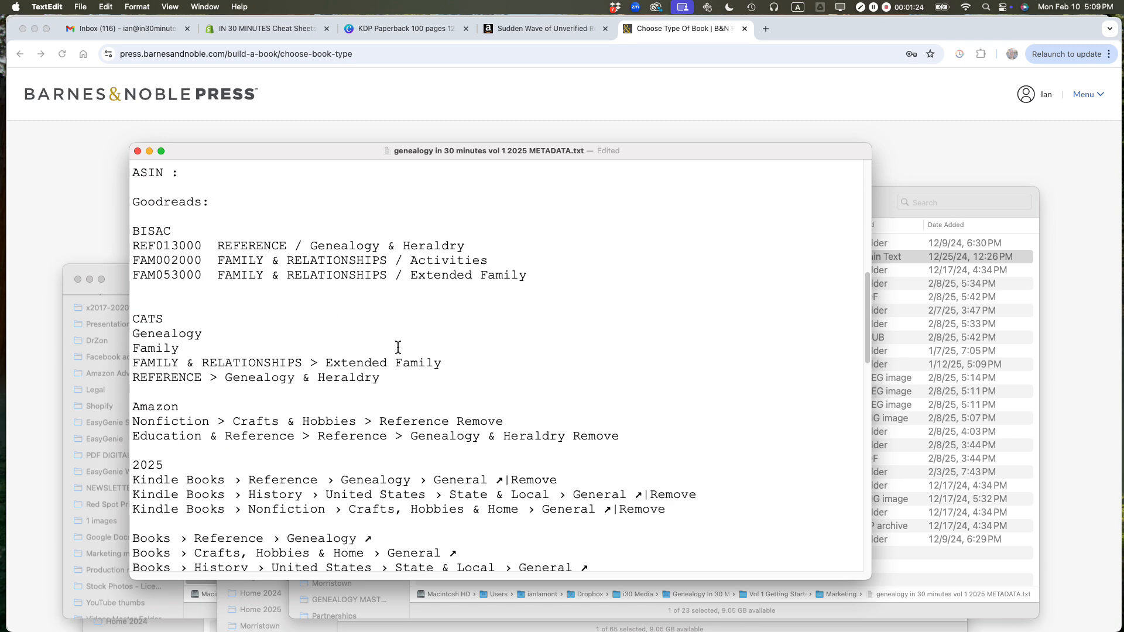
{"action": "scroll", "coordinate": [390, 345], "scroll_direction": "up", "scroll_amount": 15}
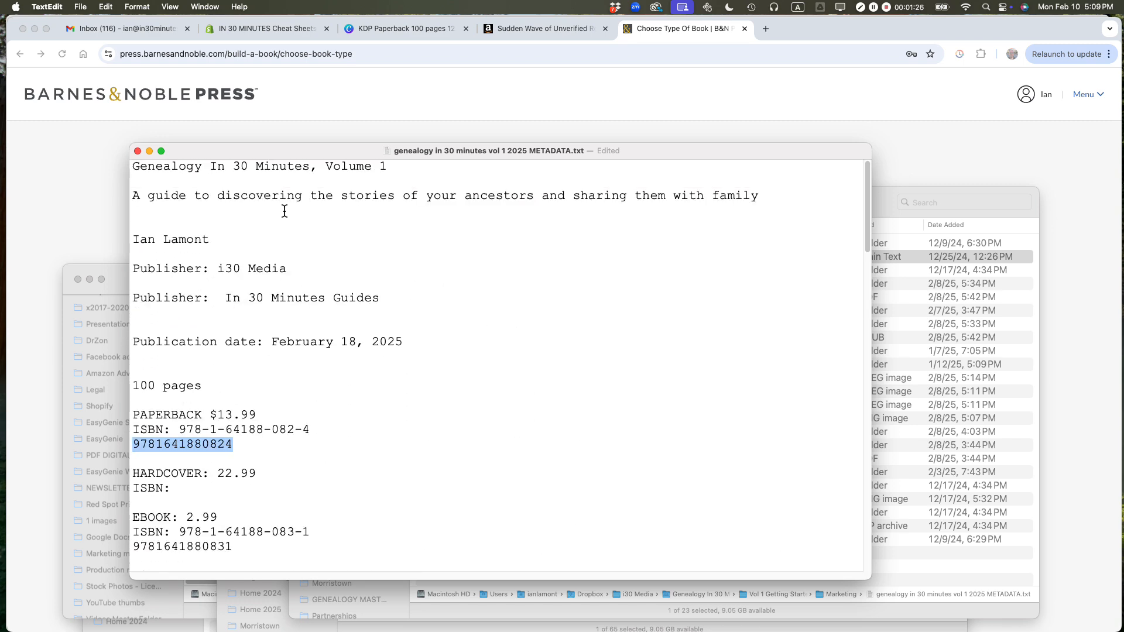
Switch back to Barnes & Noble Press in Chrome and choose eBook as the book type to create
{"action": "left_click", "coordinate": [66, 152]}
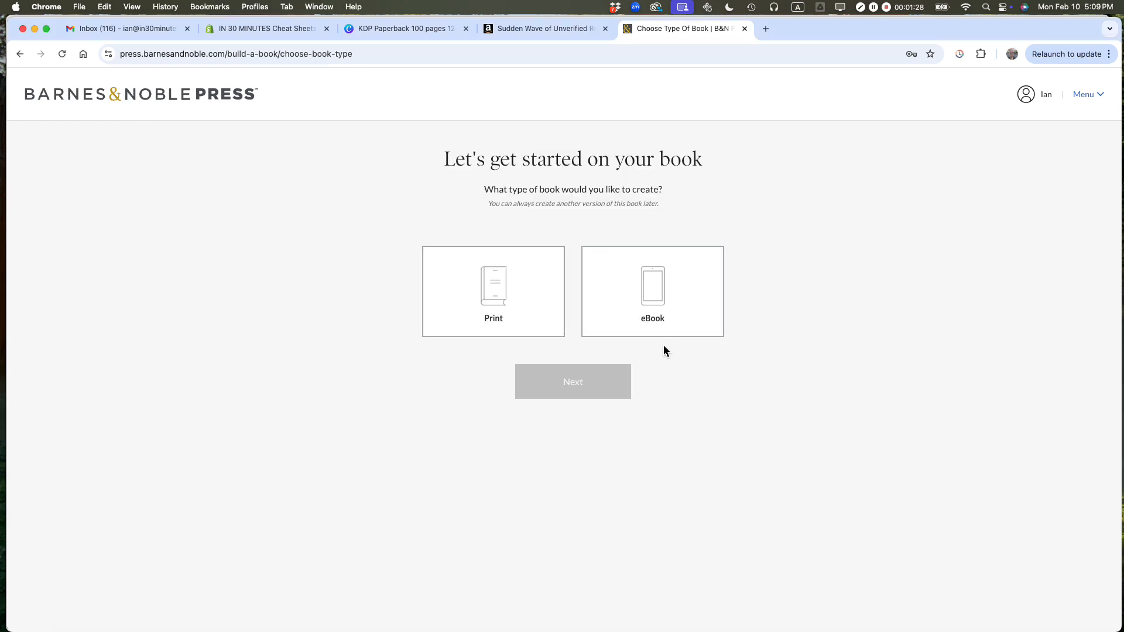
{"action": "left_click", "coordinate": [654, 313]}
{"action": "left_click", "coordinate": [605, 384]}
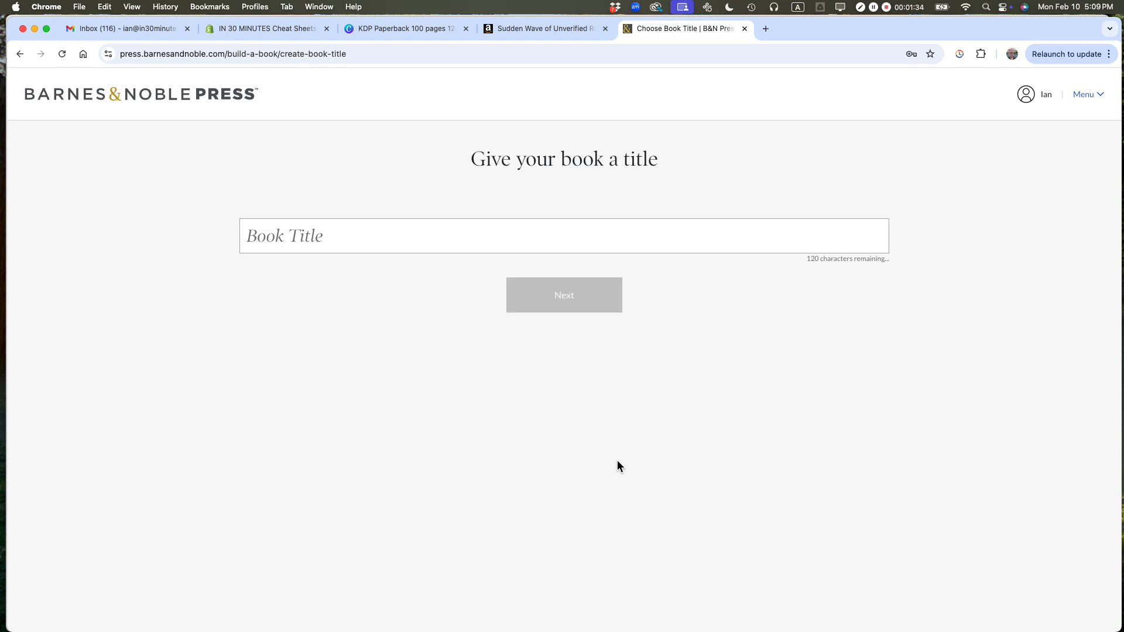
Copy "Genealogy In 30 Minutes, Volume 1" from the TextEdit metadata file and submit it as the book title in Chrome
{"action": "key", "text": "super+Tab"}
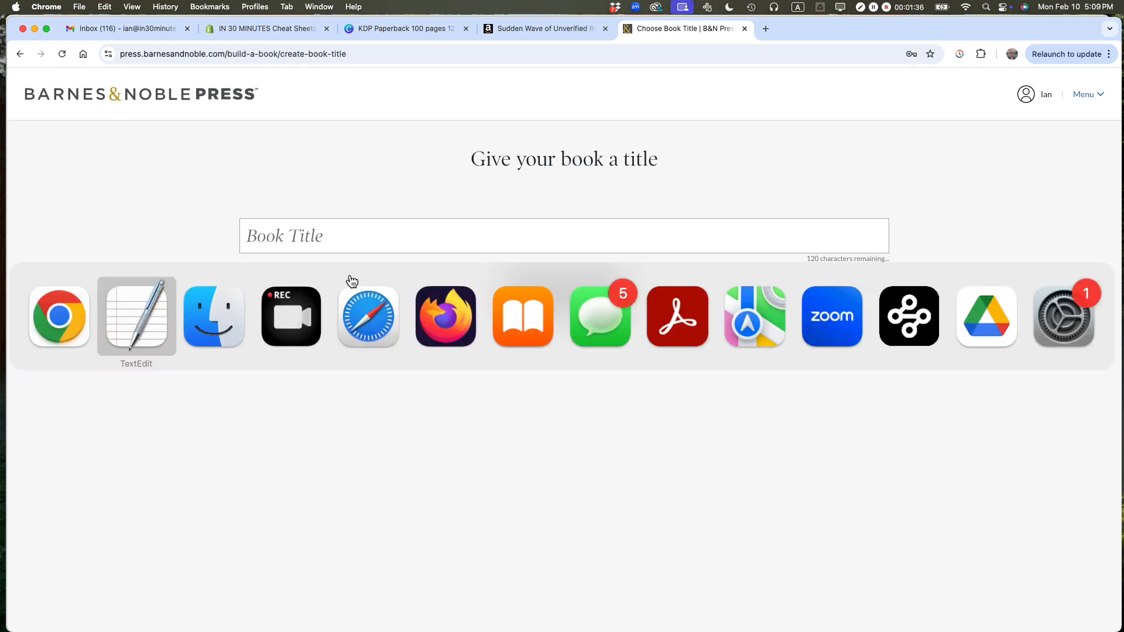
{"action": "triple_click", "coordinate": [295, 167]}
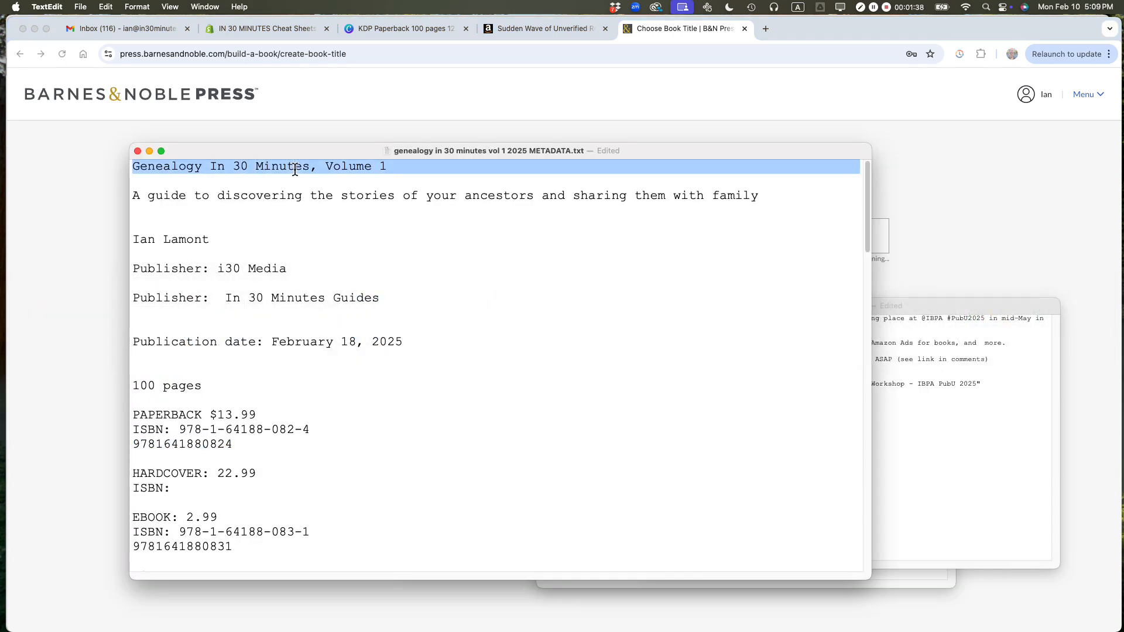
{"action": "key", "text": "super+c"}
{"action": "key", "text": "super+Tab"}
{"action": "left_click", "coordinate": [306, 242]}
{"action": "key", "text": "super+v"}
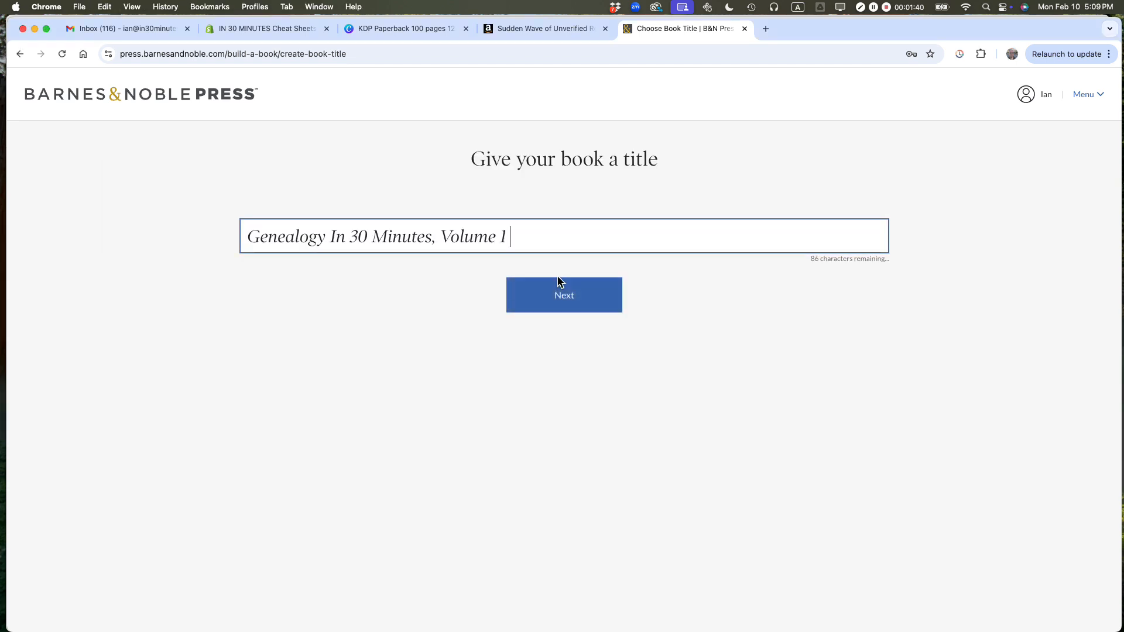
{"action": "left_click", "coordinate": [571, 301]}
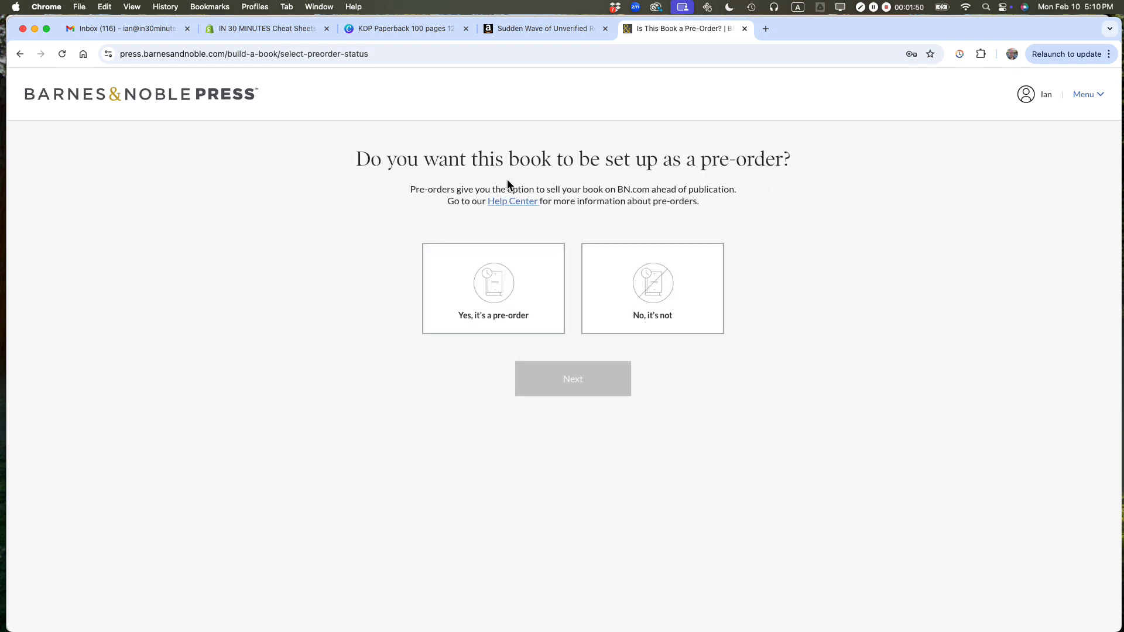
Set the book up as a pre-order and read the guidance for preparing the interior file
{"action": "left_click", "coordinate": [495, 292]}
{"action": "left_click", "coordinate": [586, 391]}
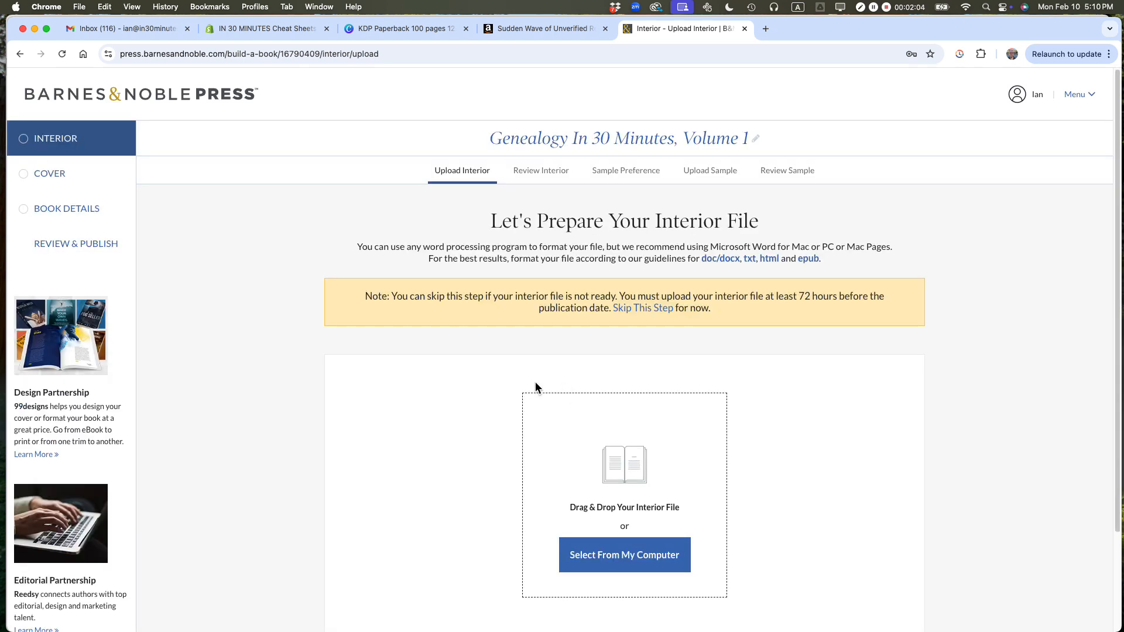
{"action": "scroll", "coordinate": [401, 322], "scroll_direction": "down", "scroll_amount": 1}
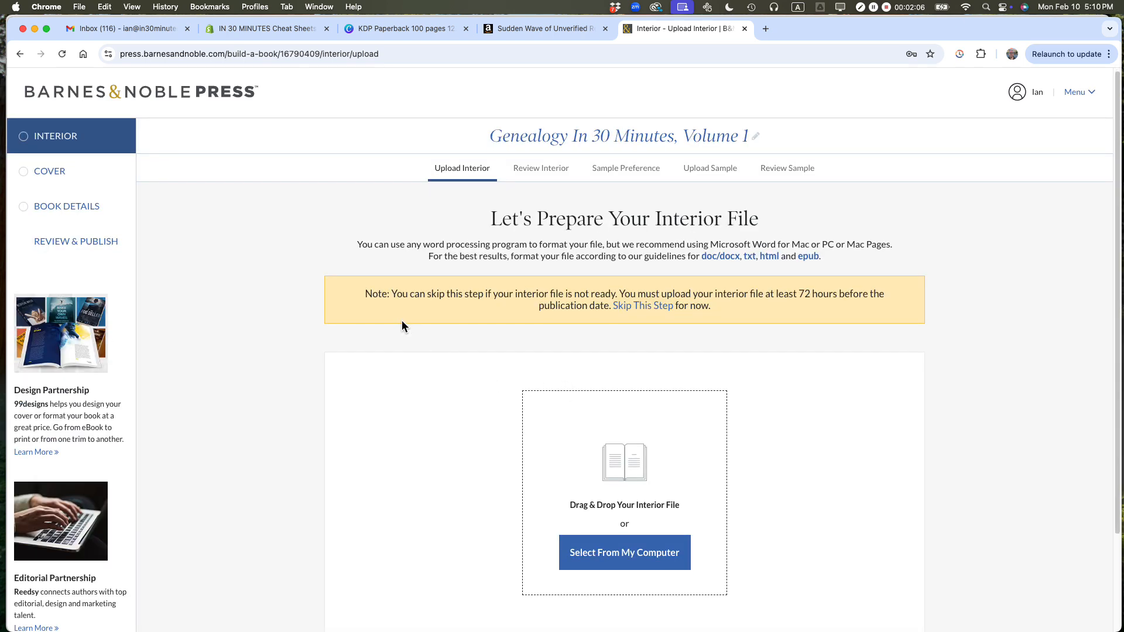
{"action": "scroll", "coordinate": [385, 316], "scroll_direction": "down", "scroll_amount": 2}
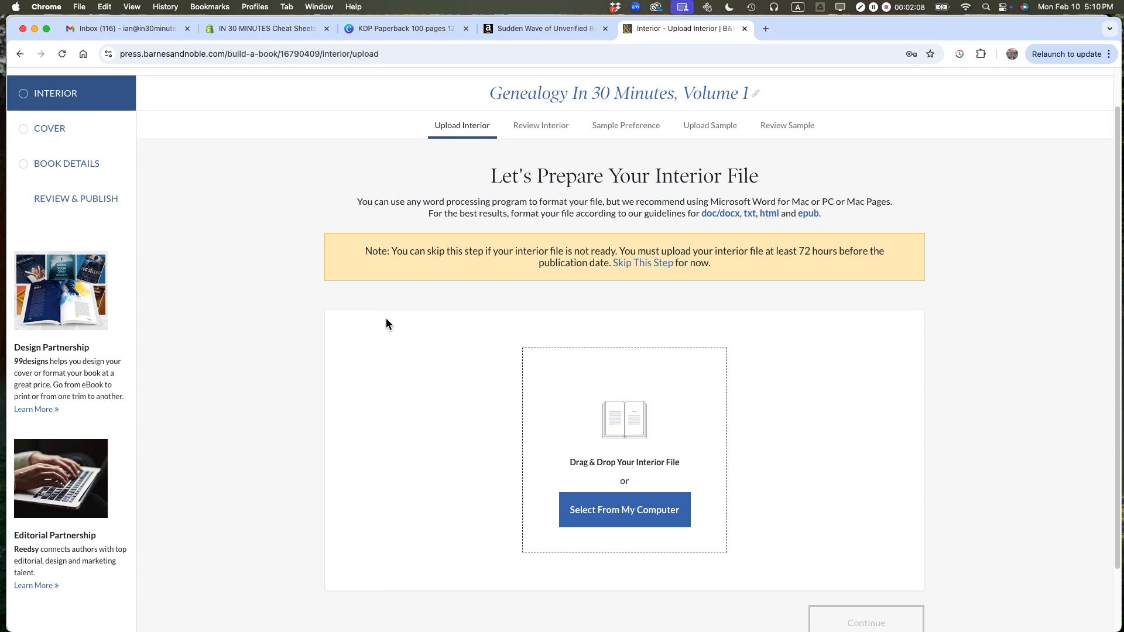
{"action": "left_click_drag", "start_coordinate": [519, 203], "coordinate": [853, 205]}
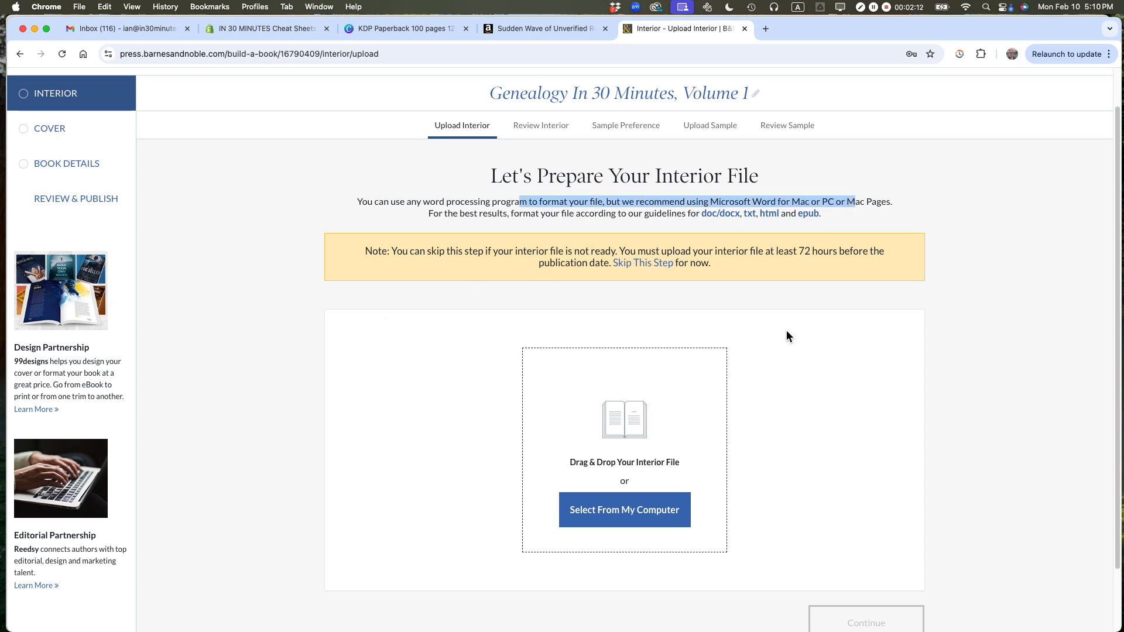
{"action": "scroll", "coordinate": [788, 337], "scroll_direction": "down", "scroll_amount": 3}
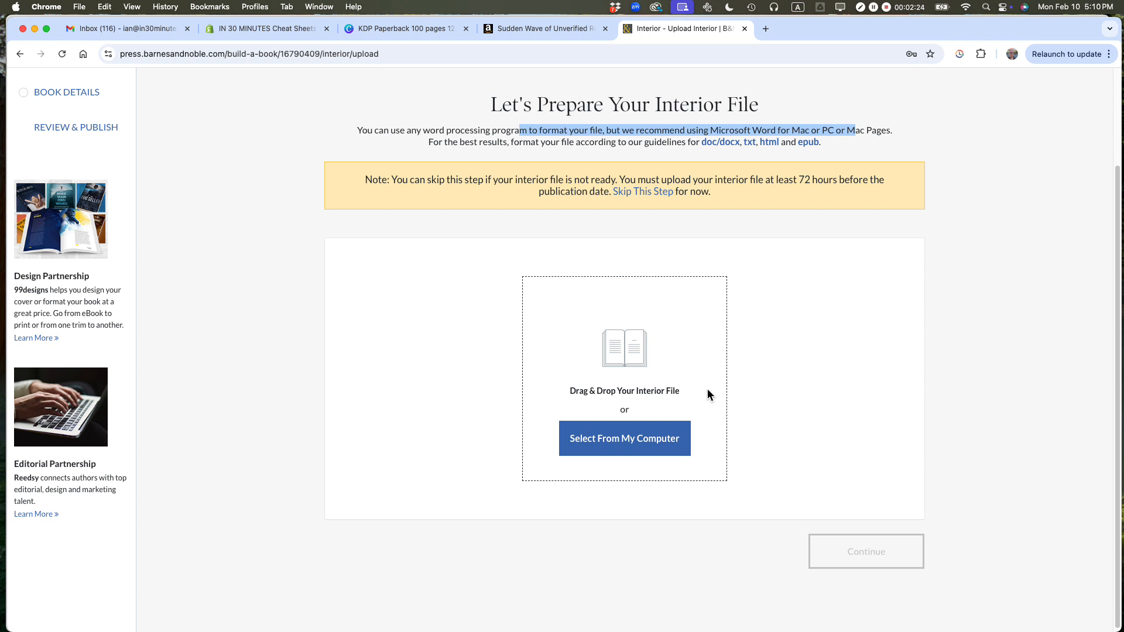
Upload Genealogy In 30 Minutes 020825a FINAL.epub from Finder as the interior file and declare that it includes the cover
{"action": "key", "text": "super+Tab"}
{"action": "key", "text": "super+Tab"}
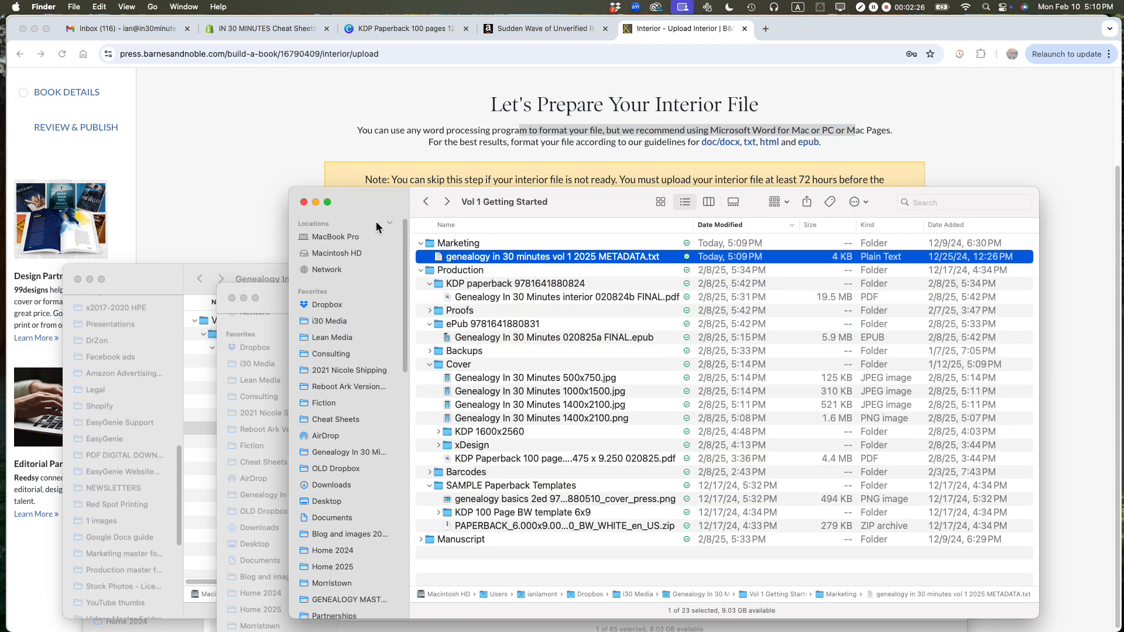
{"action": "left_click_drag", "start_coordinate": [378, 209], "coordinate": [387, 232]}
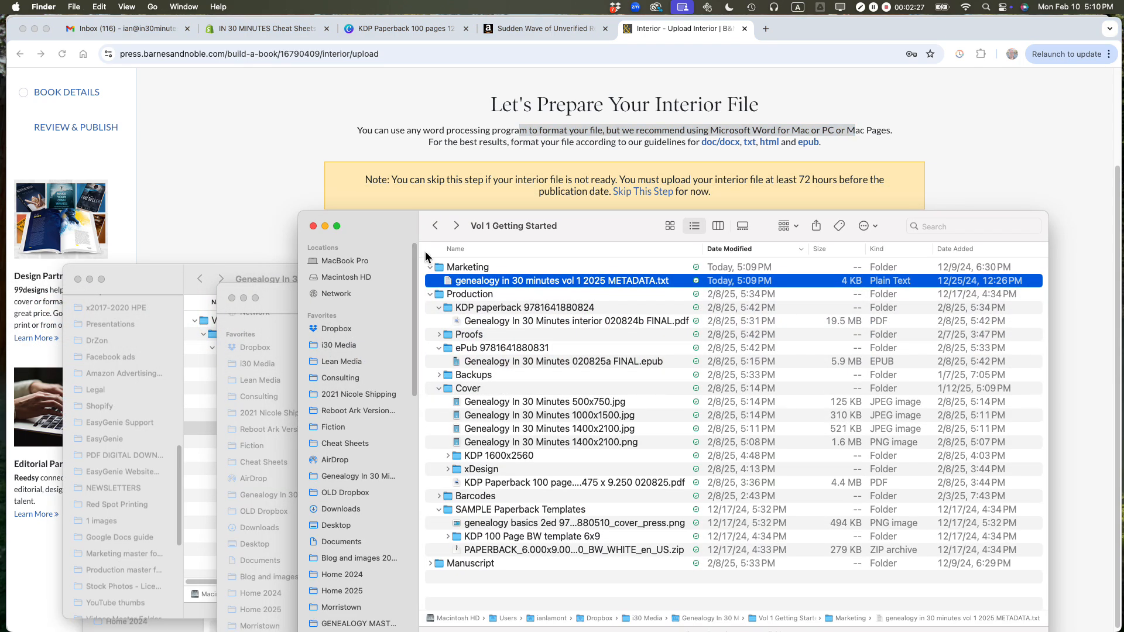
{"action": "left_click", "coordinate": [513, 364]}
{"action": "left_click_drag", "start_coordinate": [462, 368], "coordinate": [592, 368]}
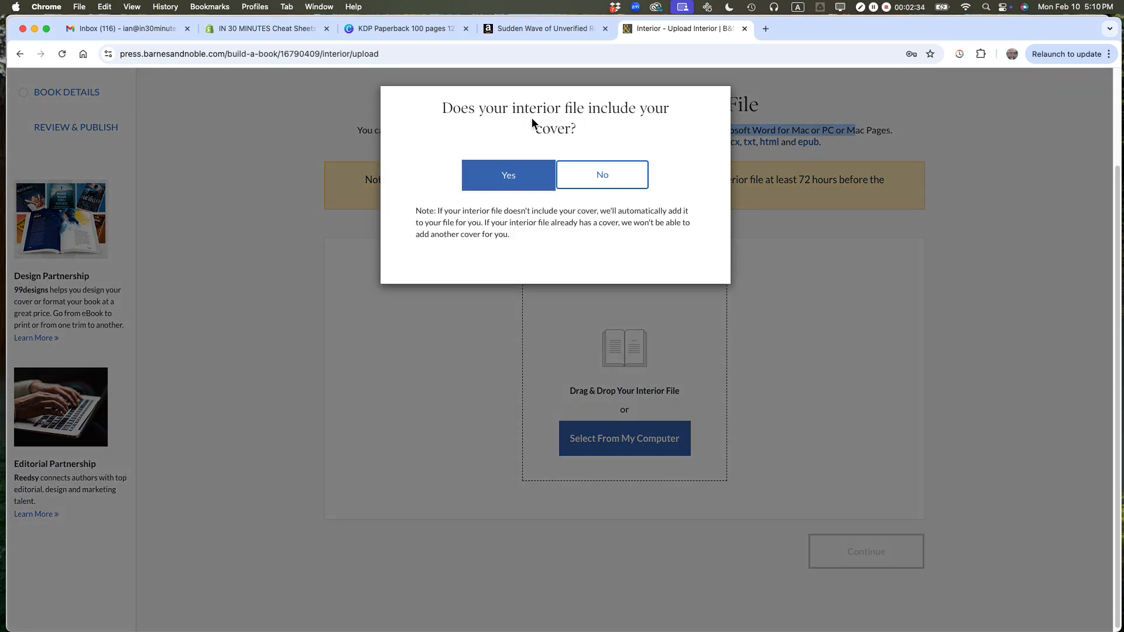
{"action": "left_click", "coordinate": [527, 178]}
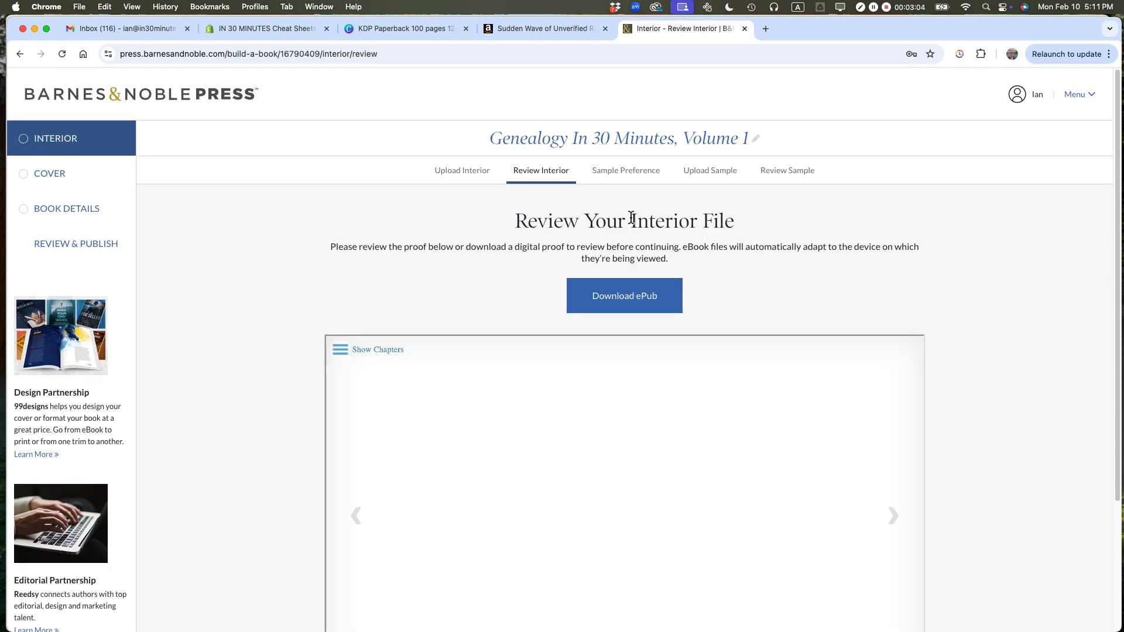
Page through the interior proof to check the title page, copyright page, table of contents and opening chapter with its images
{"action": "scroll", "coordinate": [791, 216], "scroll_direction": "down", "scroll_amount": 5}
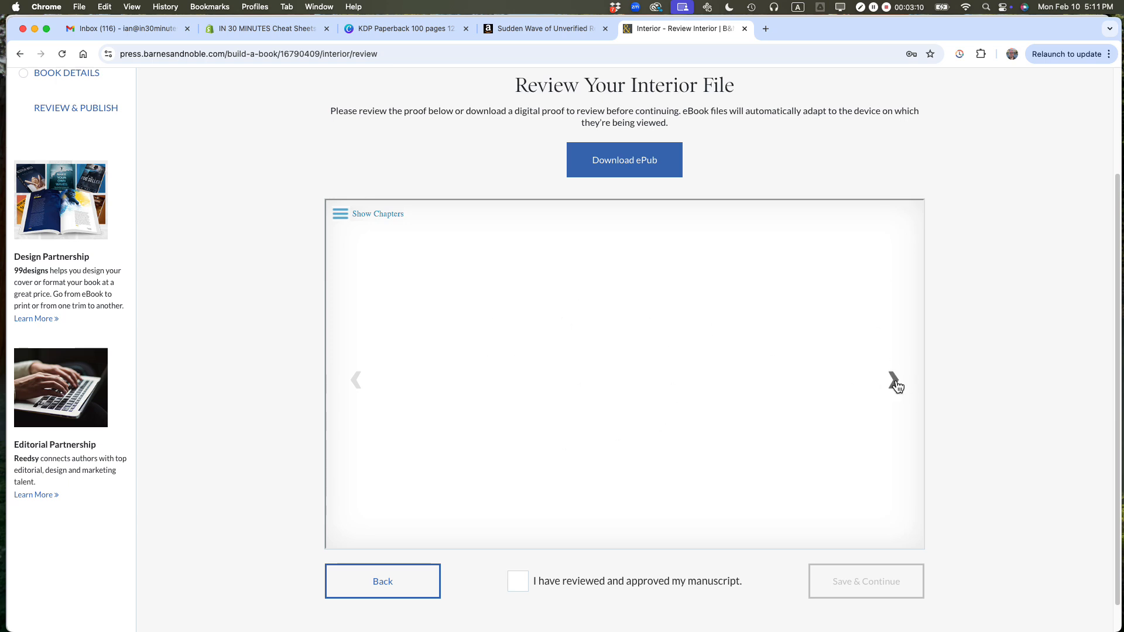
{"action": "left_click", "coordinate": [896, 383]}
{"action": "left_click", "coordinate": [896, 382]}
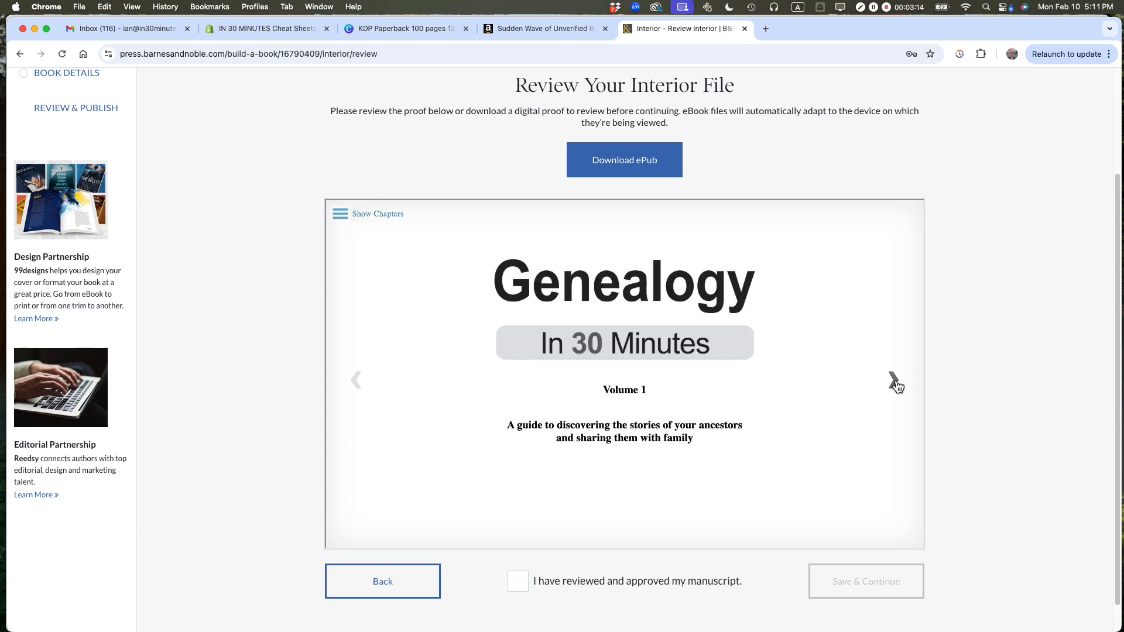
{"action": "left_click", "coordinate": [896, 382]}
{"action": "left_click", "coordinate": [895, 383]}
{"action": "left_click", "coordinate": [896, 382]}
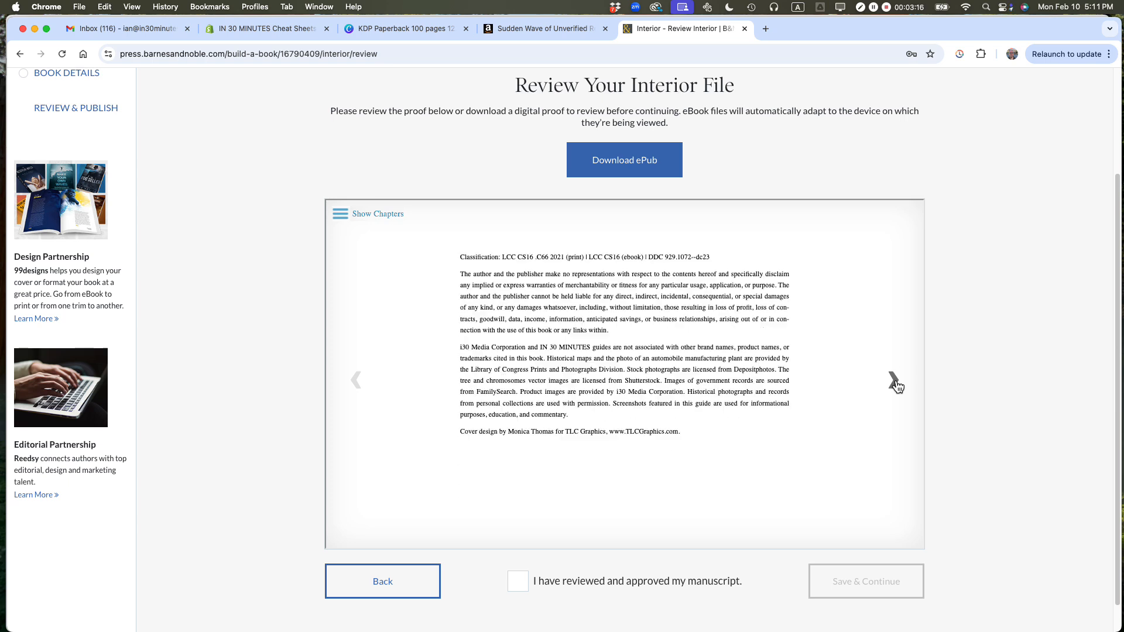
{"action": "left_click", "coordinate": [895, 382]}
{"action": "left_click", "coordinate": [895, 383]}
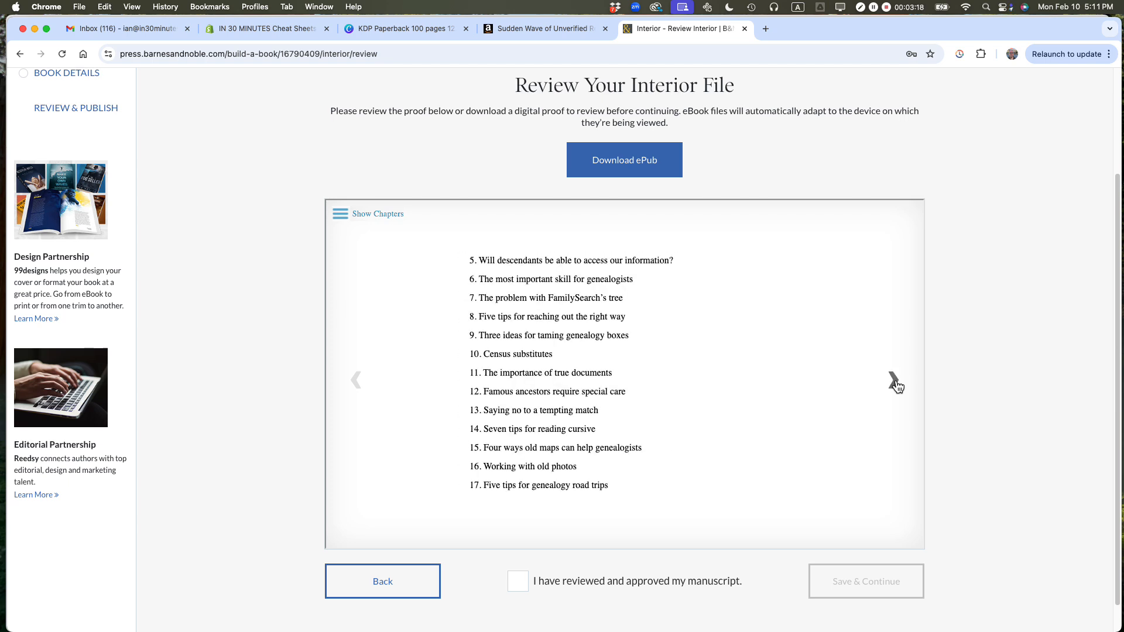
{"action": "left_click", "coordinate": [895, 382]}
{"action": "left_click", "coordinate": [895, 382]}
{"action": "left_click", "coordinate": [895, 383]}
{"action": "left_click", "coordinate": [895, 383]}
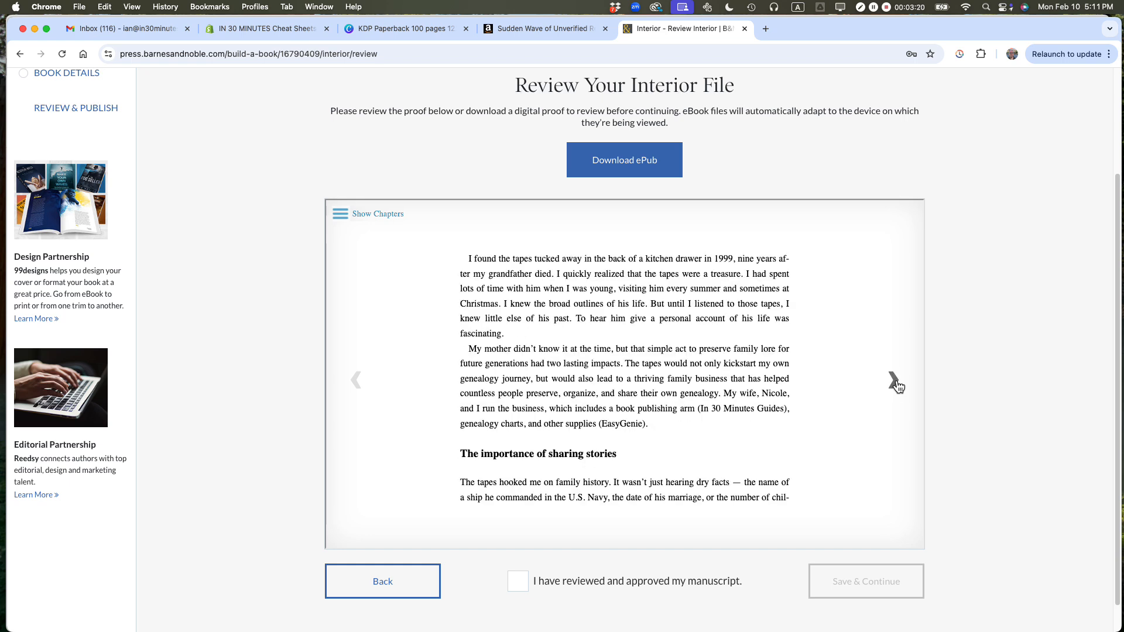
{"action": "left_click", "coordinate": [895, 383]}
{"action": "left_click", "coordinate": [895, 382]}
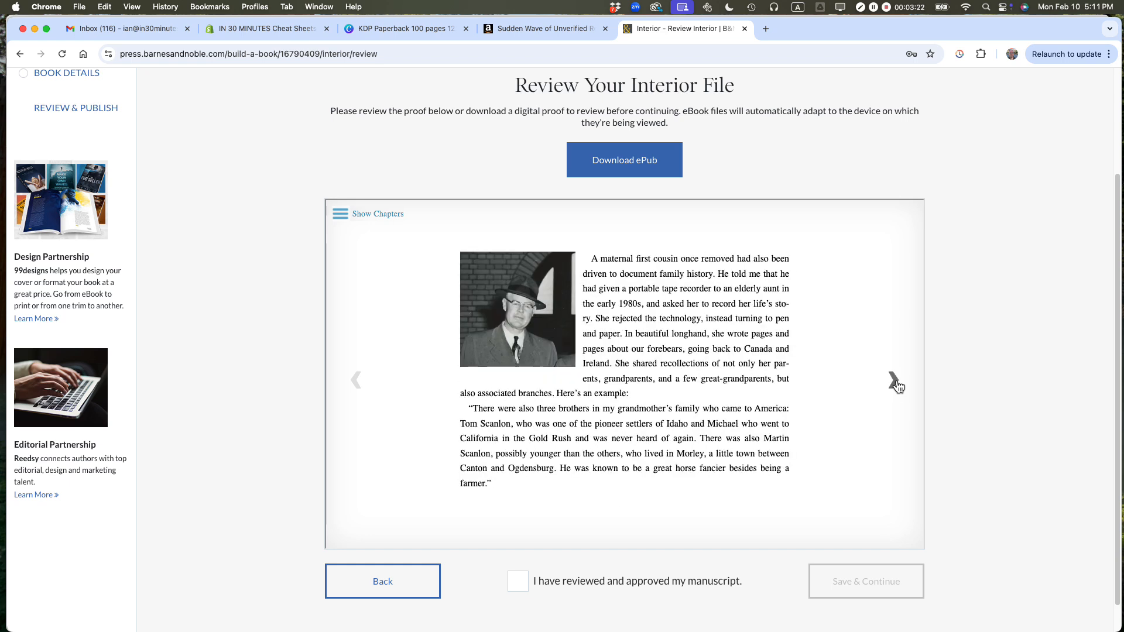
{"action": "left_click", "coordinate": [895, 382]}
{"action": "left_click", "coordinate": [895, 383]}
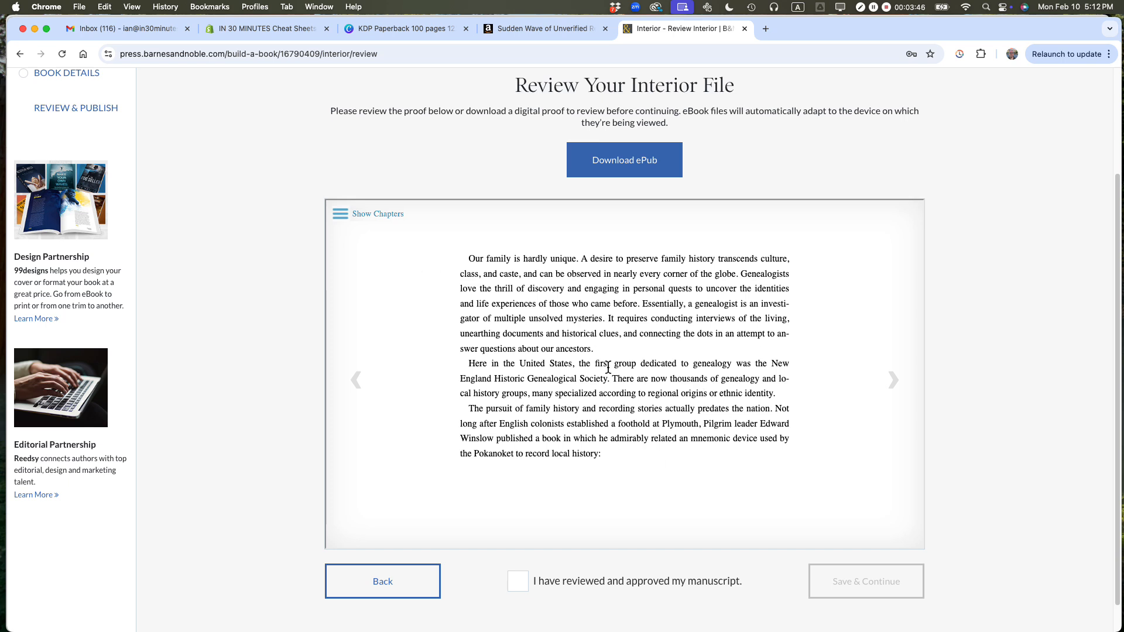
Approve the reviewed manuscript and choose the default sample for the book's product page, continuing to the cover upload
{"action": "left_click", "coordinate": [519, 583]}
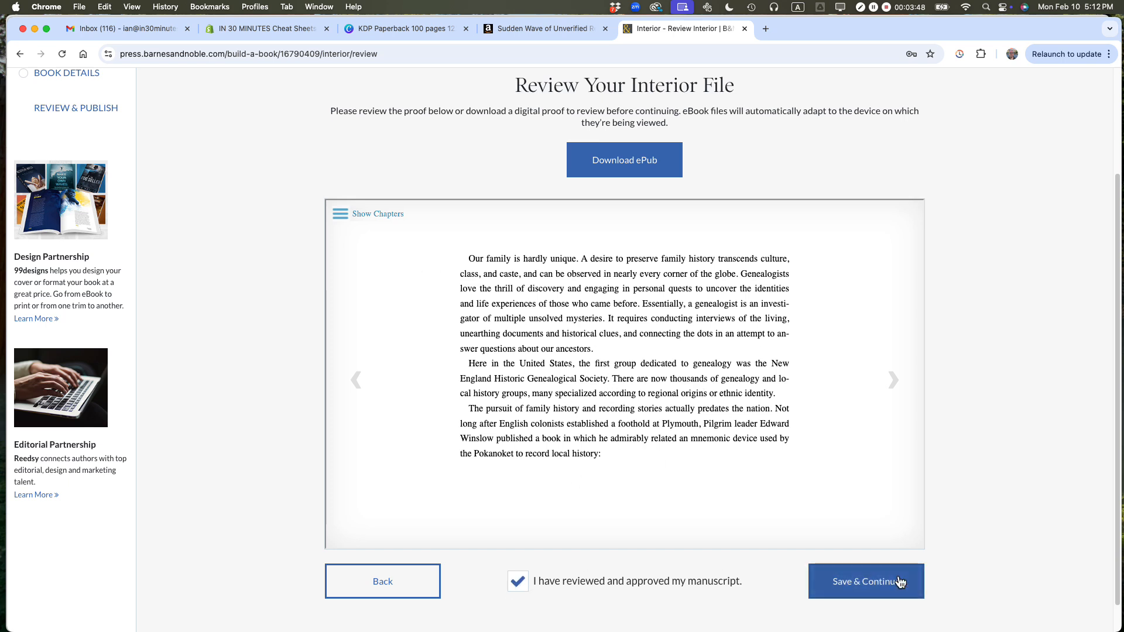
{"action": "left_click", "coordinate": [862, 582]}
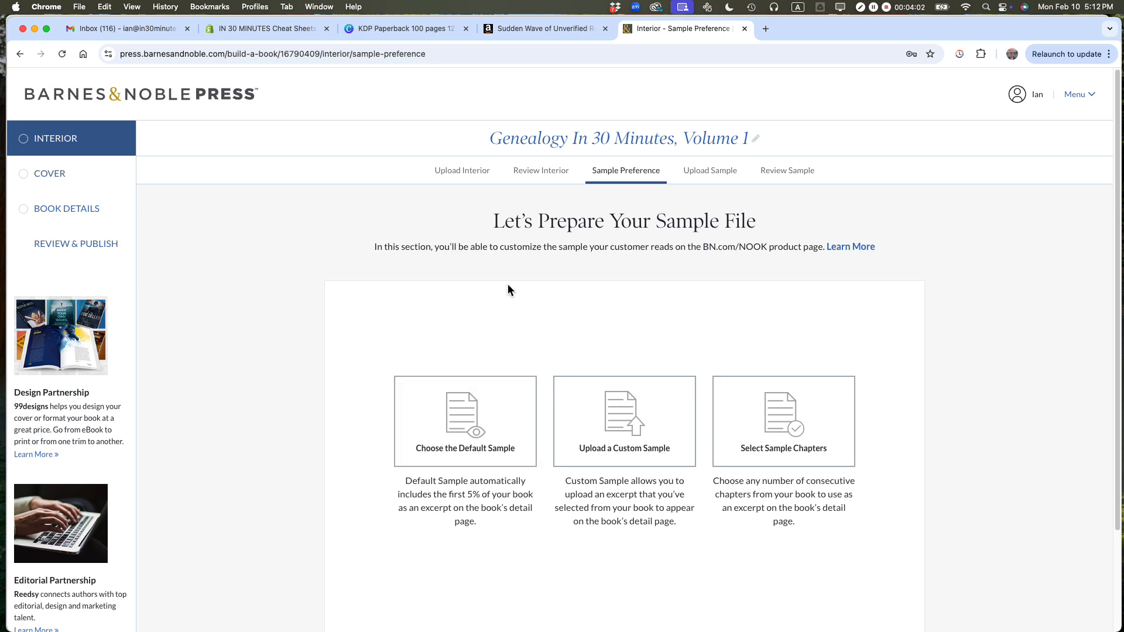
{"action": "left_click_drag", "start_coordinate": [495, 220], "coordinate": [764, 229]}
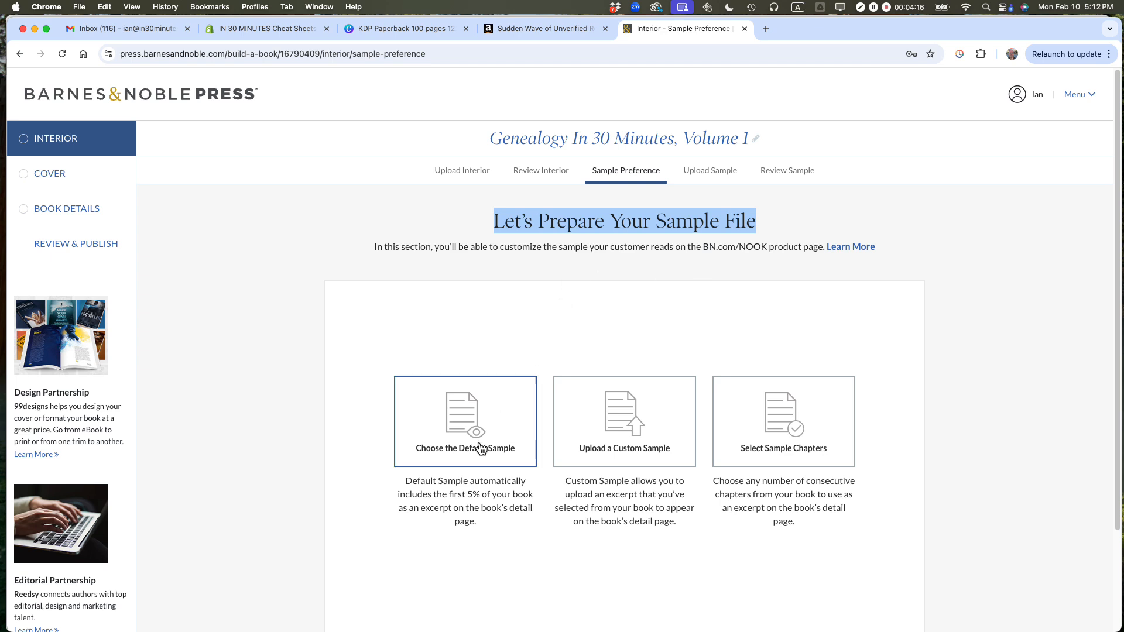
{"action": "left_click", "coordinate": [460, 412]}
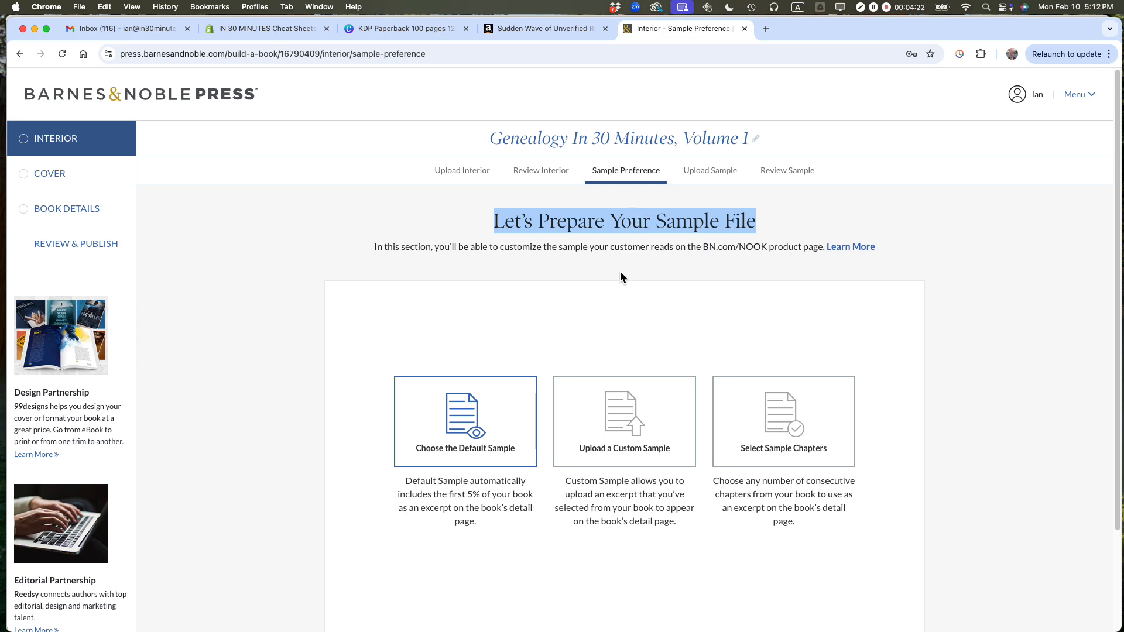
{"action": "scroll", "coordinate": [810, 315], "scroll_direction": "down", "scroll_amount": 3}
{"action": "left_click", "coordinate": [840, 553]}
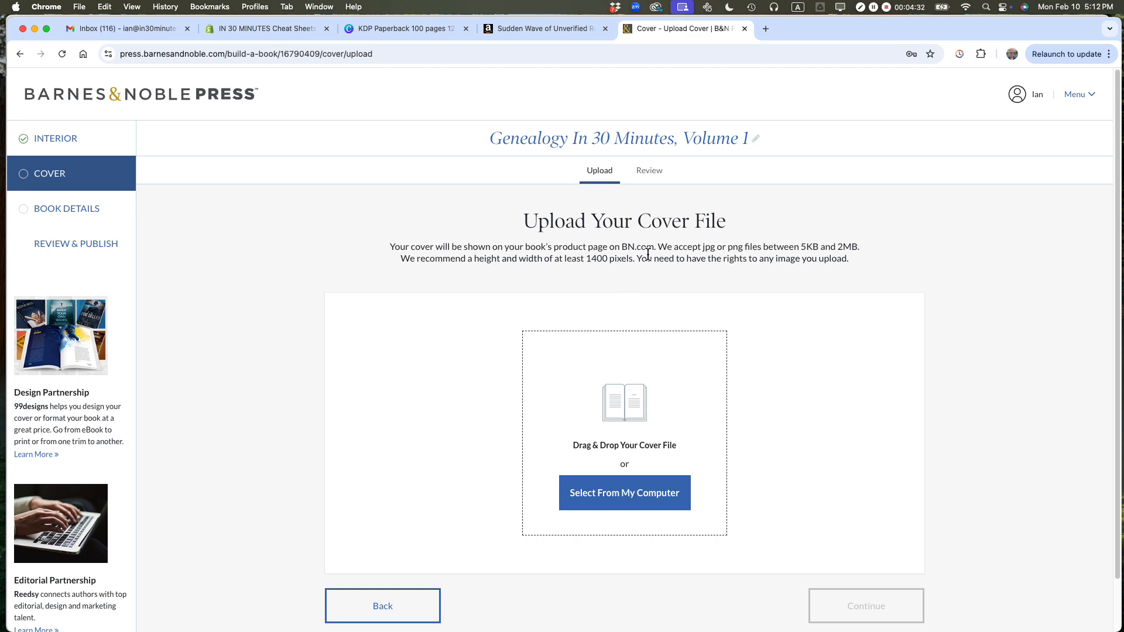
Check the recommended cover dimensions and upload Genealogy In 30 Minutes 1400x2100.png from Finder as the cover file
{"action": "scroll", "coordinate": [647, 253], "scroll_direction": "down", "scroll_amount": 2}
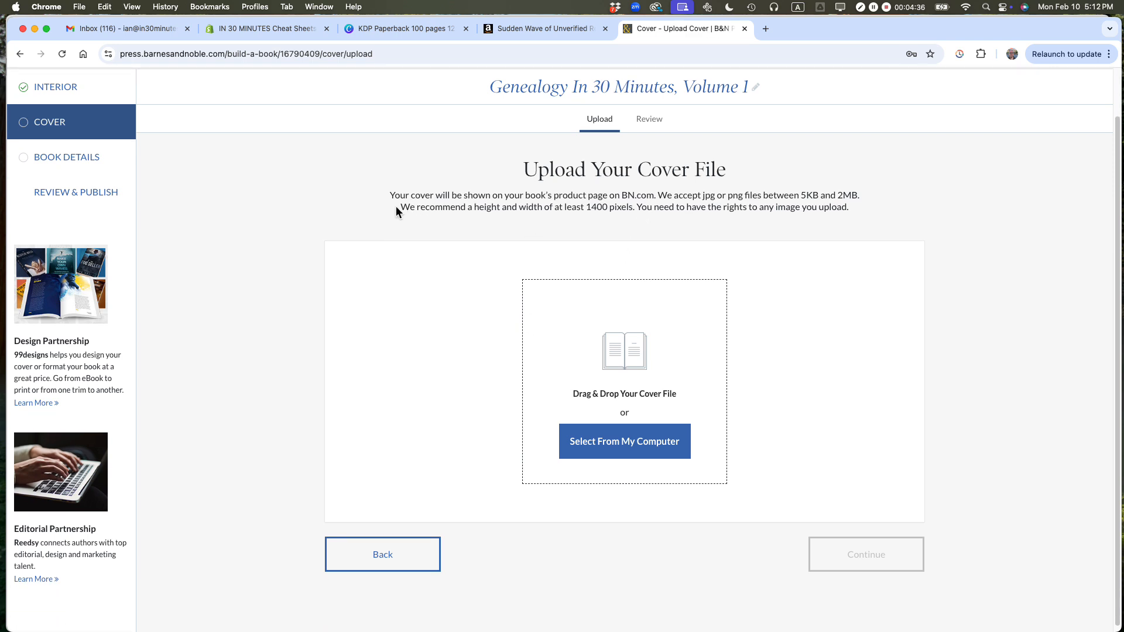
{"action": "left_click_drag", "start_coordinate": [401, 208], "coordinate": [634, 207]}
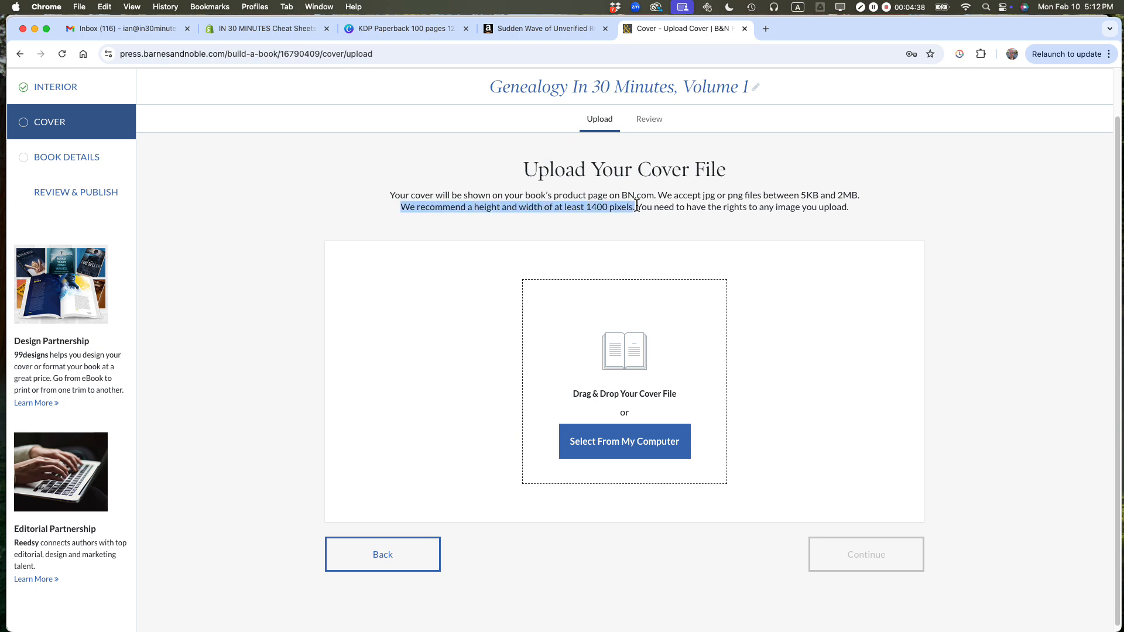
{"action": "key", "text": "super+Tab"}
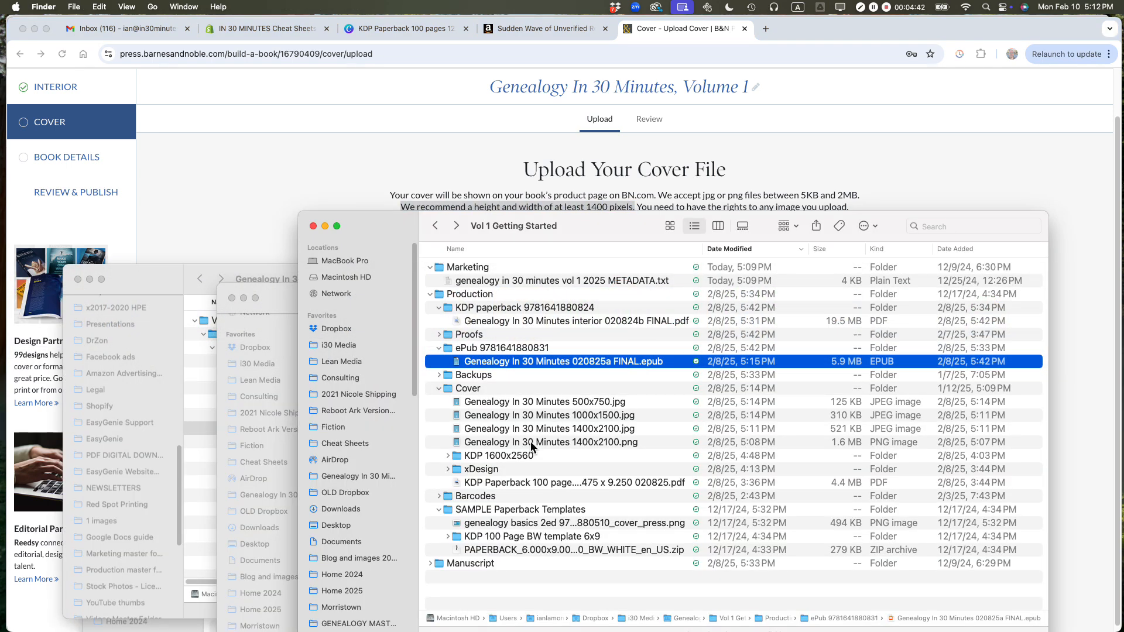
{"action": "left_click", "coordinate": [531, 441]}
{"action": "left_click", "coordinate": [525, 428]}
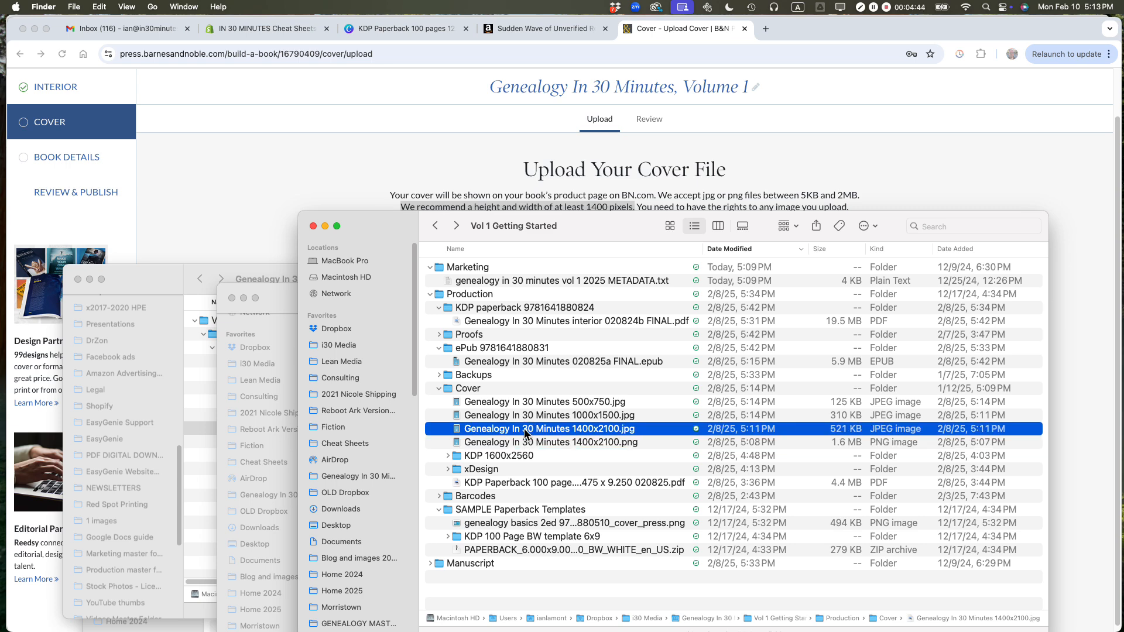
{"action": "left_click", "coordinate": [522, 439]}
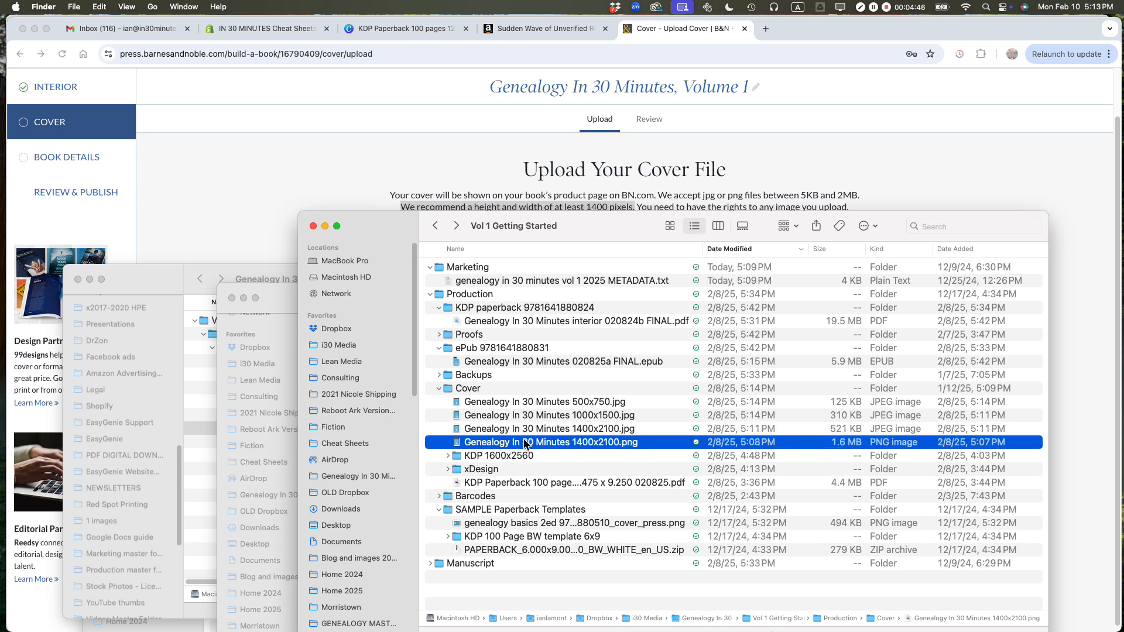
{"action": "left_click_drag", "start_coordinate": [524, 440], "coordinate": [608, 370]}
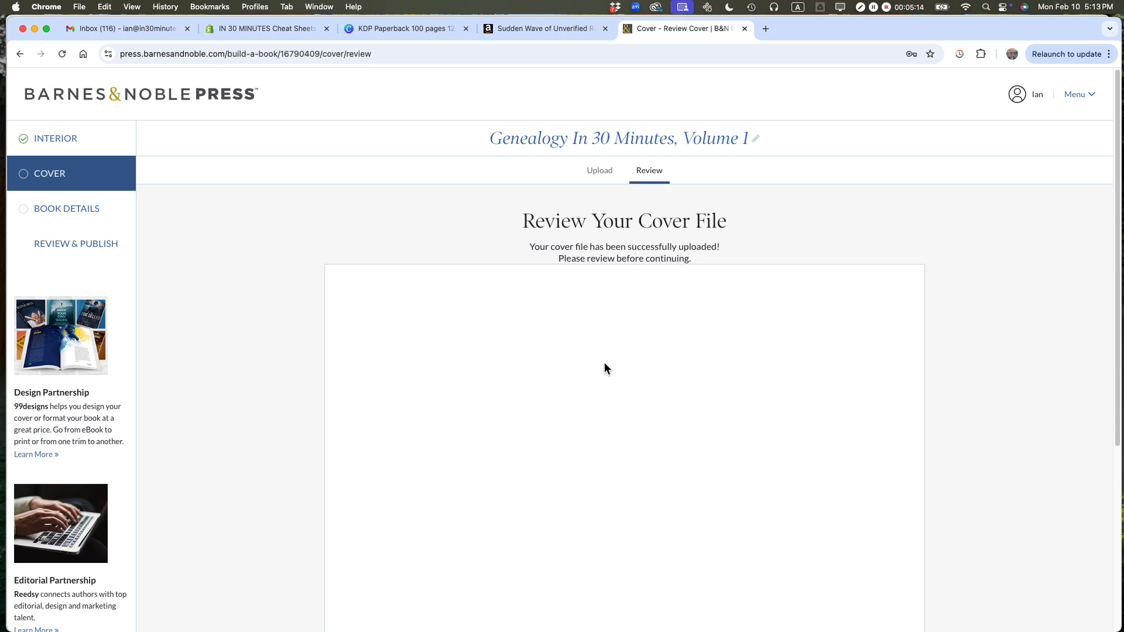
Review and approve the uploaded cover in Chrome, and continue to the book details
{"action": "scroll", "coordinate": [701, 421], "scroll_direction": "down", "scroll_amount": 5}
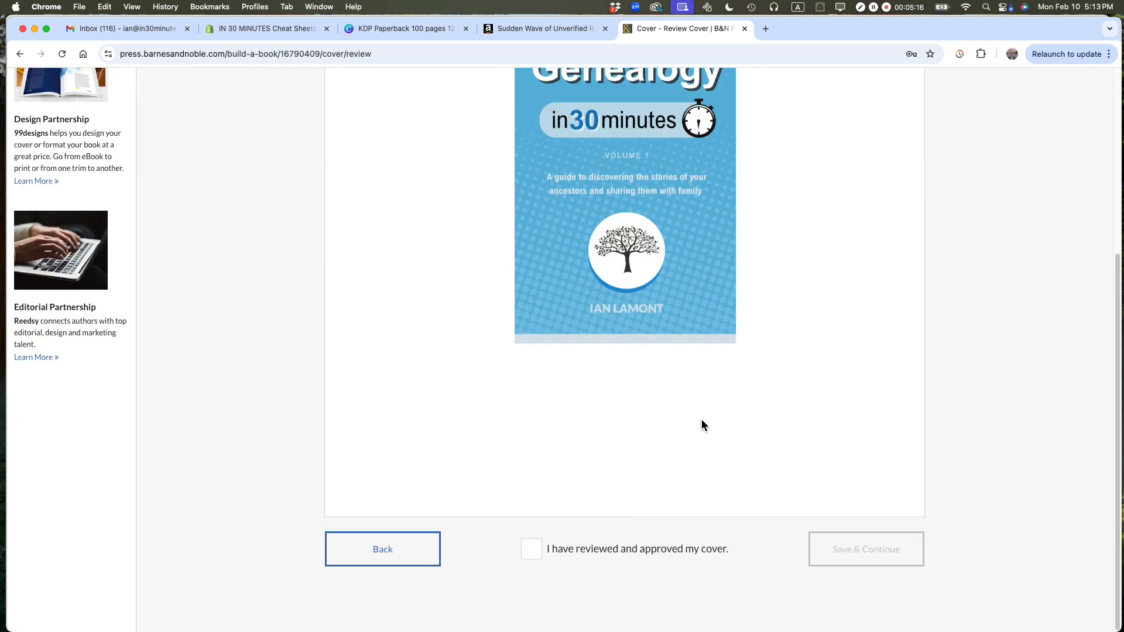
{"action": "left_click", "coordinate": [533, 553]}
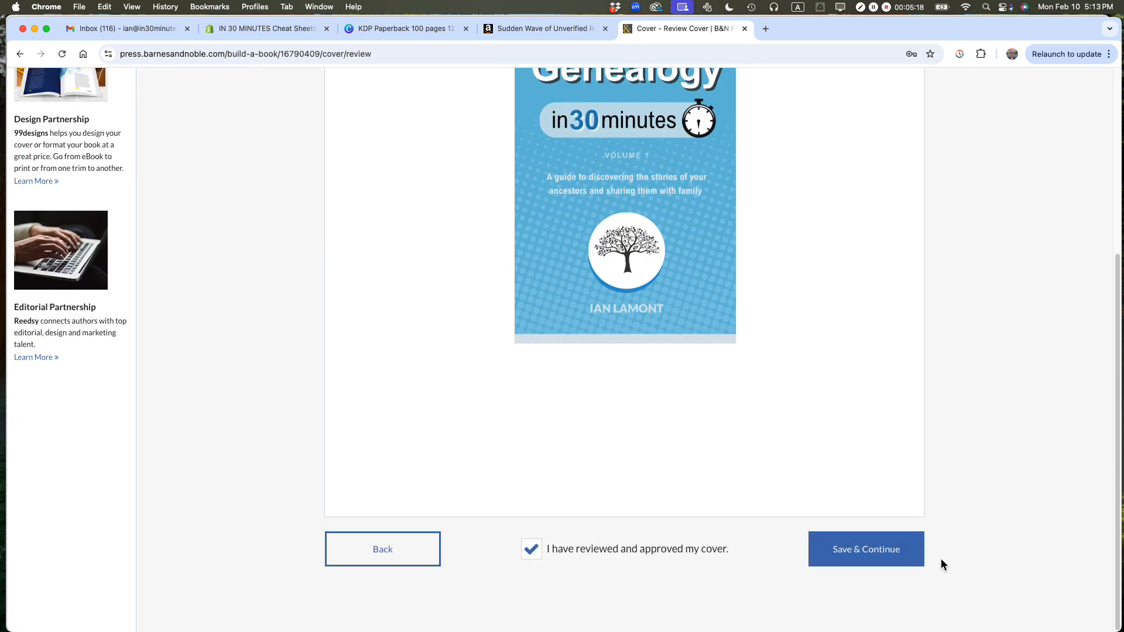
{"action": "left_click", "coordinate": [878, 560]}
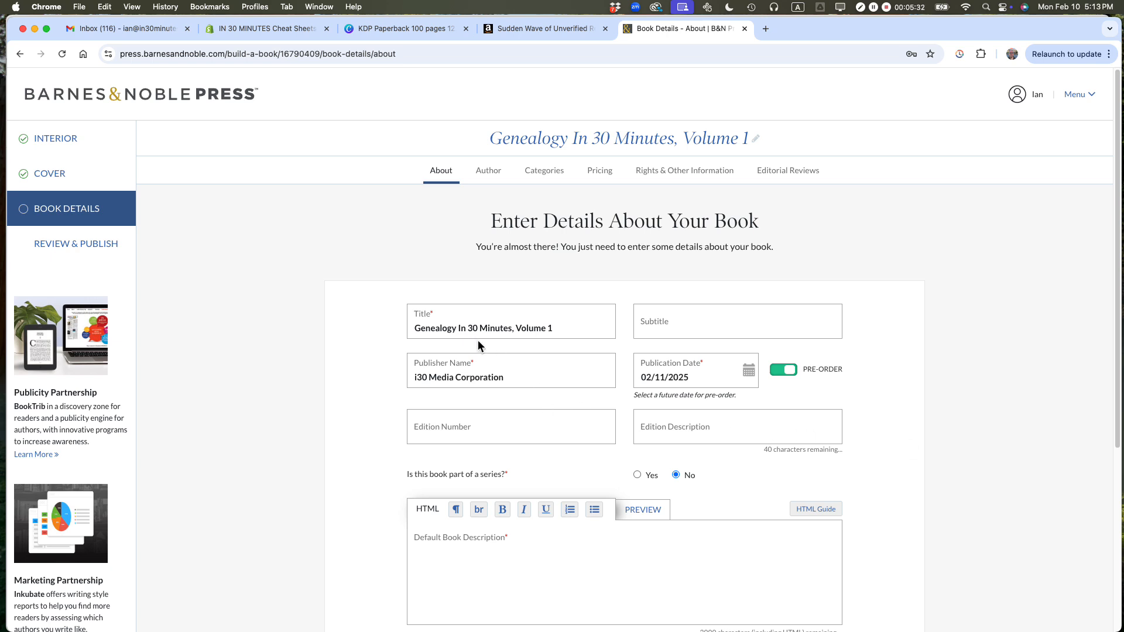
Copy "A guide to discovering the stories of your ancestors and sharing them with family" from the TextEdit metadata file into Chrome as the subtitle
{"action": "left_click", "coordinate": [733, 326]}
{"action": "key", "text": "super+Tab"}
{"action": "key", "text": "super+Tab"}
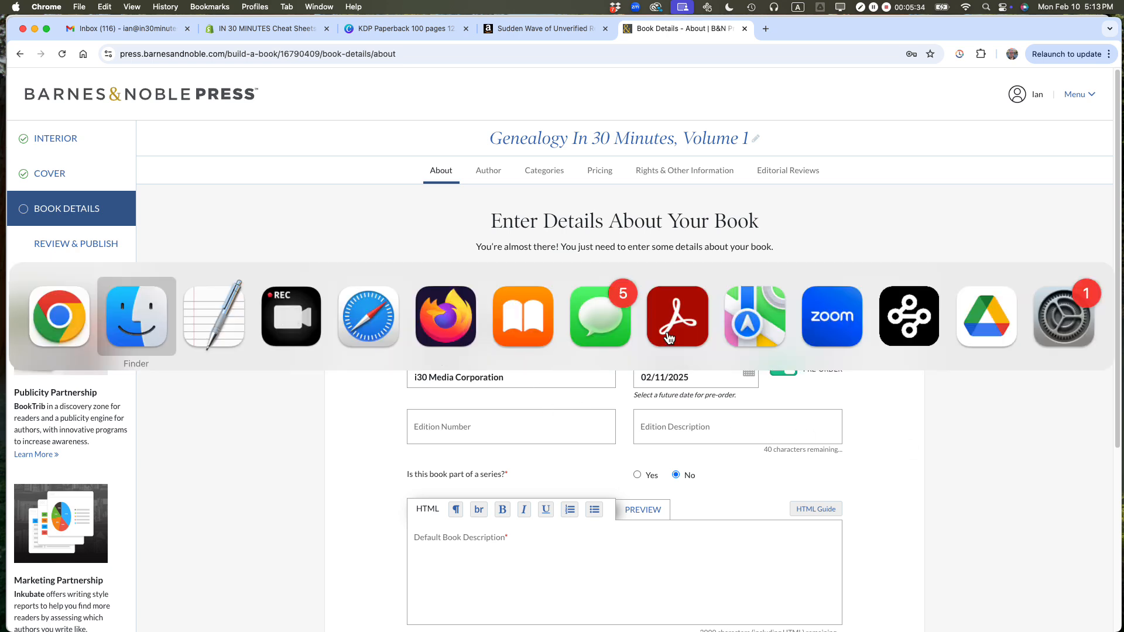
{"action": "triple_click", "coordinate": [362, 195]}
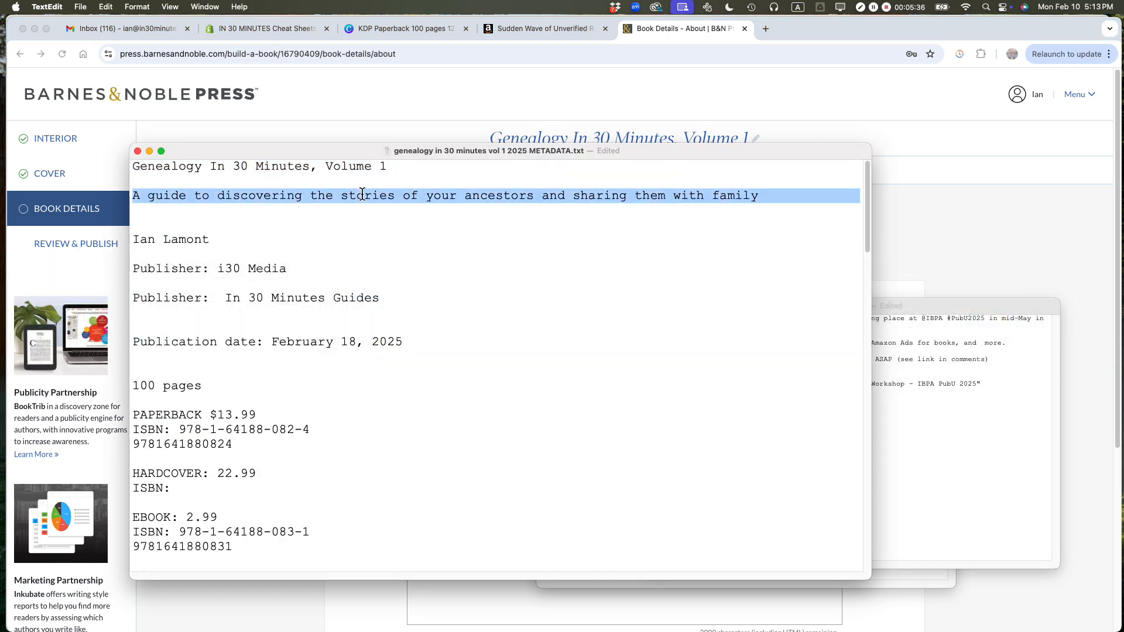
{"action": "key", "text": "super+c"}
{"action": "key", "text": "super+Tab"}
{"action": "left_click", "coordinate": [679, 311]}
{"action": "key", "text": "super+v"}
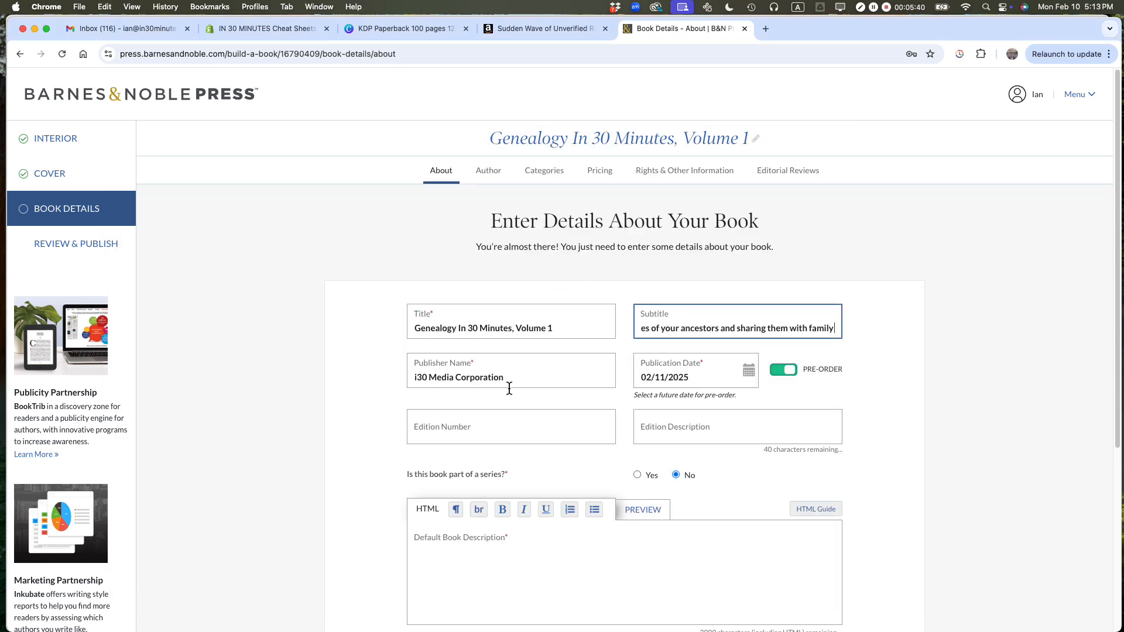
Set the pre-order publication date to 02/18/2025 and leave the edition number empty
{"action": "left_click", "coordinate": [749, 370]}
{"action": "left_click", "coordinate": [720, 546]}
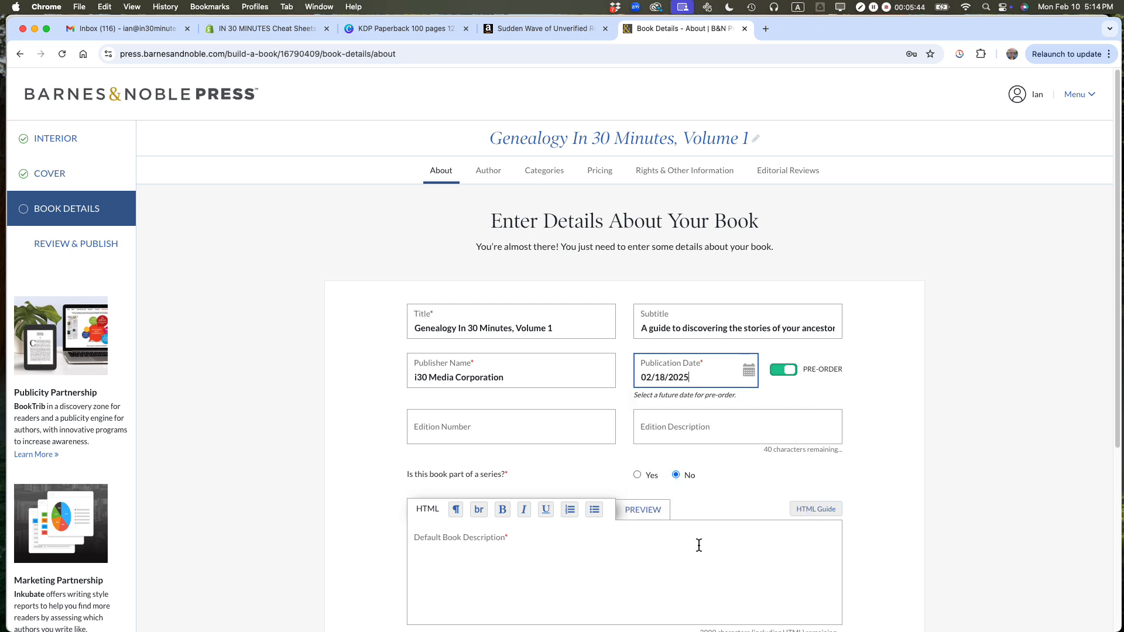
{"action": "left_click", "coordinate": [515, 435]}
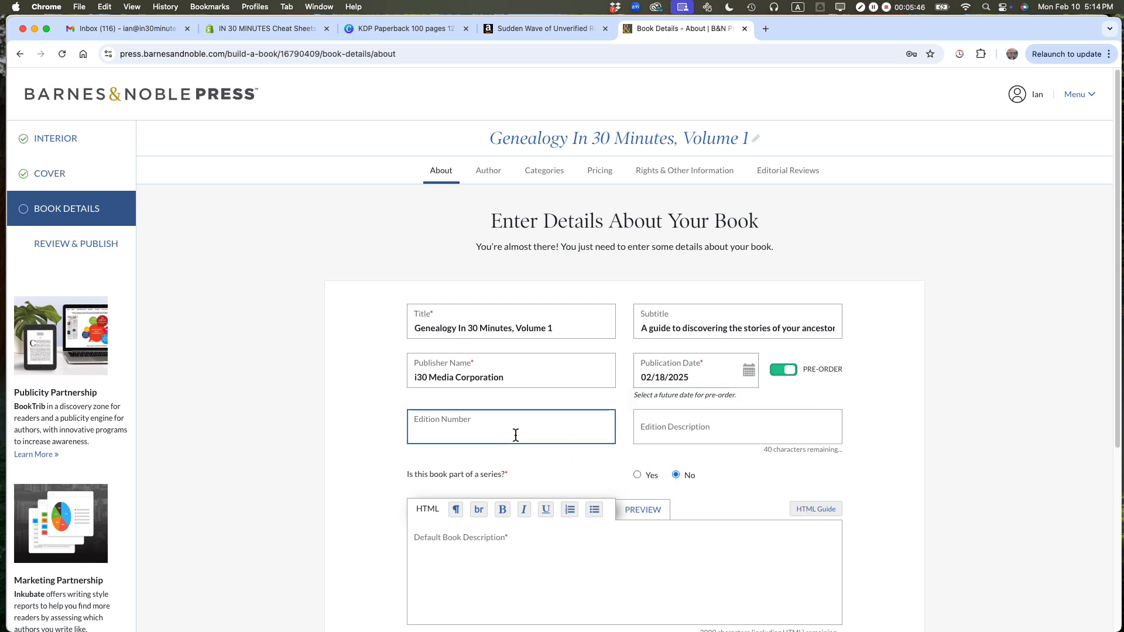
{"action": "left_click", "coordinate": [907, 389]}
Copy the full description, starting "Genealogists love the thrill of discovery", from the TextEdit metadata file into the long book description in Chrome
{"action": "scroll", "coordinate": [965, 350], "scroll_direction": "down", "scroll_amount": 5}
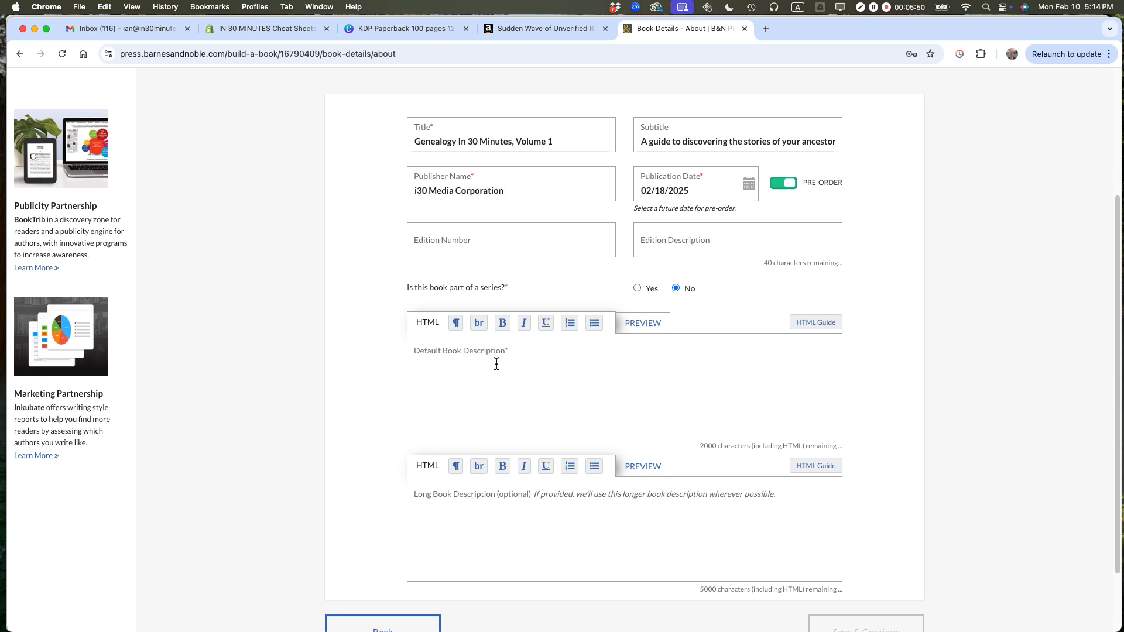
{"action": "left_click", "coordinate": [463, 357]}
{"action": "key", "text": "super+Tab"}
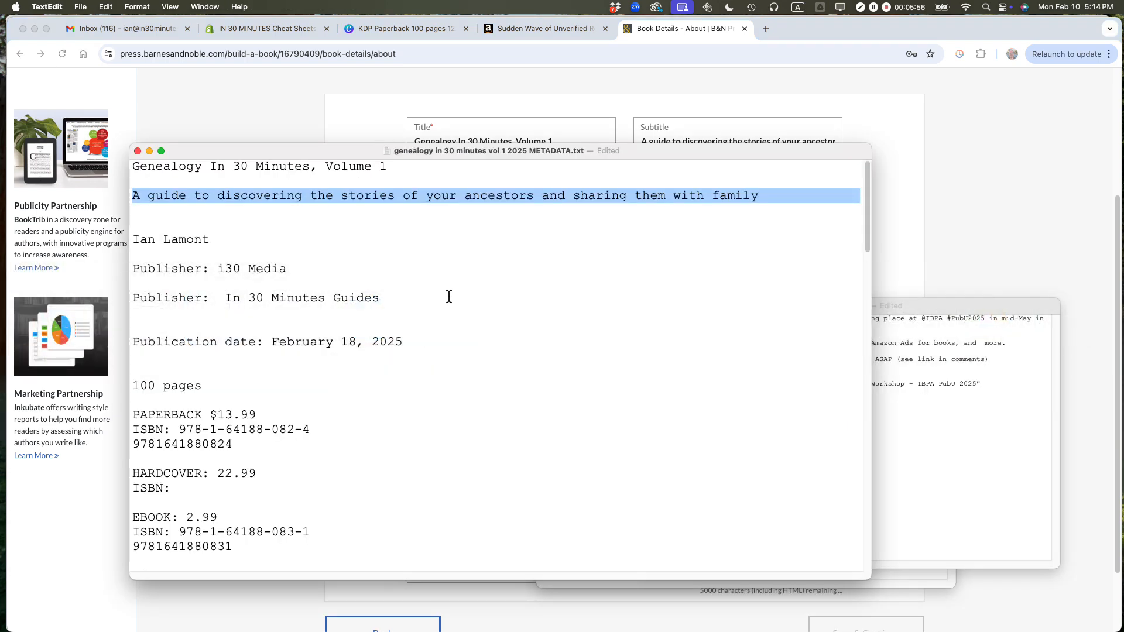
{"action": "key", "text": "super+Tab"}
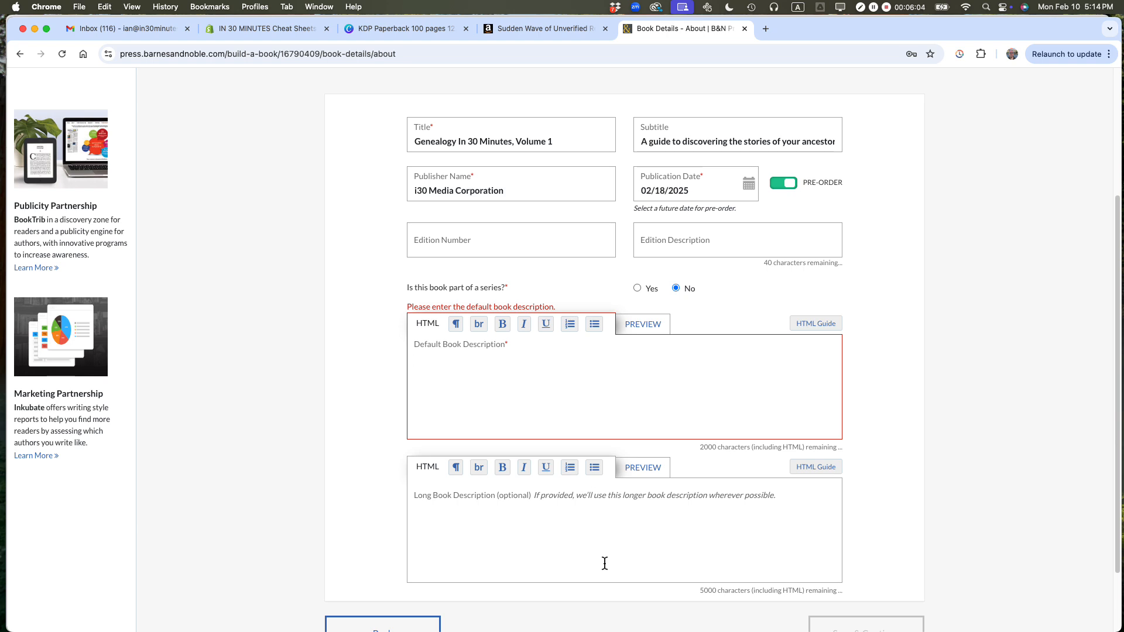
{"action": "key", "text": "super+Tab"}
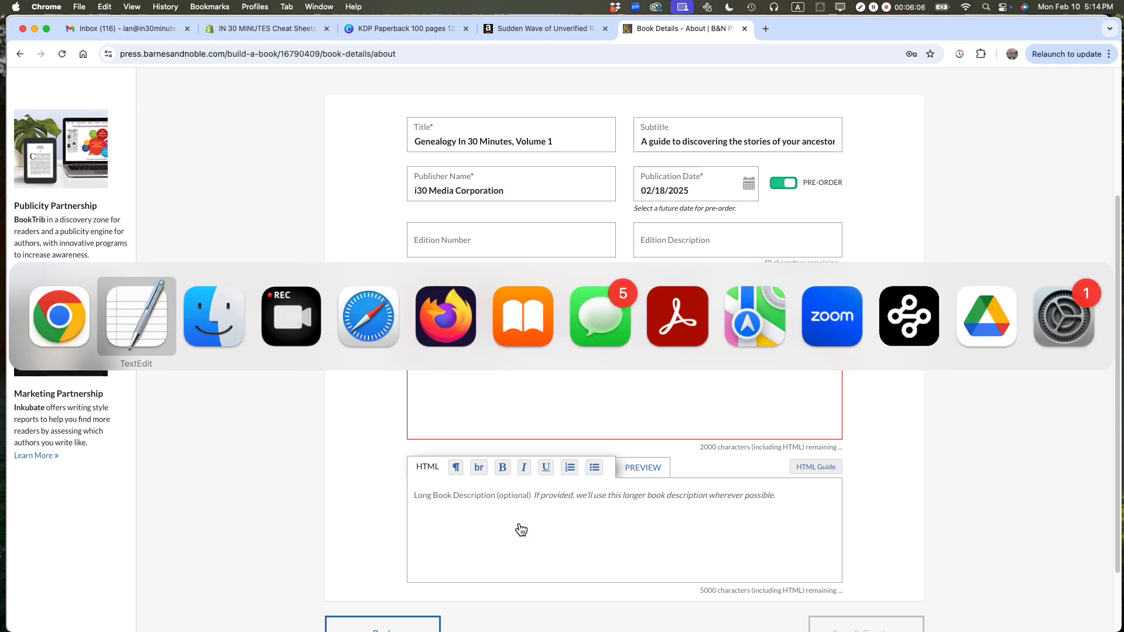
{"action": "scroll", "coordinate": [349, 342], "scroll_direction": "down", "scroll_amount": 15}
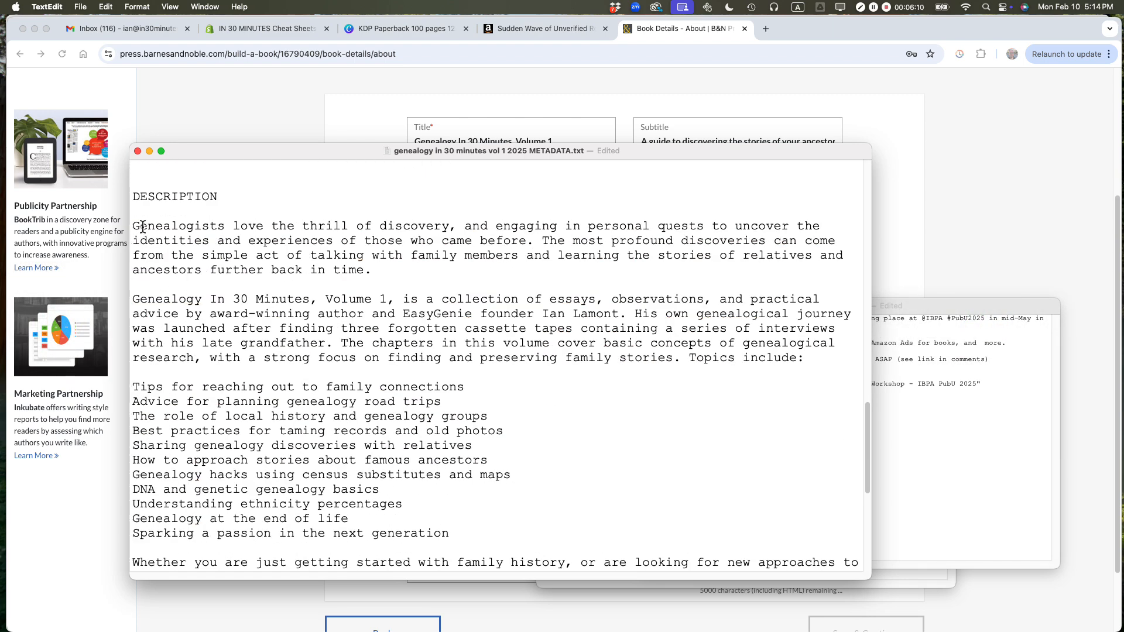
{"action": "left_click_drag", "start_coordinate": [133, 226], "coordinate": [345, 393]}
{"action": "key", "text": "super+c"}
{"action": "key", "text": "super+Tab"}
{"action": "left_click", "coordinate": [502, 496]}
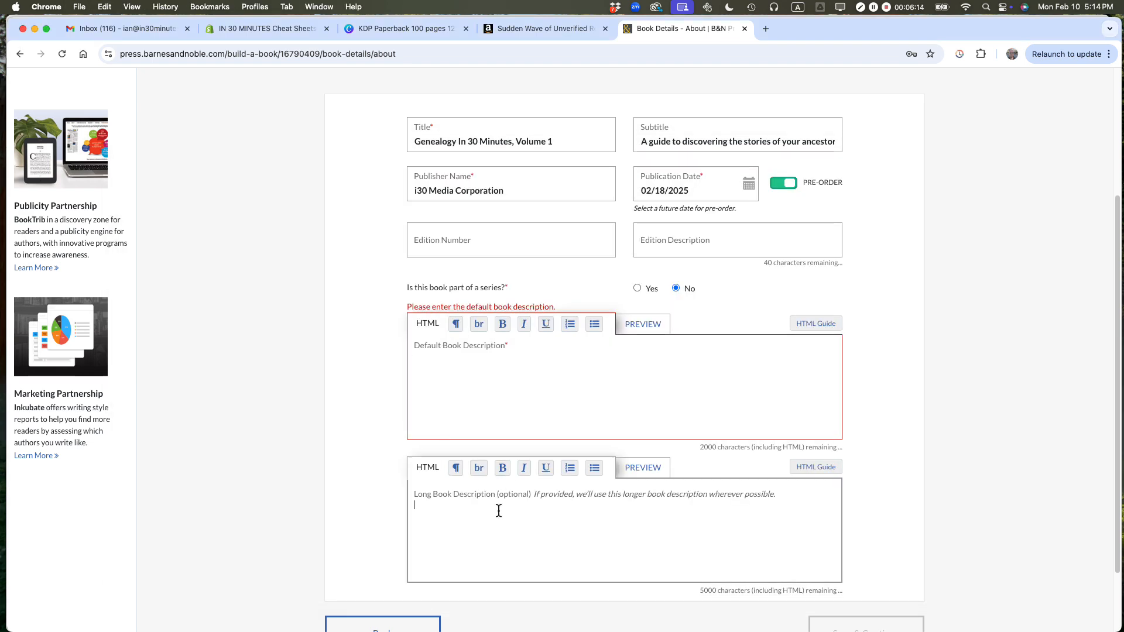
{"action": "key", "text": "super+v"}
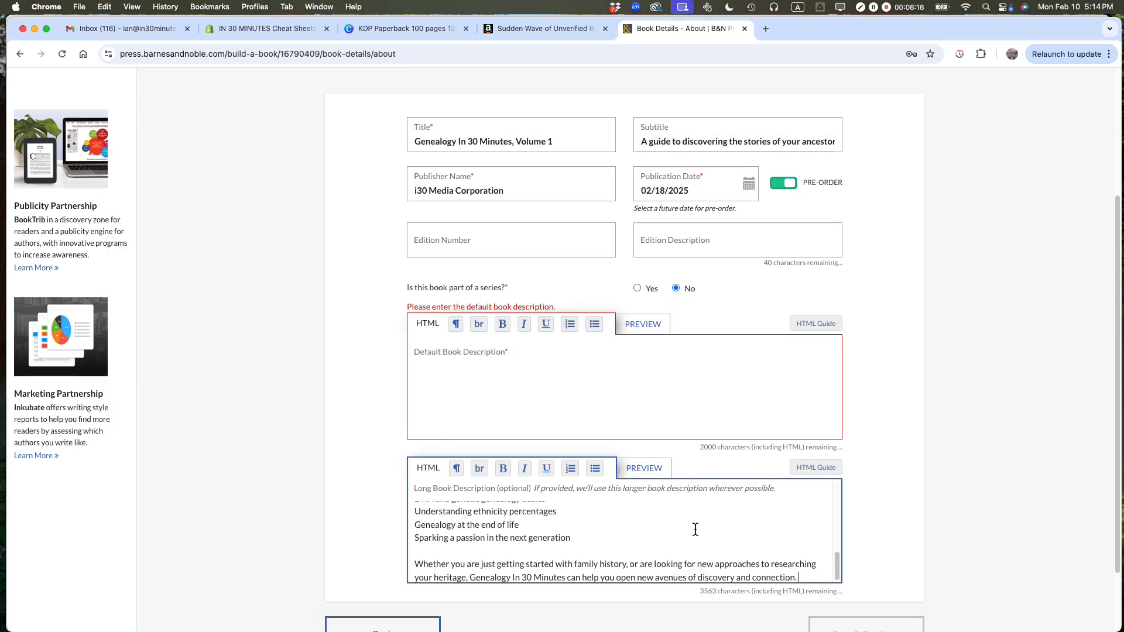
Copy the paragraph starting "Genealogy In 30 Minutes, Volume 1" into the default book description and remove its closing words "Topics include:"
{"action": "scroll", "coordinate": [696, 527], "scroll_direction": "up", "scroll_amount": 3}
{"action": "scroll", "coordinate": [697, 526], "scroll_direction": "up", "scroll_amount": 8}
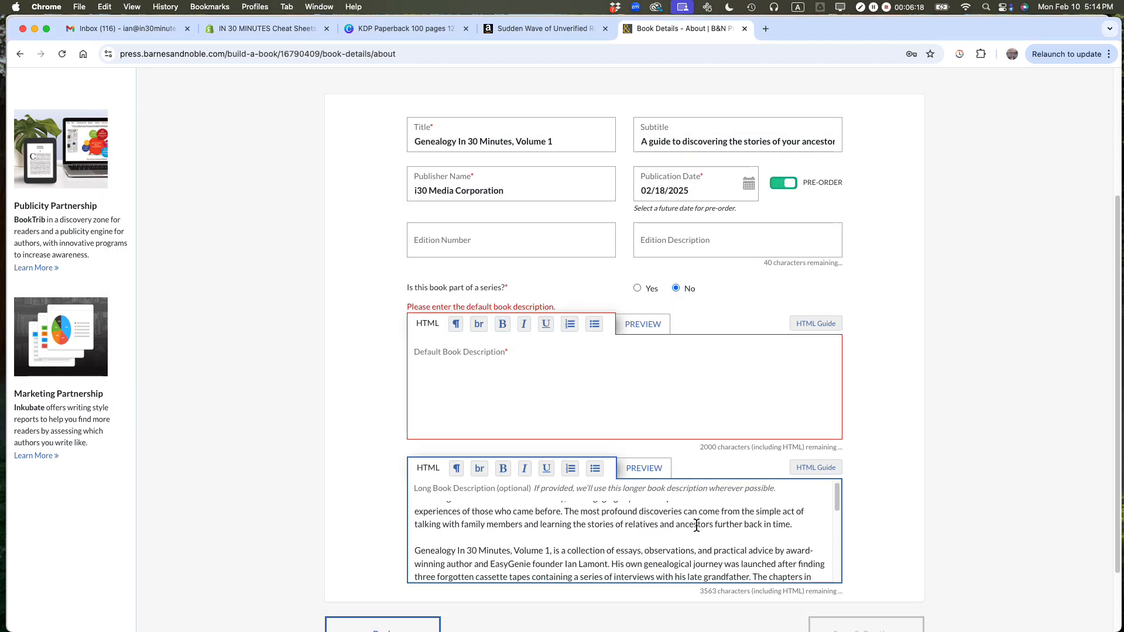
{"action": "scroll", "coordinate": [692, 527], "scroll_direction": "down", "scroll_amount": 1}
{"action": "triple_click", "coordinate": [594, 529]}
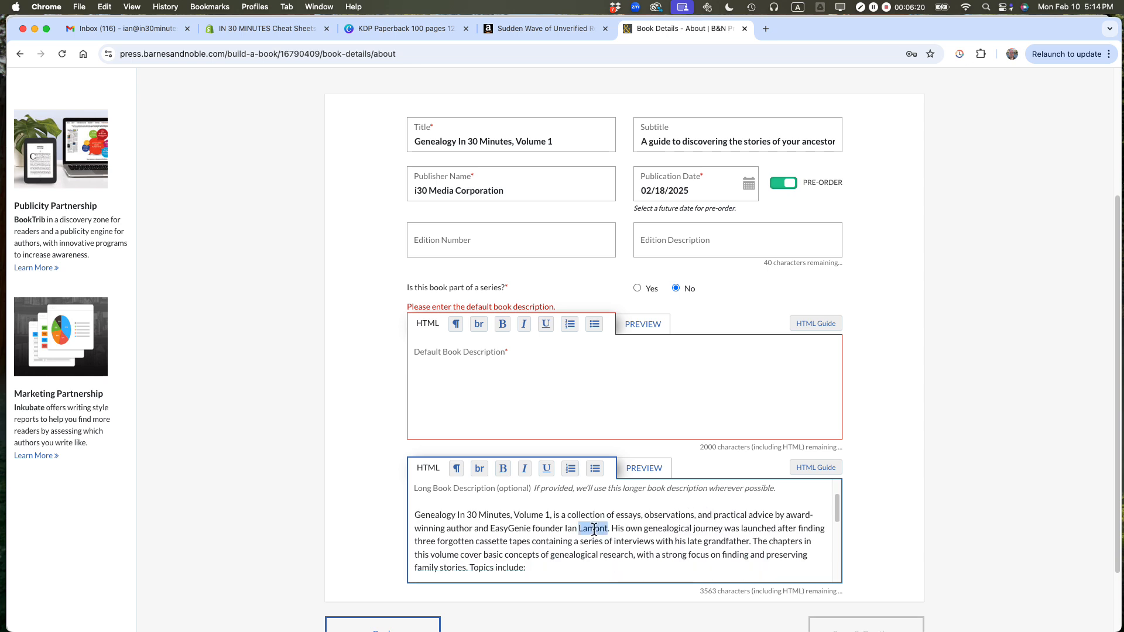
{"action": "left_click", "coordinate": [442, 413]}
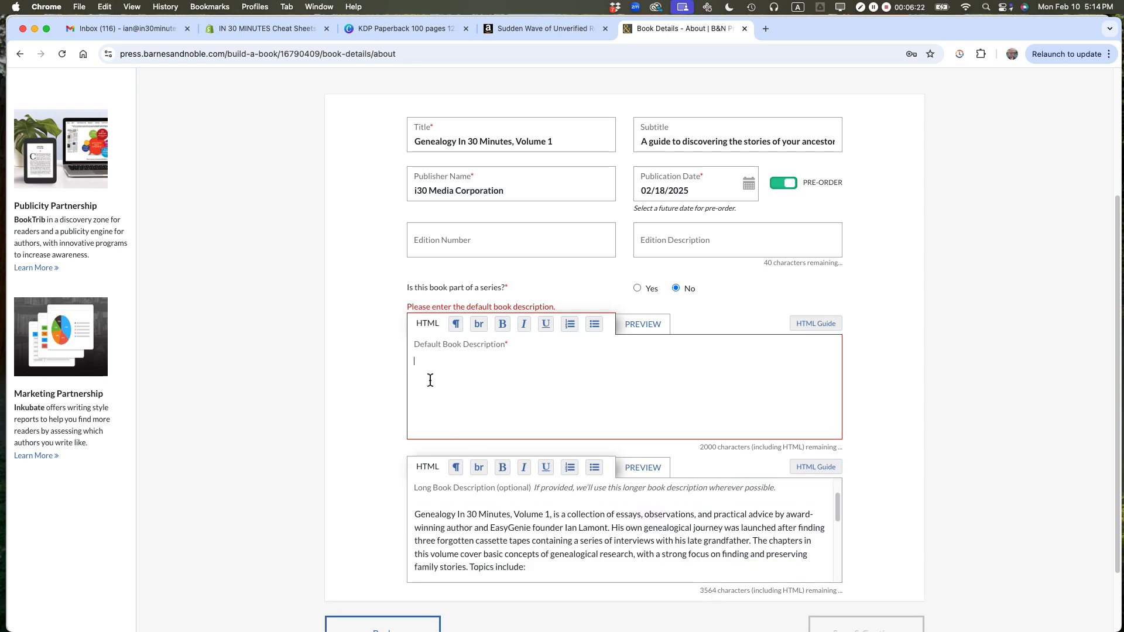
{"action": "key", "text": "super+v"}
{"action": "left_click_drag", "start_coordinate": [445, 413], "coordinate": [528, 414]}
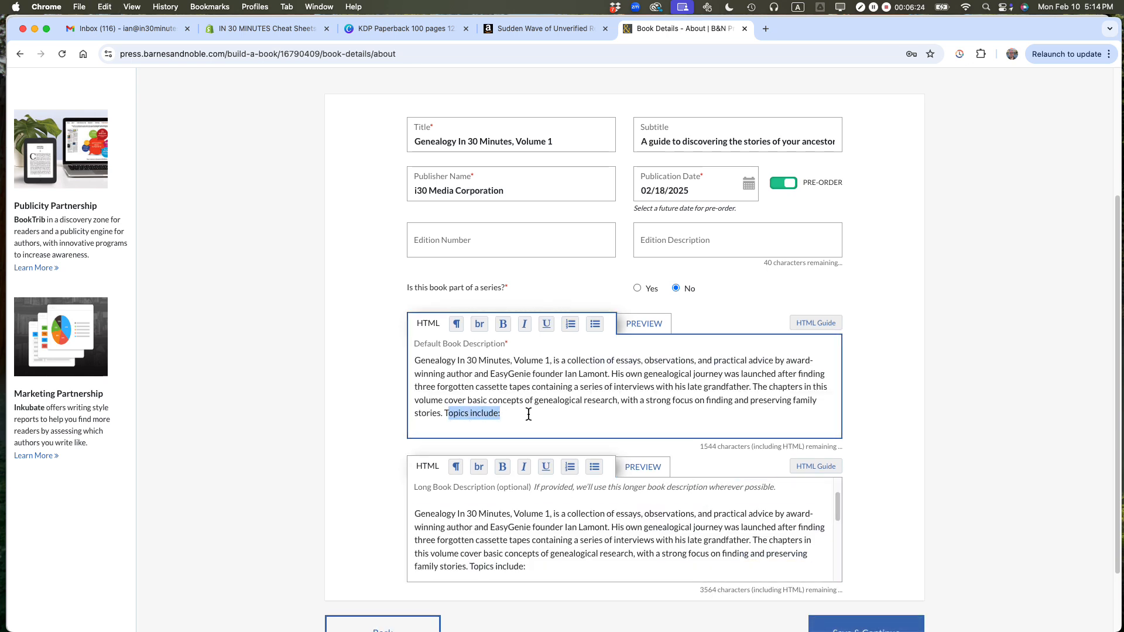
{"action": "key", "text": "BackSpace"}
{"action": "key", "text": "BackSpace"}
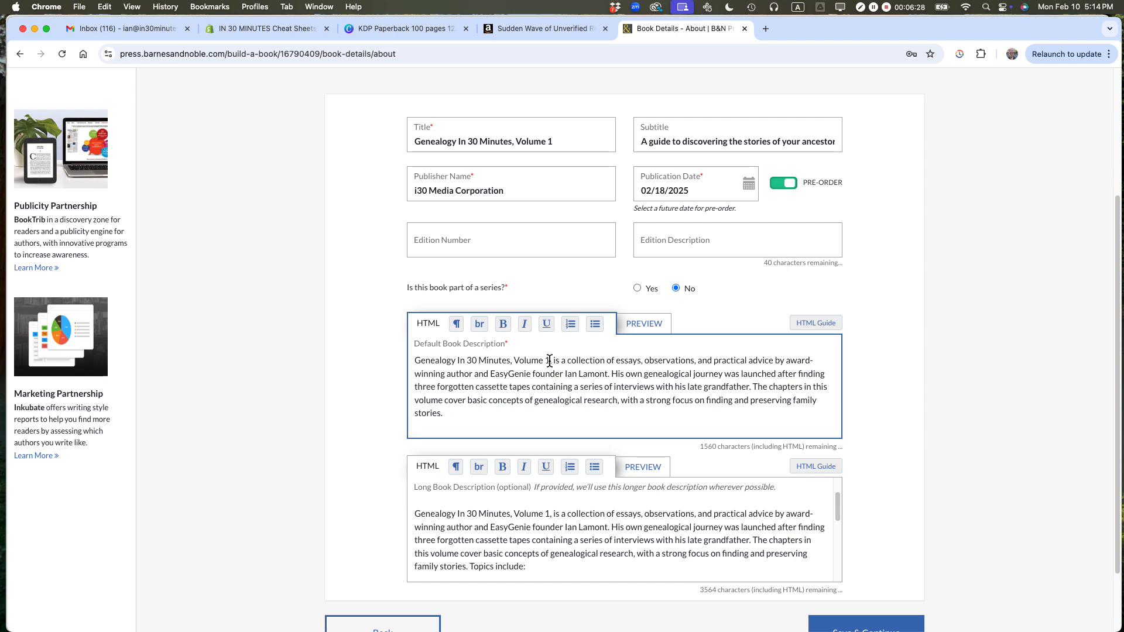
Try to italicize "Genealogy In 30 Minutes, Volume 1" in the default book description and delete the inserted italic tags
{"action": "left_click_drag", "start_coordinate": [551, 360], "coordinate": [414, 361]}
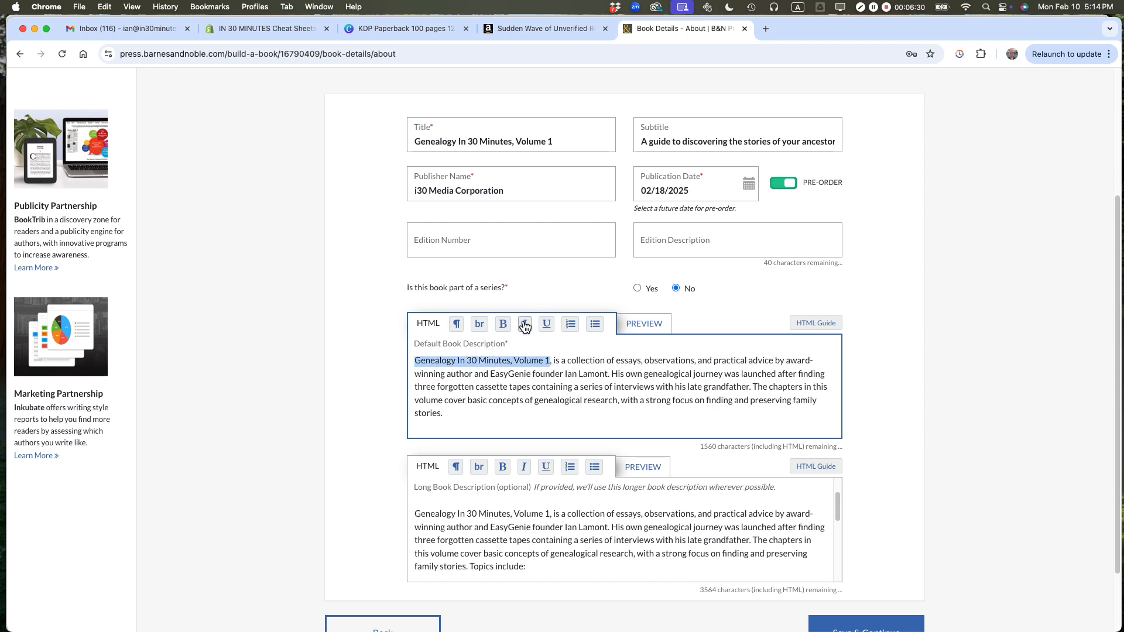
{"action": "left_click", "coordinate": [524, 324]}
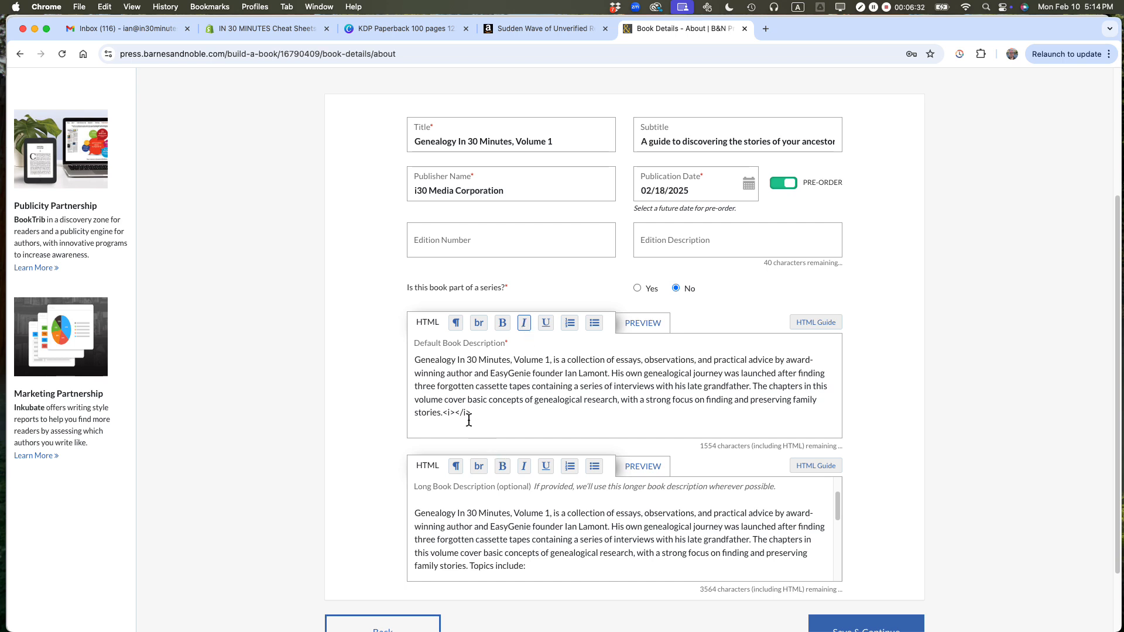
{"action": "left_click_drag", "start_coordinate": [471, 414], "coordinate": [444, 419]}
{"action": "key", "text": "BackSpace"}
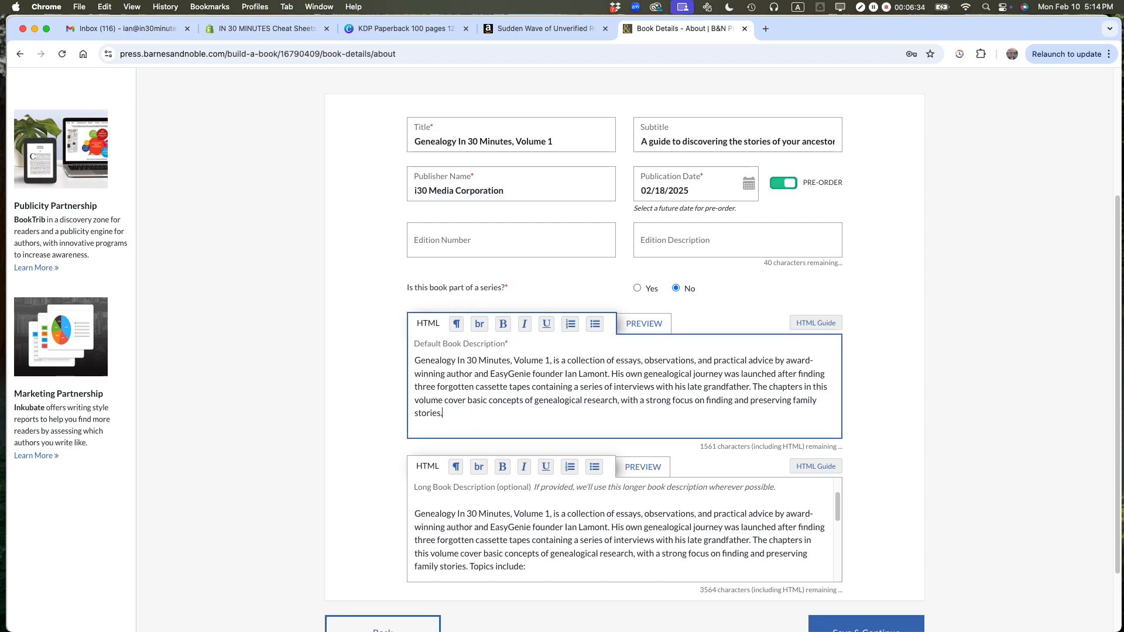
Italicize "Genealogy In 30 Minutes, Volume 1" at the start of the default book description
{"action": "left_click_drag", "start_coordinate": [550, 361], "coordinate": [404, 367]}
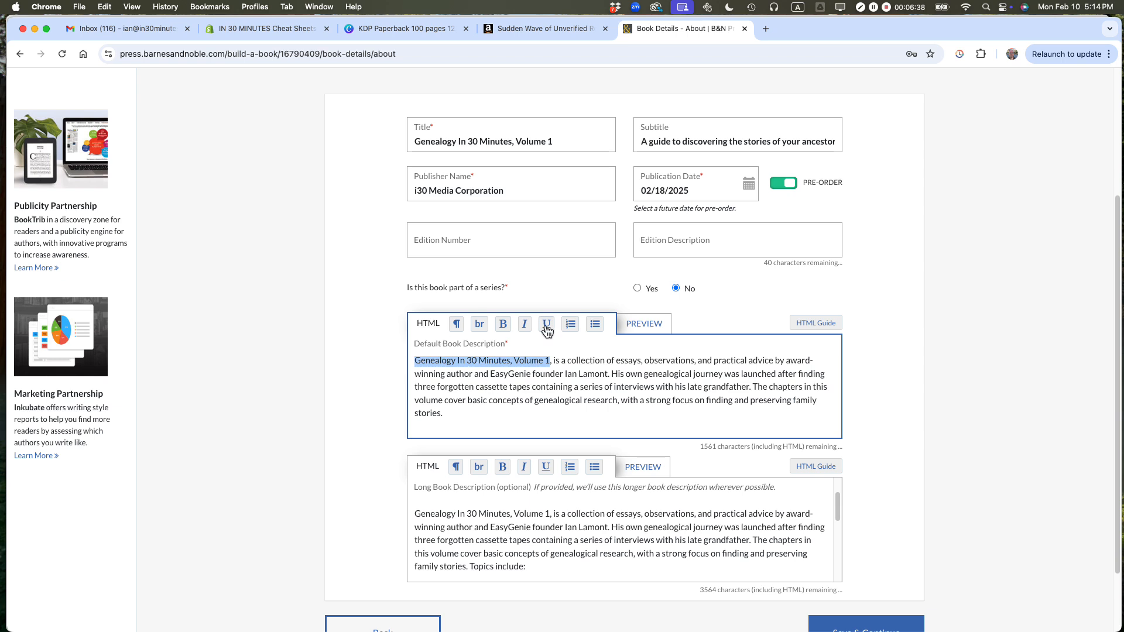
{"action": "left_click", "coordinate": [526, 325]}
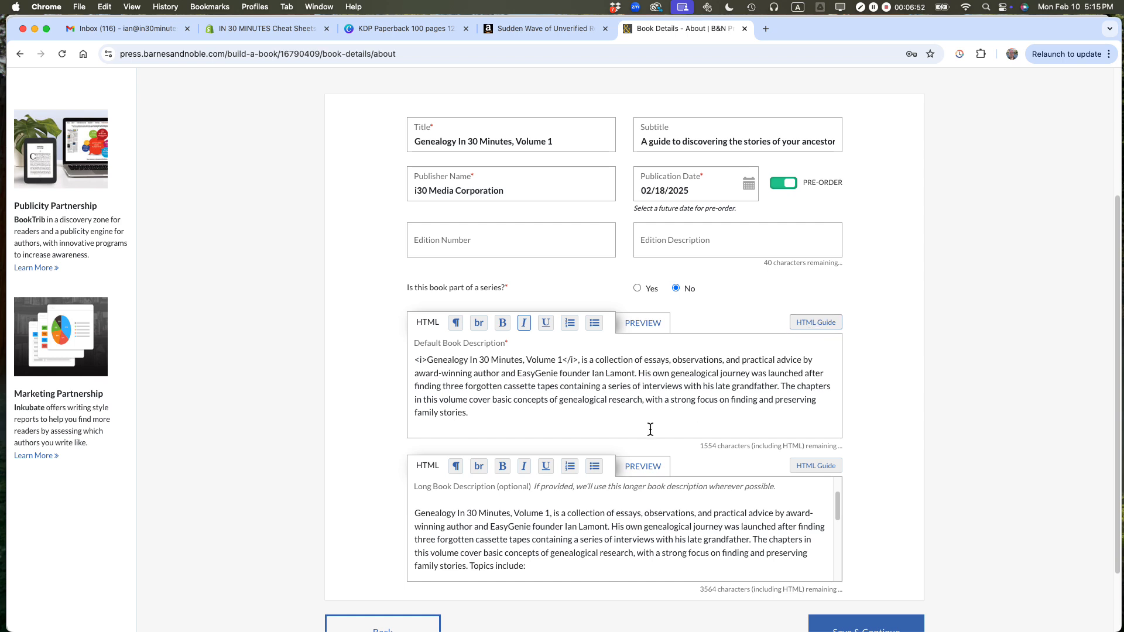
Italicize "Genealogy In 30 Minutes, Volume 1" in the long book description
{"action": "scroll", "coordinate": [586, 404], "scroll_direction": "down", "scroll_amount": 3}
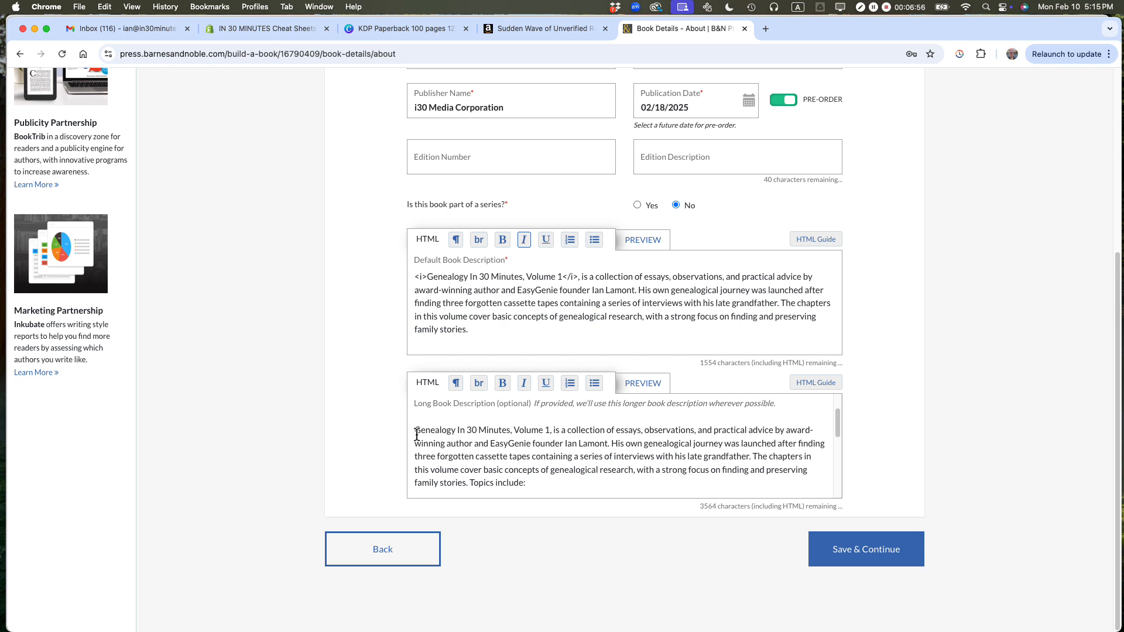
{"action": "left_click_drag", "start_coordinate": [415, 432], "coordinate": [550, 432]}
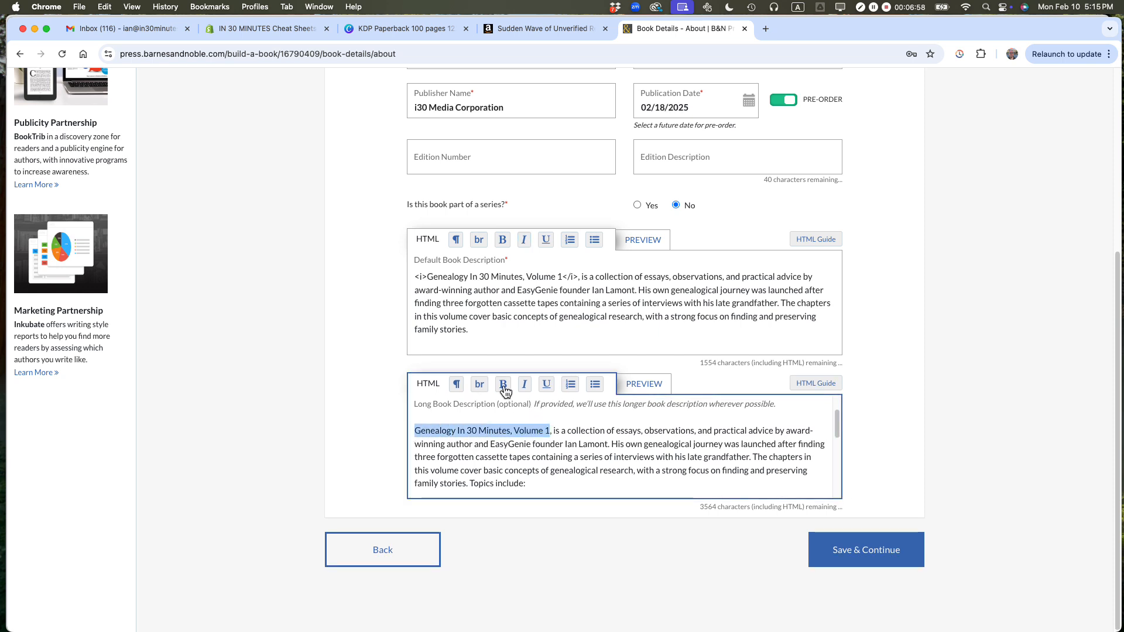
{"action": "left_click", "coordinate": [524, 385]}
Try to format the topics in the long book description as a bulleted list and delete the inserted list tags
{"action": "scroll", "coordinate": [554, 426], "scroll_direction": "down", "scroll_amount": 10}
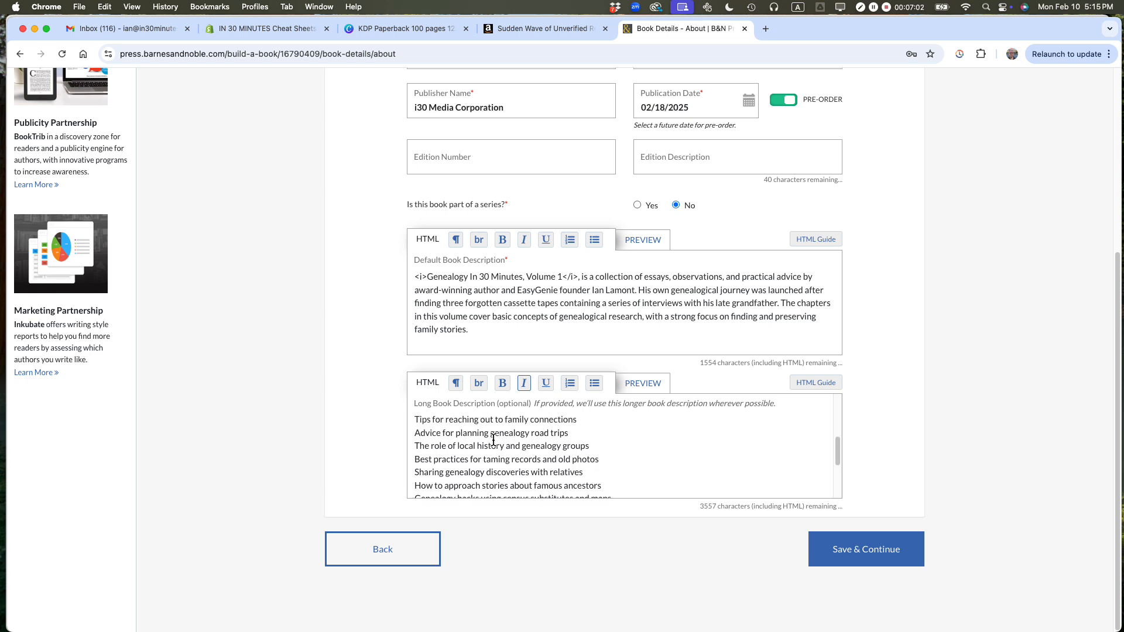
{"action": "scroll", "coordinate": [480, 443], "scroll_direction": "up", "scroll_amount": 2}
{"action": "mouse_move", "coordinate": [469, 447]}
{"action": "left_mouse_down"}
{"action": "mouse_move", "coordinate": [478, 495]}
{"action": "mouse_move", "coordinate": [476, 479]}
{"action": "mouse_move", "coordinate": [497, 505]}
{"action": "mouse_move", "coordinate": [482, 452]}
{"action": "left_mouse_up"}
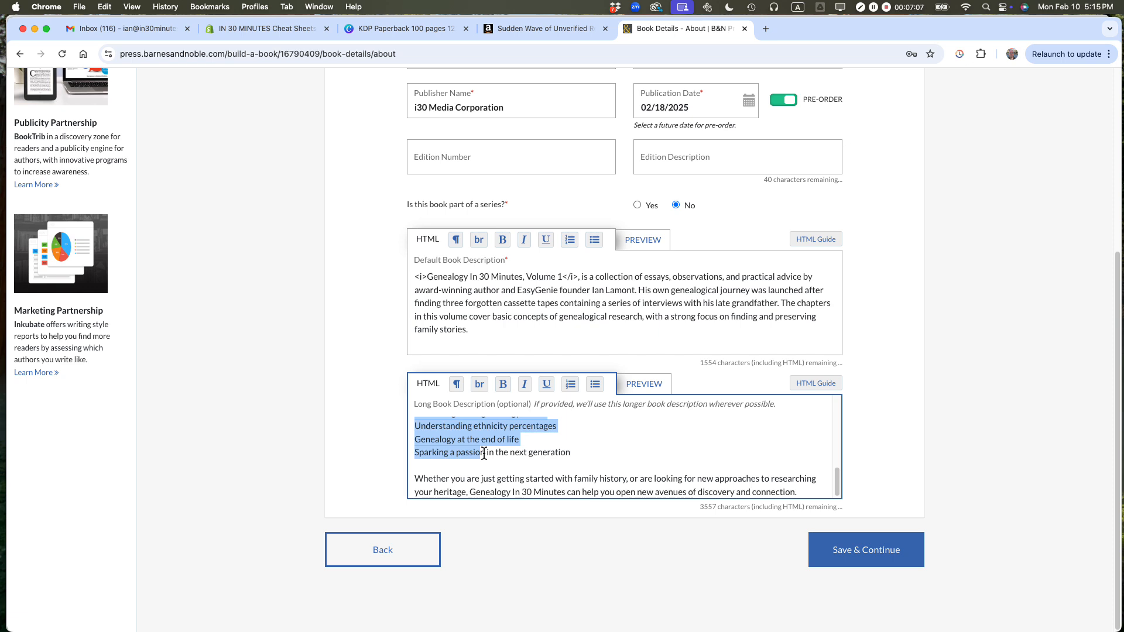
{"action": "left_click", "coordinate": [593, 384]}
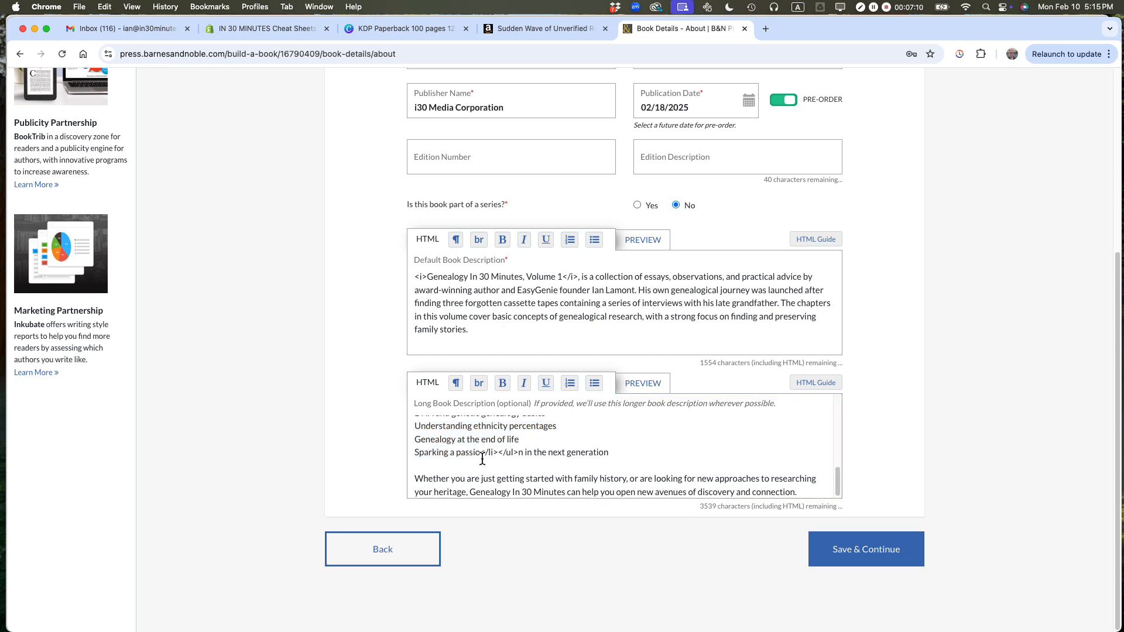
{"action": "left_click_drag", "start_coordinate": [480, 453], "coordinate": [519, 453]}
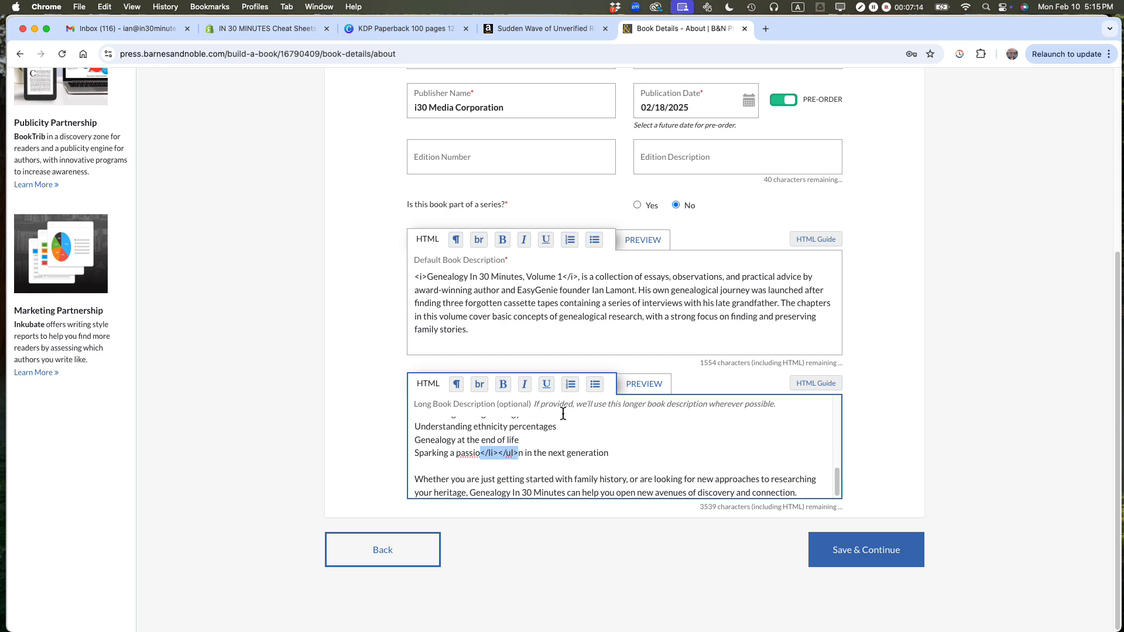
{"action": "key", "text": "BackSpace"}
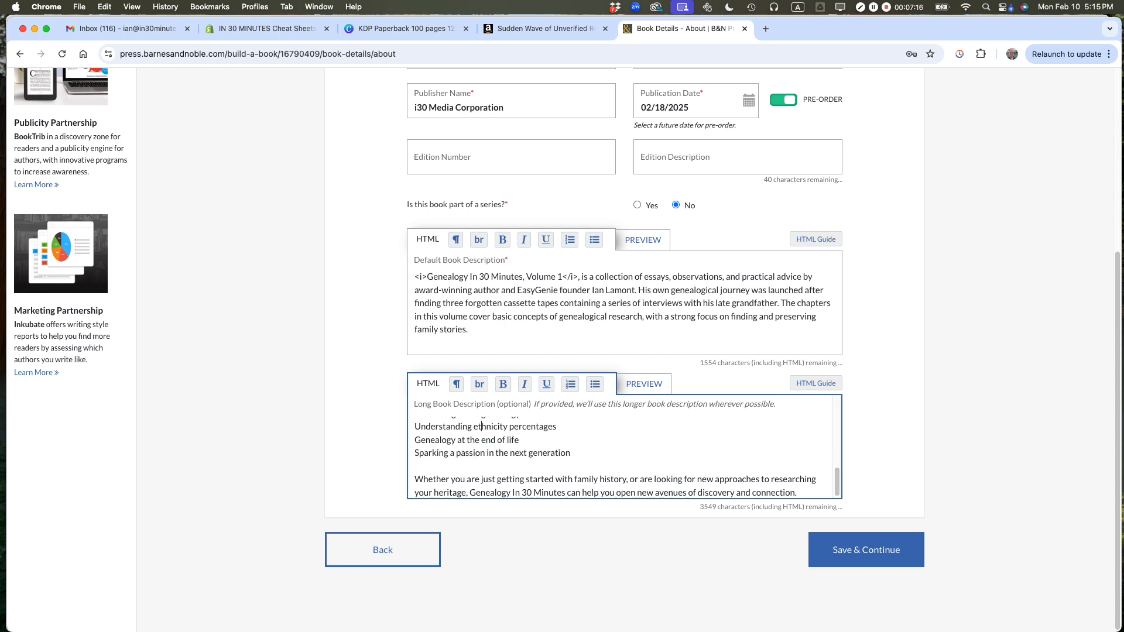
{"action": "scroll", "coordinate": [481, 427], "scroll_direction": "up", "scroll_amount": 5}
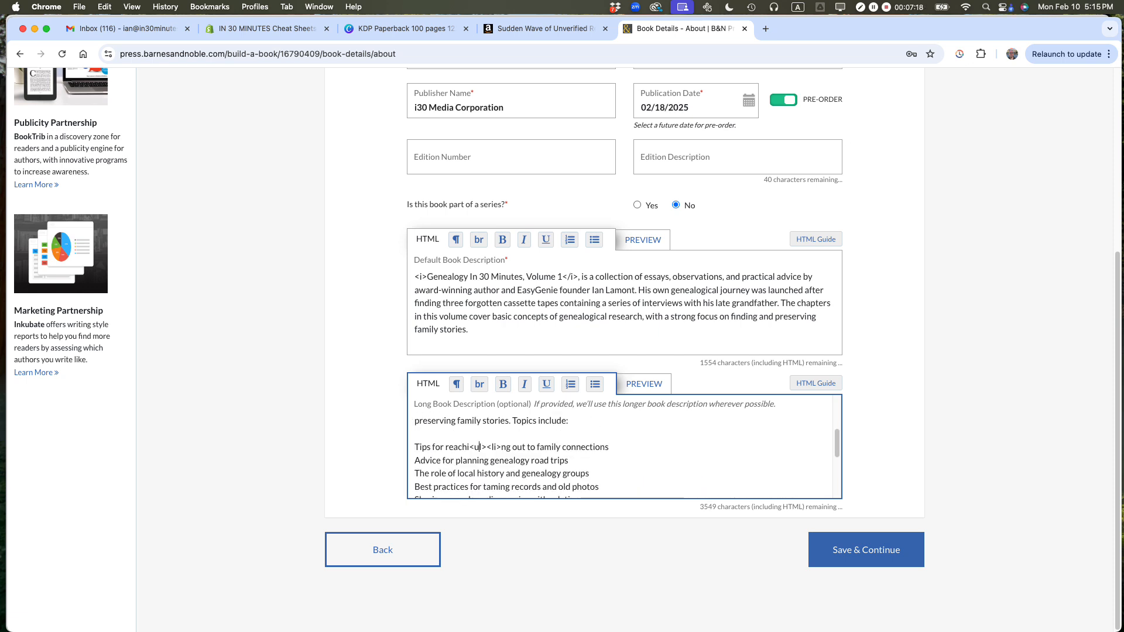
{"action": "left_click_drag", "start_coordinate": [469, 447], "coordinate": [501, 447]}
{"action": "key", "text": "BackSpace"}
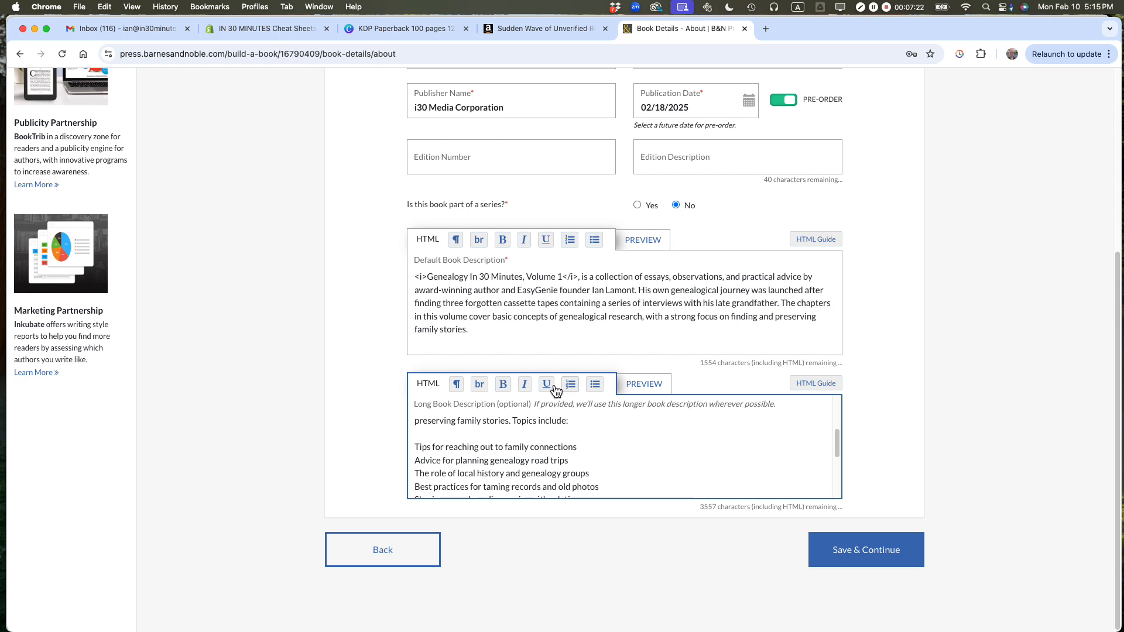
Try inserting bulleted-list tags on the blank line above "Tips for reaching out to family connections" and delete them again
{"action": "left_click", "coordinate": [602, 385]}
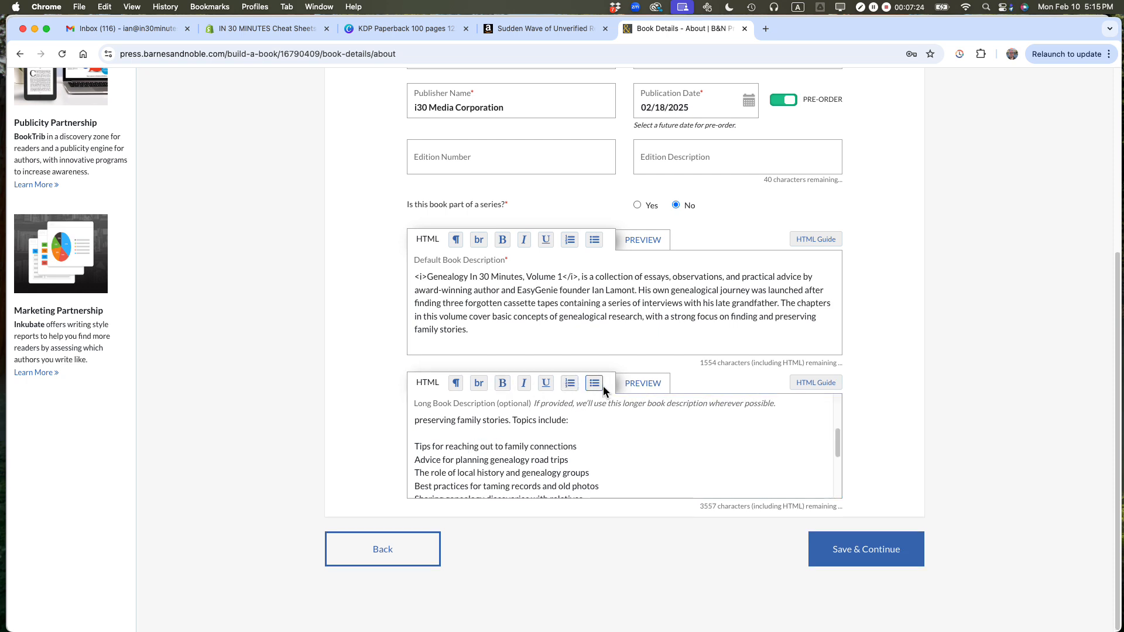
{"action": "left_click", "coordinate": [595, 383]}
{"action": "left_click_drag", "start_coordinate": [487, 434], "coordinate": [350, 441]}
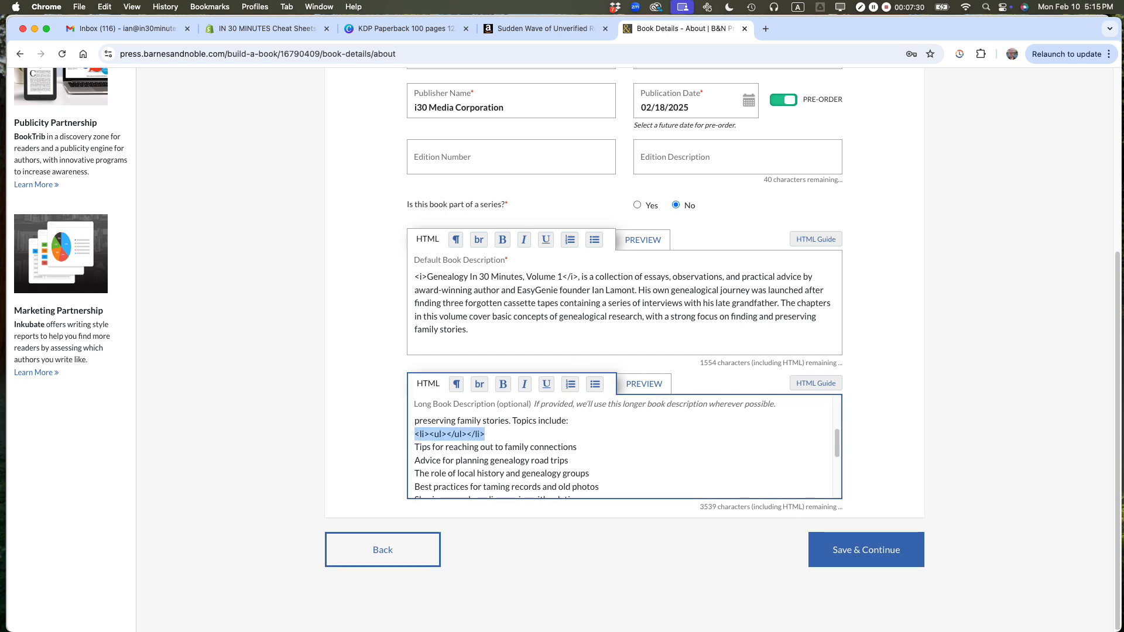
{"action": "key", "text": "BackSpace"}
Delete all text from the long book description, then save the About details and continue to the author section
{"action": "left_click_drag", "start_coordinate": [446, 447], "coordinate": [476, 451]}
{"action": "key", "text": "super+a"}
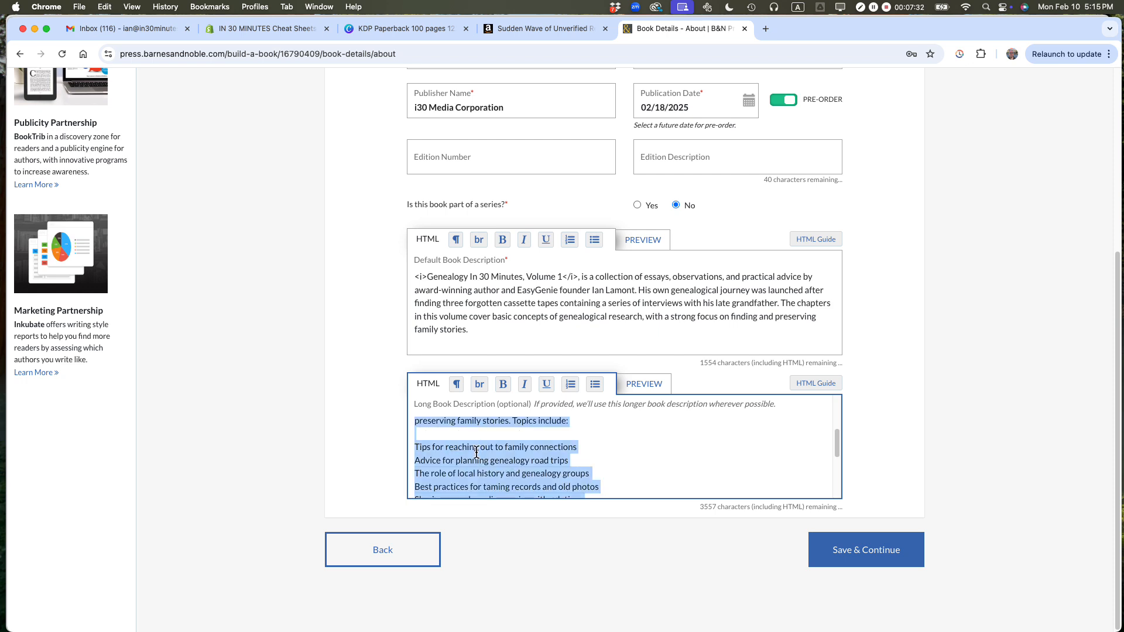
{"action": "key", "text": "BackSpace"}
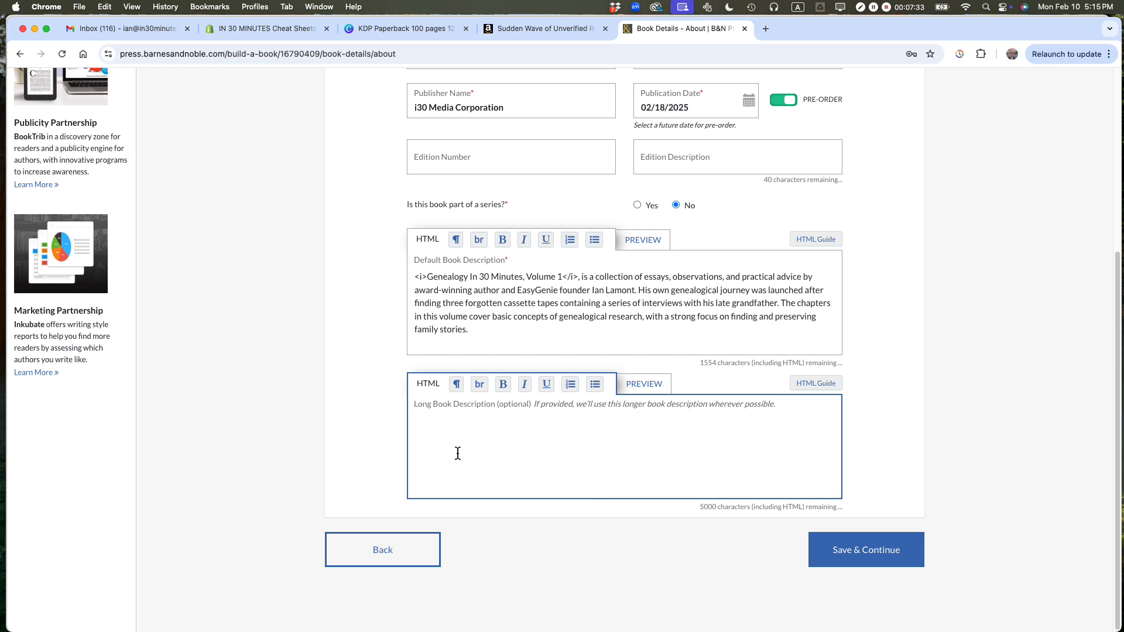
{"action": "left_click", "coordinate": [376, 426]}
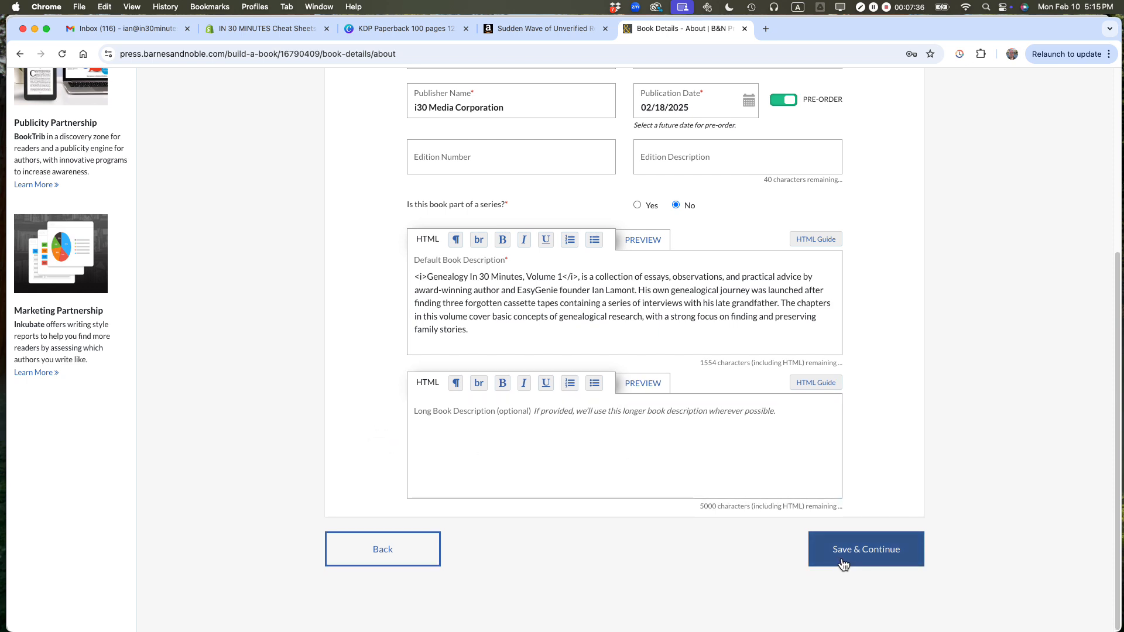
{"action": "left_click", "coordinate": [862, 556]}
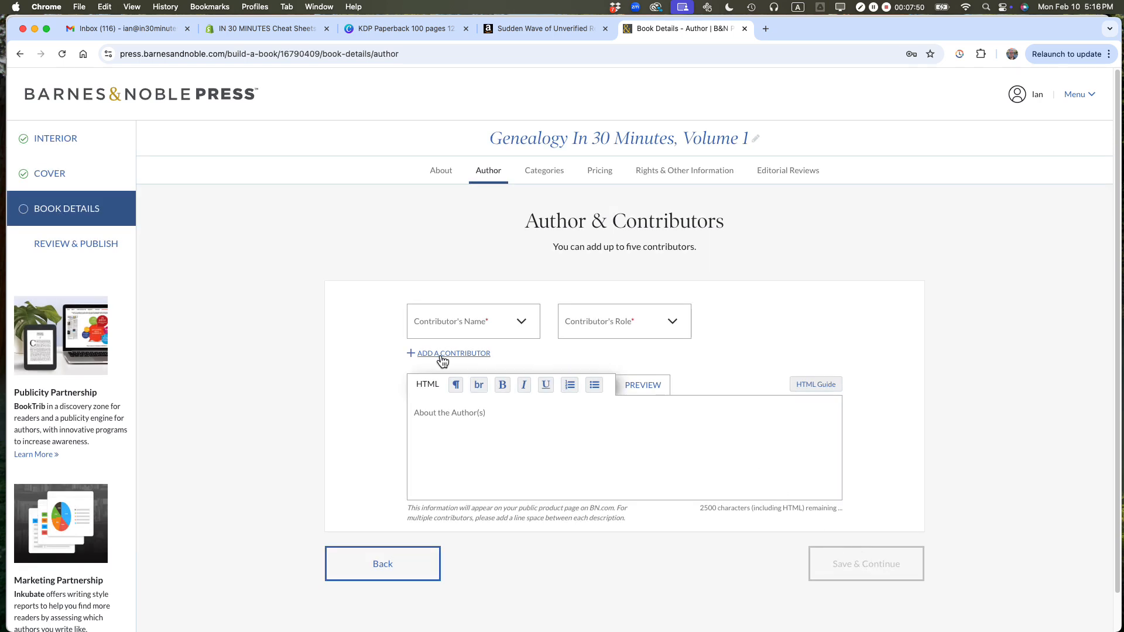
Select the author's existing name as contributor and set the contributor's role to Author
{"action": "left_click", "coordinate": [525, 327]}
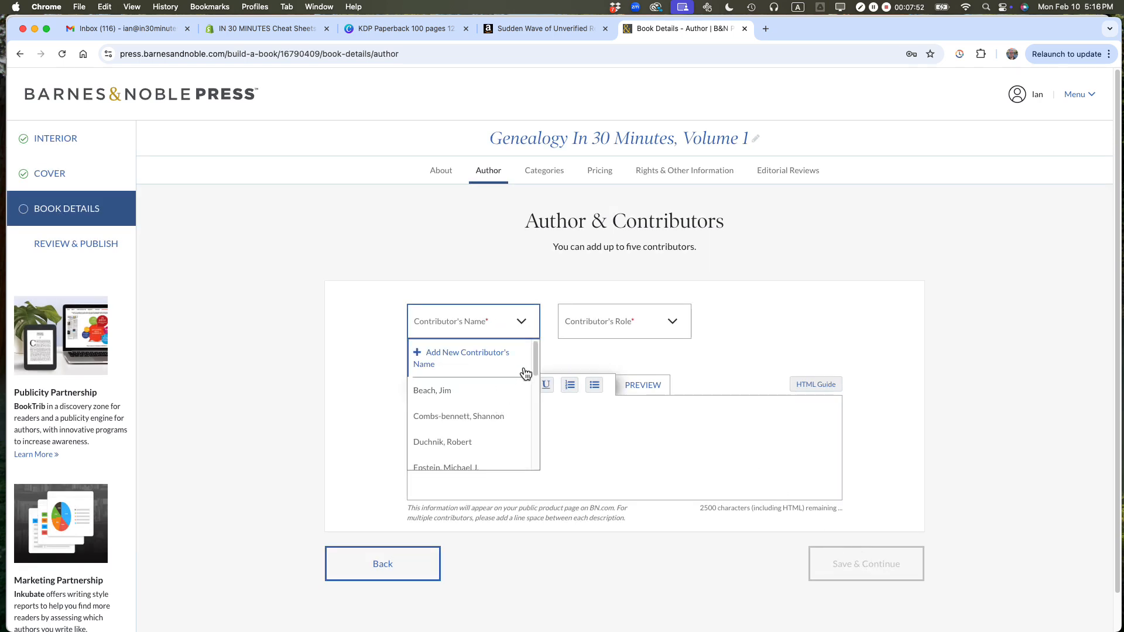
{"action": "left_click_drag", "start_coordinate": [534, 361], "coordinate": [533, 412]}
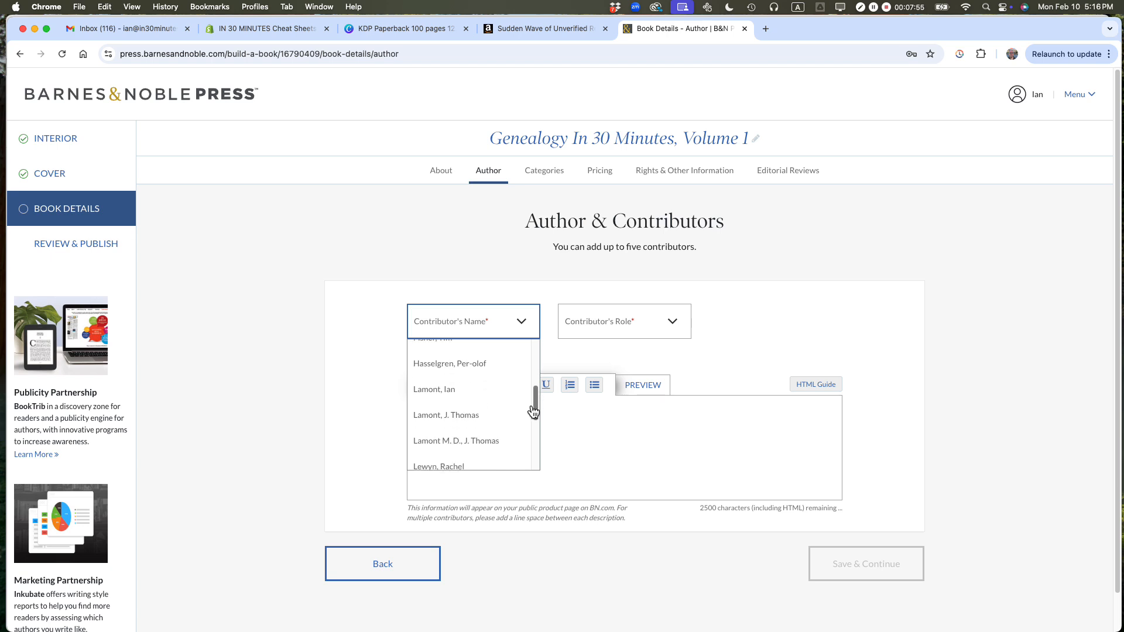
{"action": "left_click", "coordinate": [456, 391]}
{"action": "left_click", "coordinate": [682, 325]}
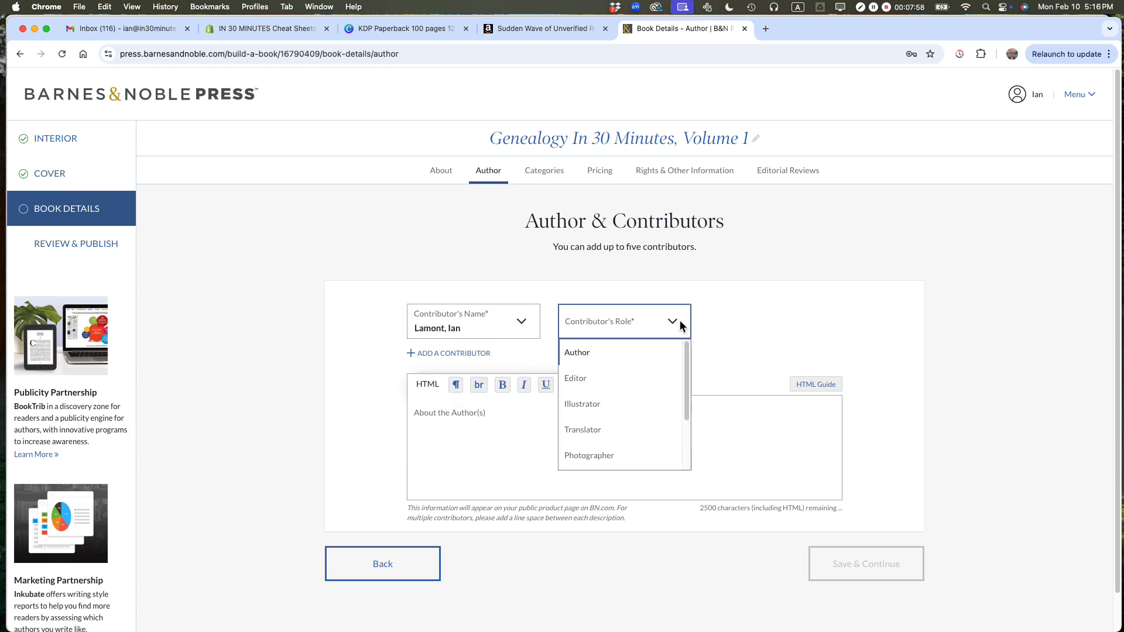
{"action": "left_click", "coordinate": [595, 358]}
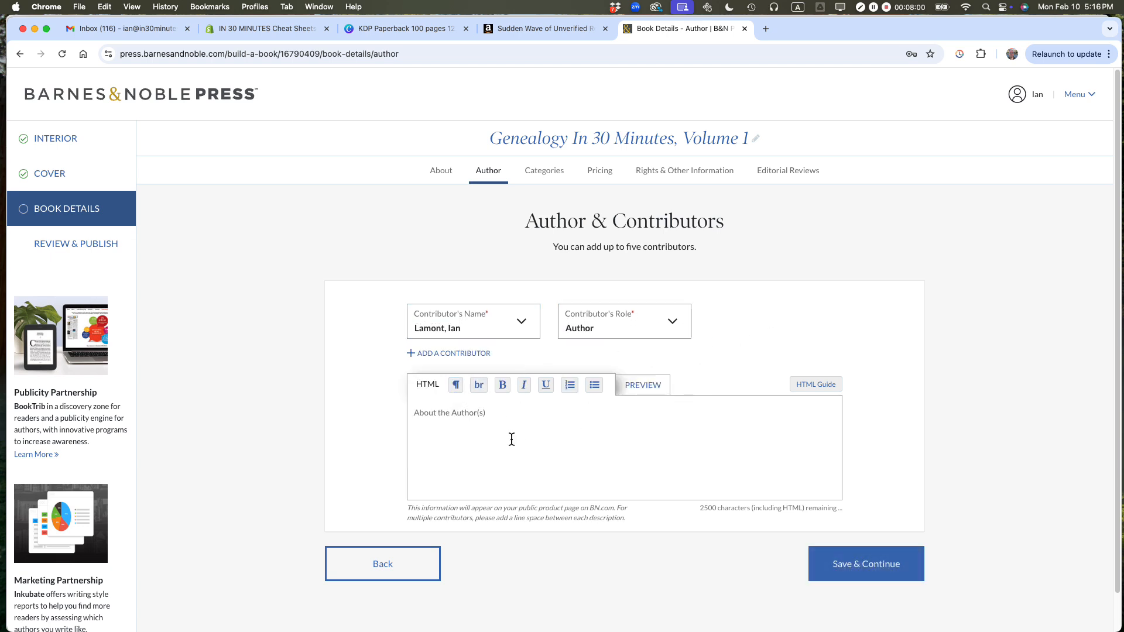
Copy the author bio paragraph from the TextEdit metadata file into About the Author(s) in Chrome, then save and continue
{"action": "left_click", "coordinate": [475, 435]}
{"action": "key", "text": "super+Tab"}
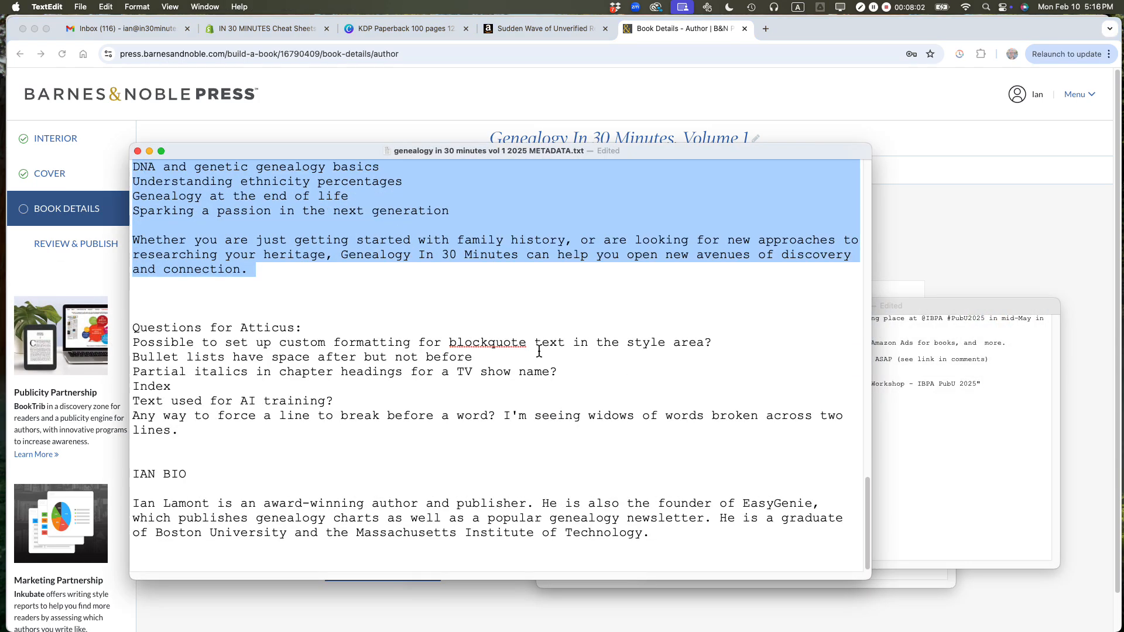
{"action": "triple_click", "coordinate": [283, 522]}
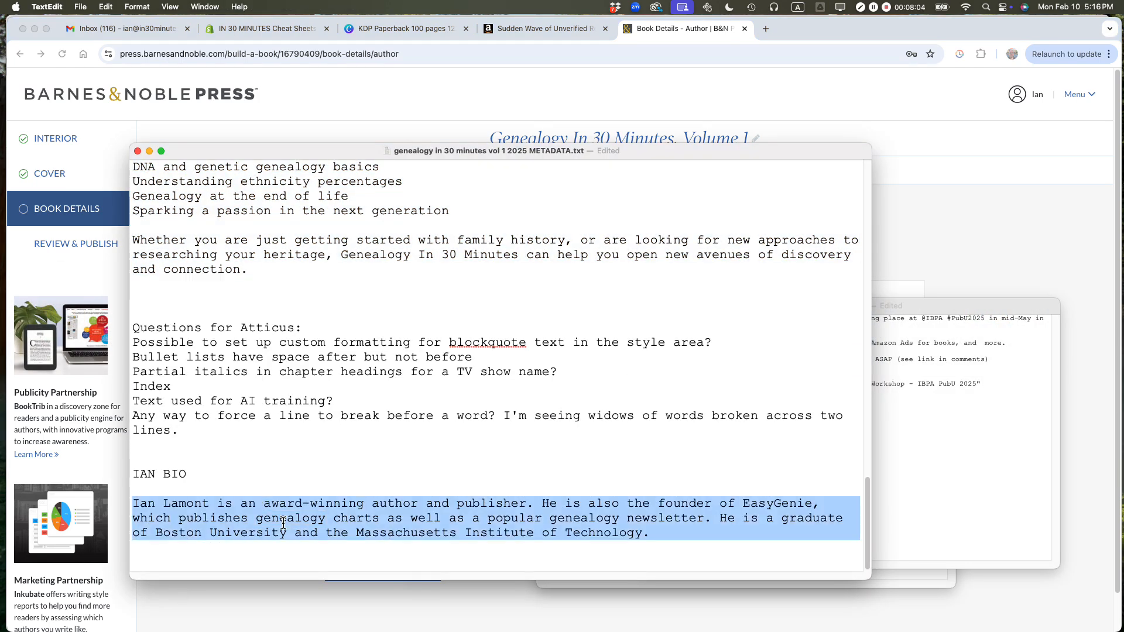
{"action": "key", "text": "super+c"}
{"action": "key", "text": "super+Tab"}
{"action": "key", "text": "super+v"}
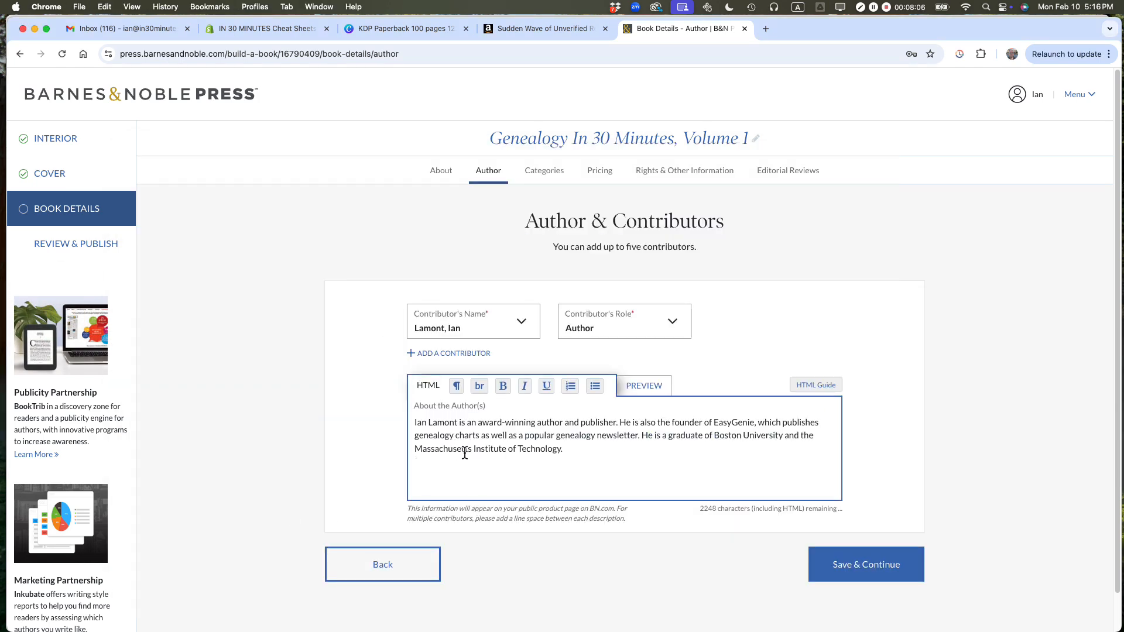
{"action": "key", "text": "BackSpace"}
{"action": "left_click", "coordinate": [847, 566]}
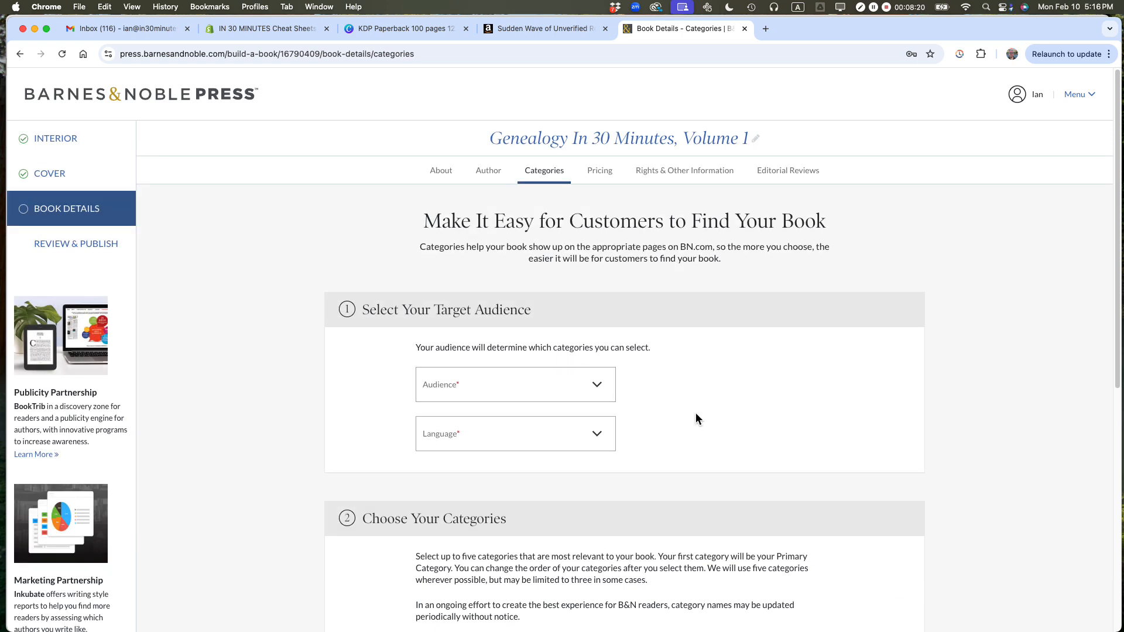
Set the target audience to General Adult and the language to English, and mark the book as Nonfiction
{"action": "left_click", "coordinate": [506, 381]}
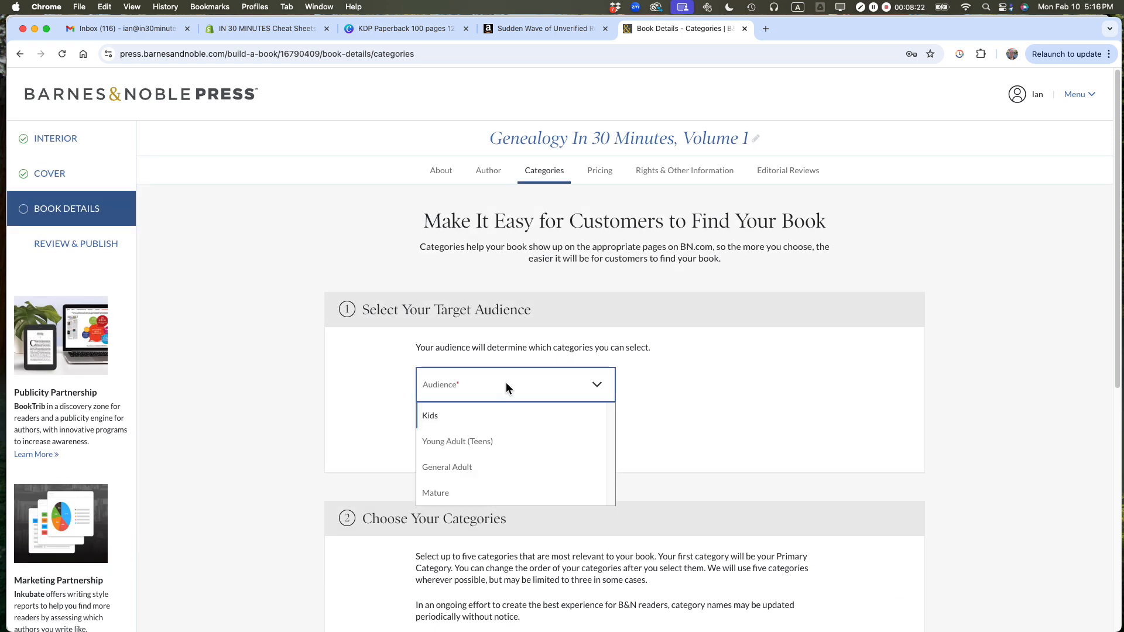
{"action": "left_click", "coordinate": [461, 468]}
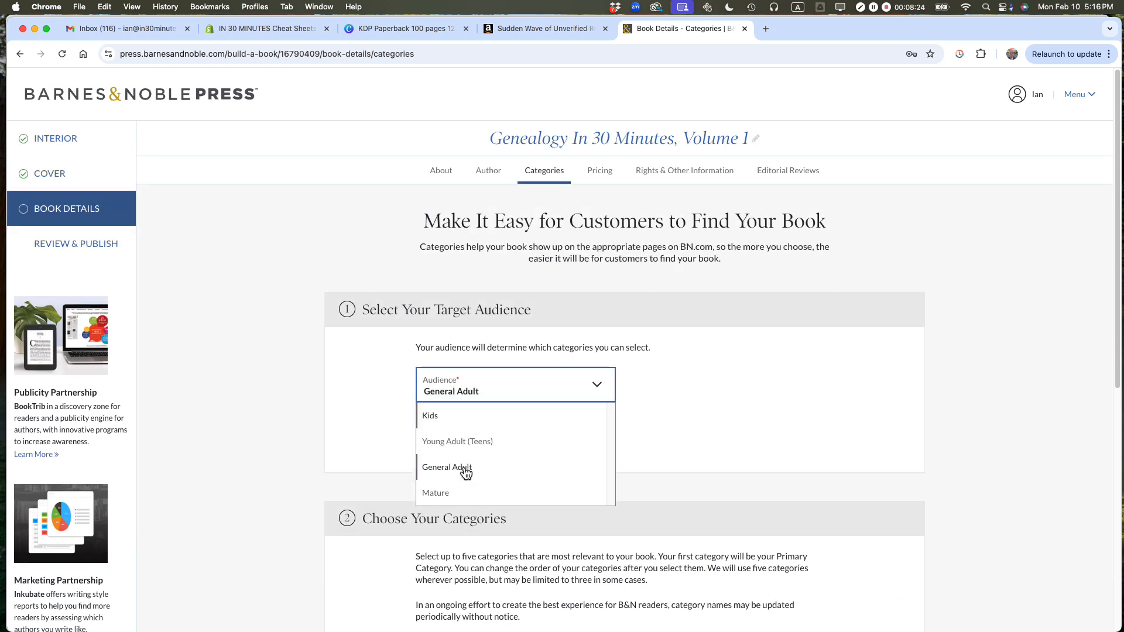
{"action": "left_click", "coordinate": [483, 433]}
{"action": "left_click", "coordinate": [466, 466]}
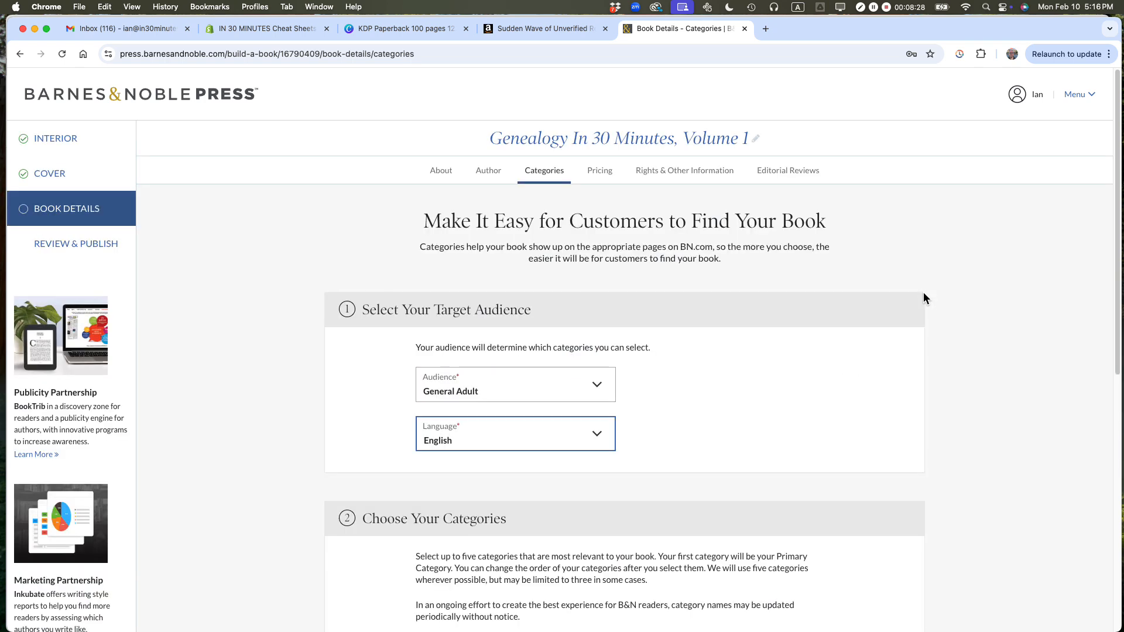
{"action": "scroll", "coordinate": [923, 297], "scroll_direction": "down", "scroll_amount": 5}
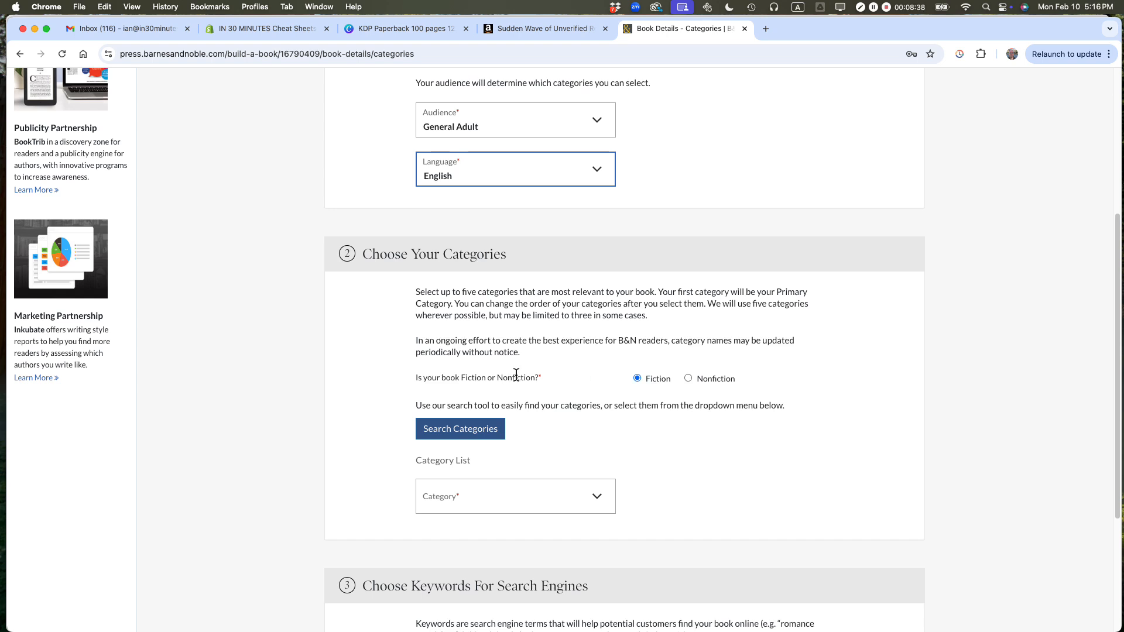
{"action": "left_click", "coordinate": [688, 379]}
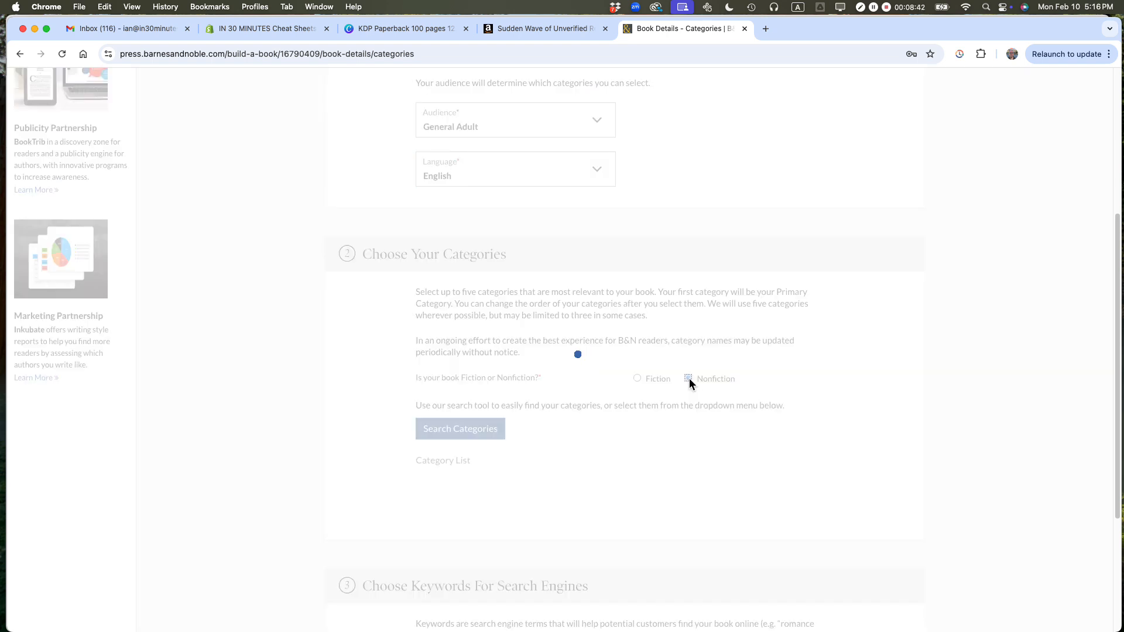
Search the categories for "genealogy" and select "Genealogy - United States - General & Miscellaneous" and "International Genealogy" under Genealogy & Family History
{"action": "left_click", "coordinate": [446, 430]}
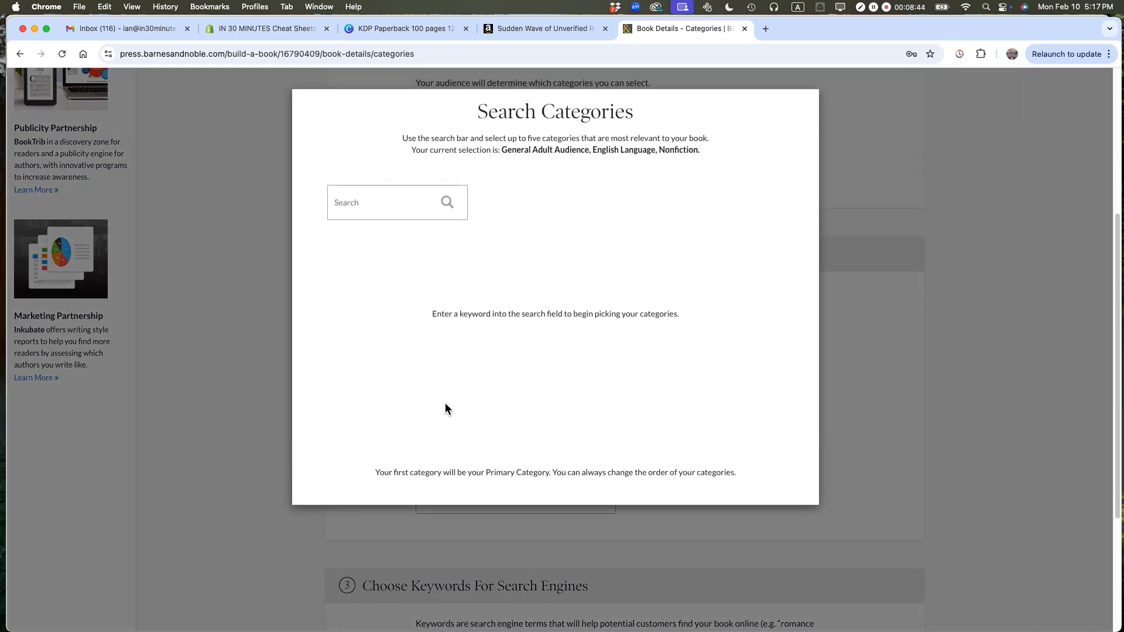
{"action": "left_click", "coordinate": [368, 198]}
{"action": "type", "text": "genea"}
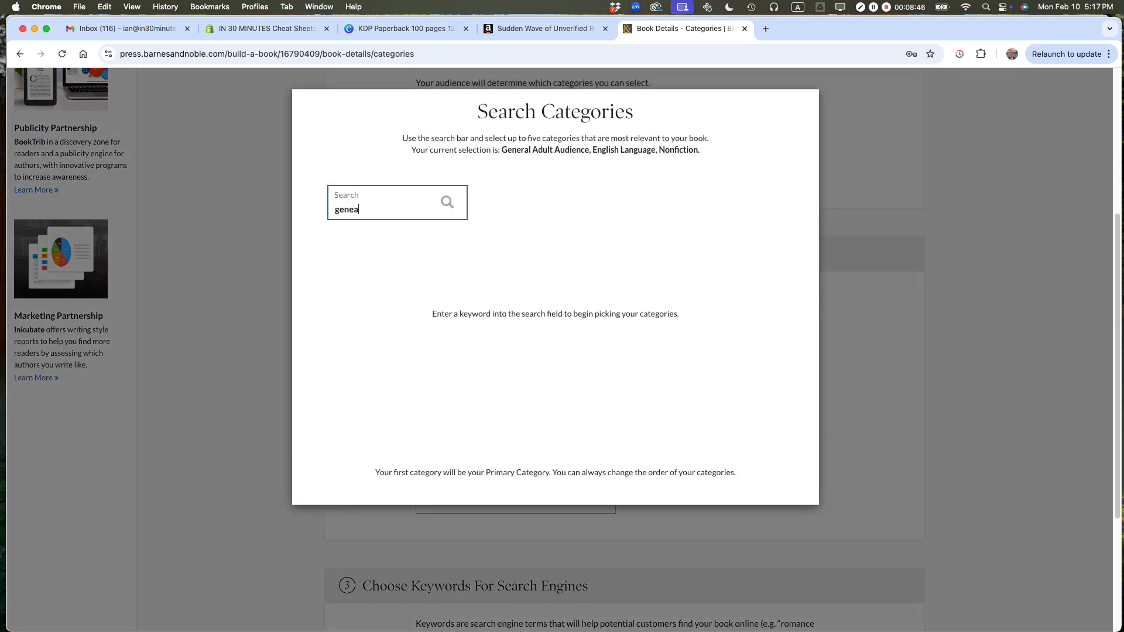
{"action": "type", "text": "logy"}
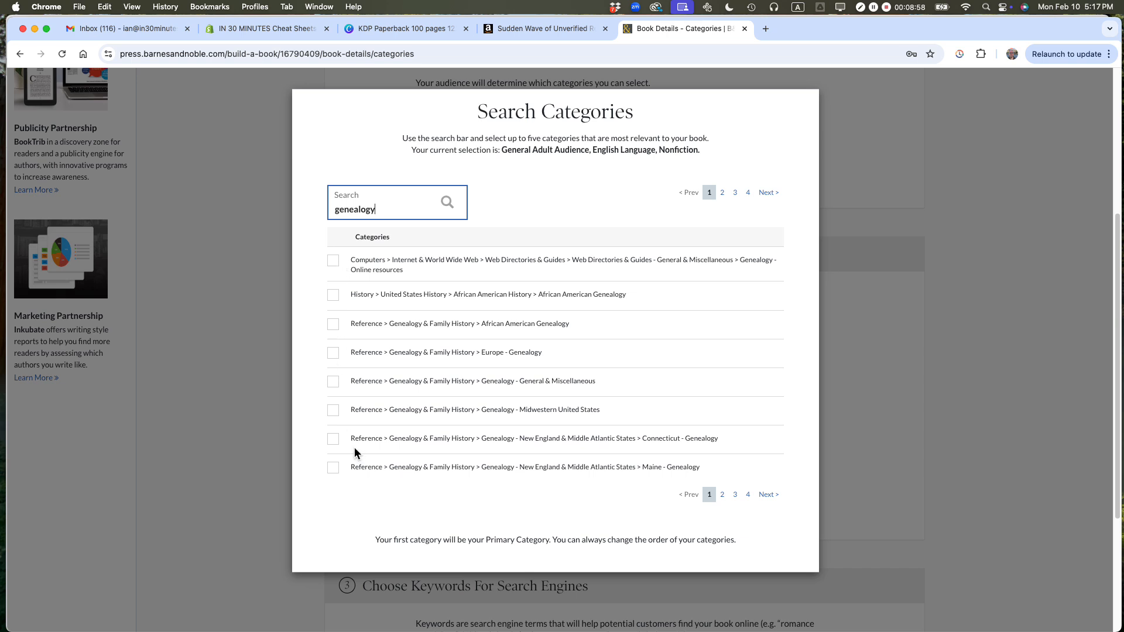
{"action": "scroll", "coordinate": [346, 417], "scroll_direction": "down", "scroll_amount": 1}
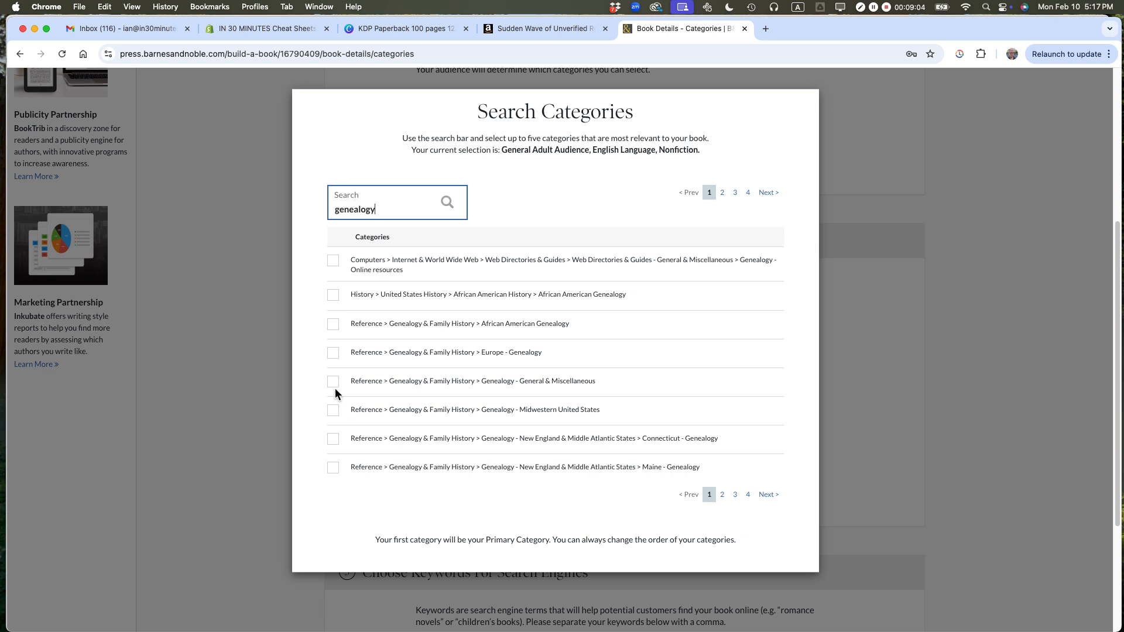
{"action": "left_click", "coordinate": [722, 495]}
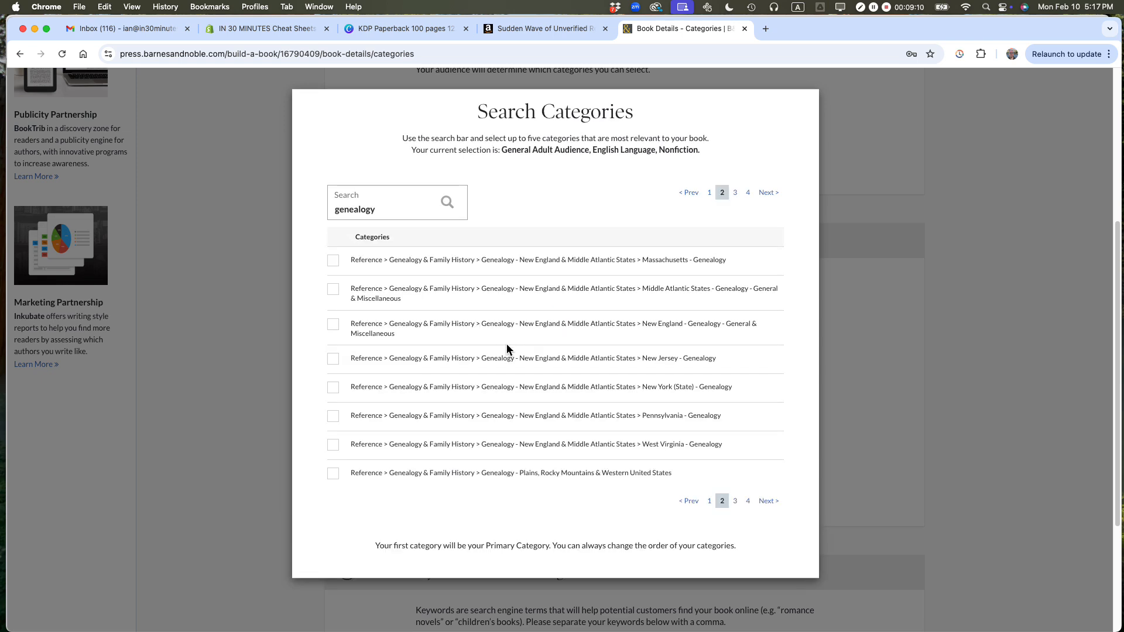
{"action": "left_click", "coordinate": [735, 502]}
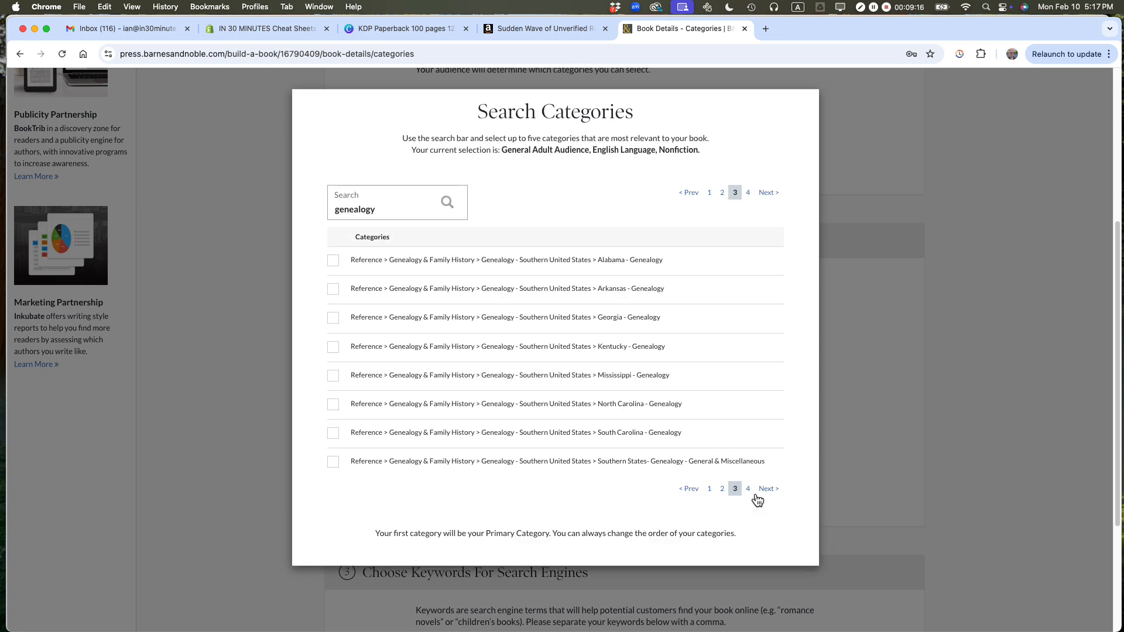
{"action": "left_click", "coordinate": [748, 490]}
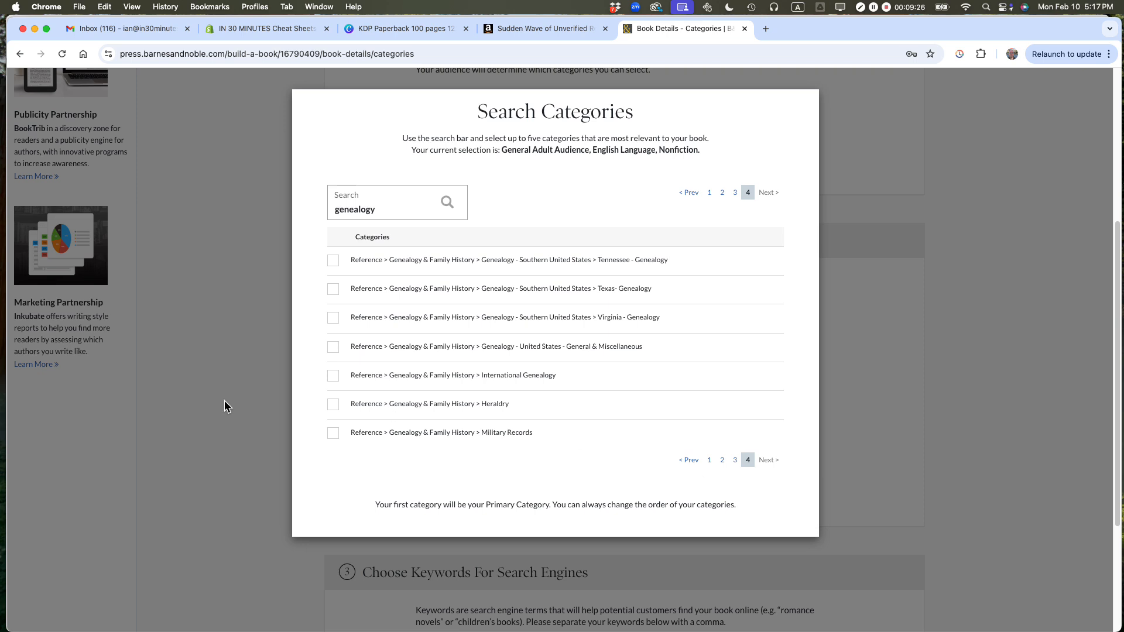
{"action": "left_click", "coordinate": [334, 349]}
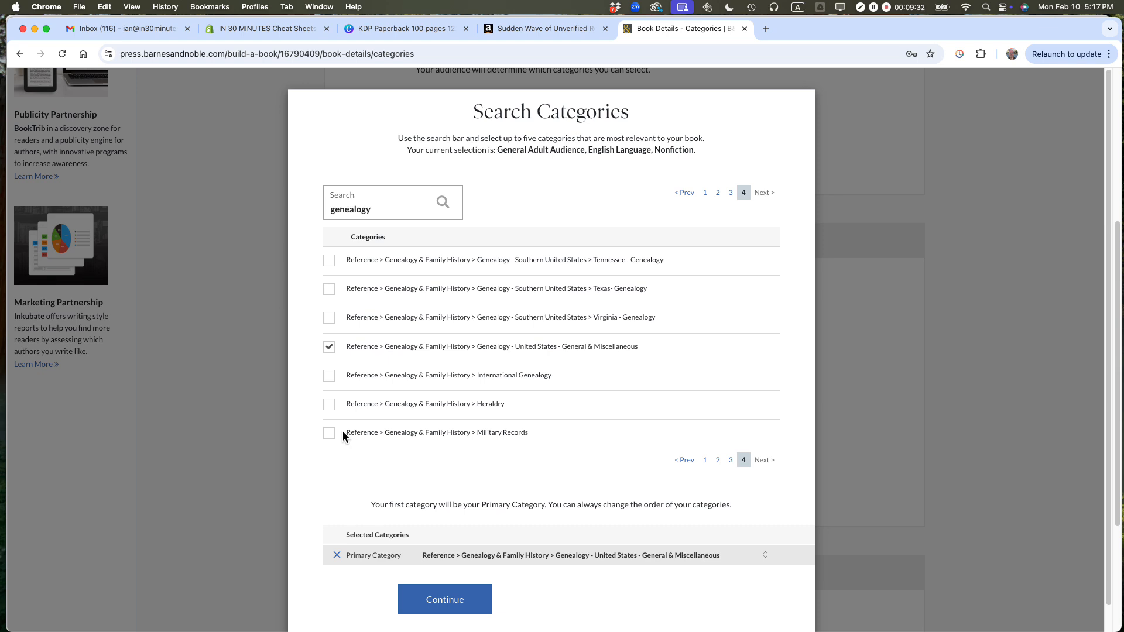
{"action": "left_click", "coordinate": [329, 376]}
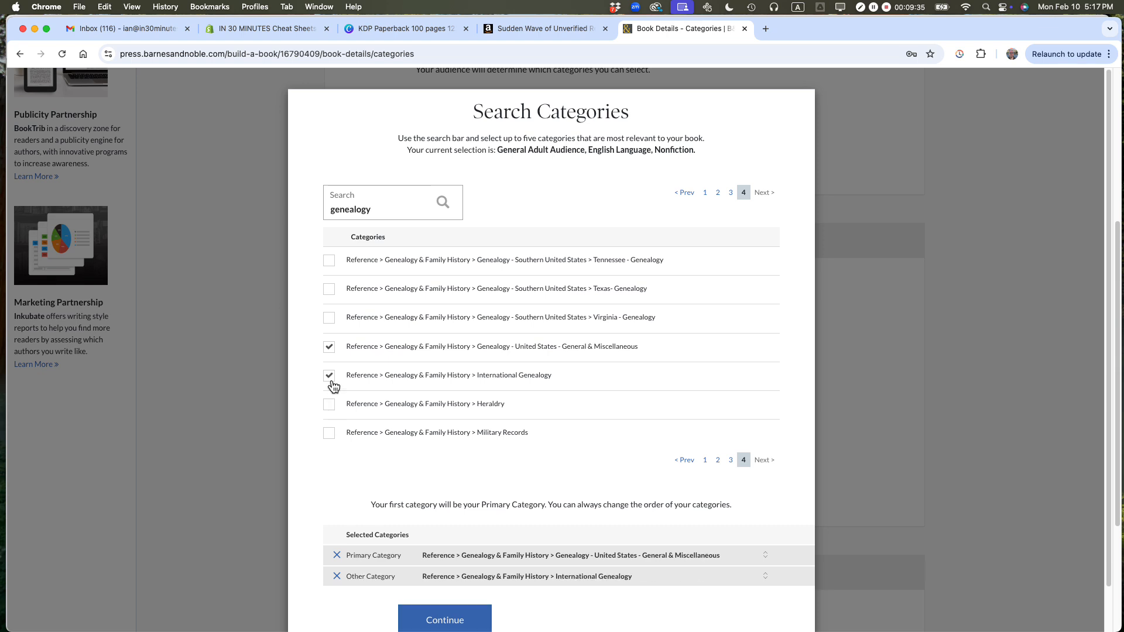
Add the Computers category "Genealogy - Online resources" from the first page of genealogy results to the selected categories
{"action": "left_click", "coordinate": [707, 460]}
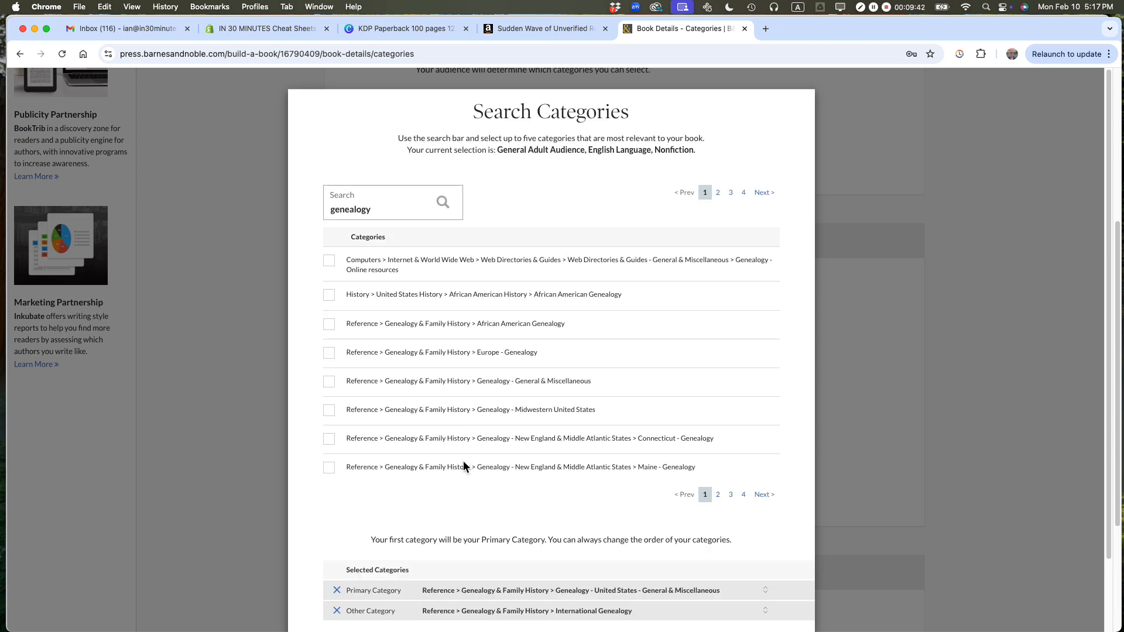
{"action": "left_click", "coordinate": [330, 263]}
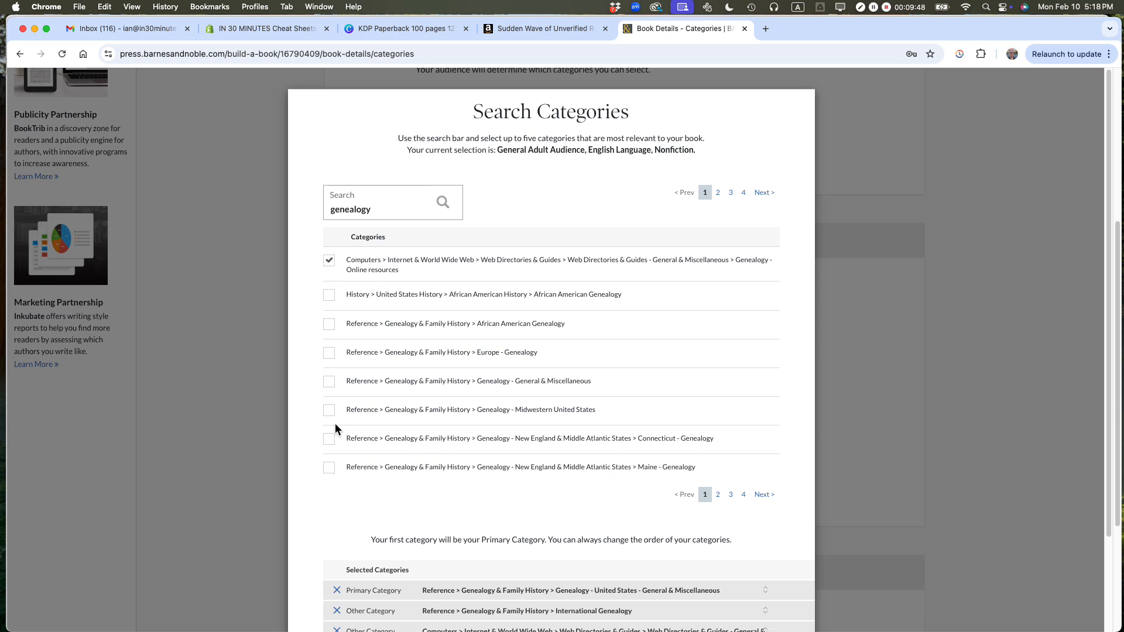
{"action": "scroll", "coordinate": [335, 424], "scroll_direction": "down", "scroll_amount": 3}
{"action": "scroll", "coordinate": [334, 415], "scroll_direction": "up", "scroll_amount": 3}
Search the categories for "local history", add "United States History - State & Local History - General & Miscellaneous", and confirm the category selection
{"action": "double_click", "coordinate": [345, 209]}
{"action": "type", "text": "local hist"}
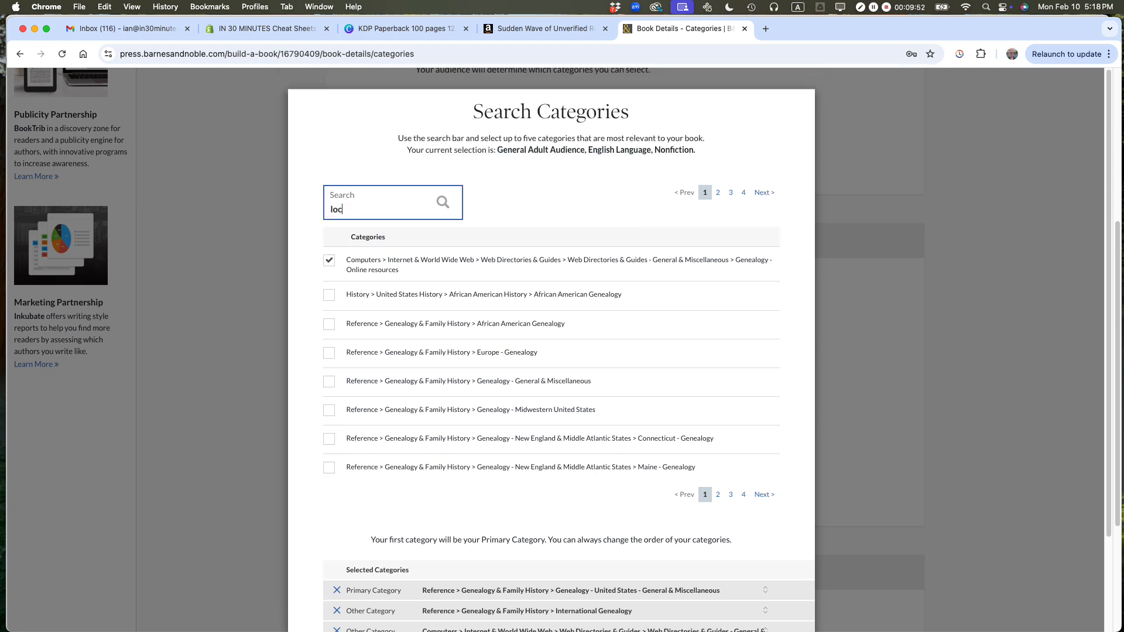
{"action": "key", "text": "BackSpace"}
{"action": "key", "text": "BackSpace"}
{"action": "key", "text": "BackSpace"}
{"action": "type", "text": "istory"}
{"action": "key", "text": "Return"}
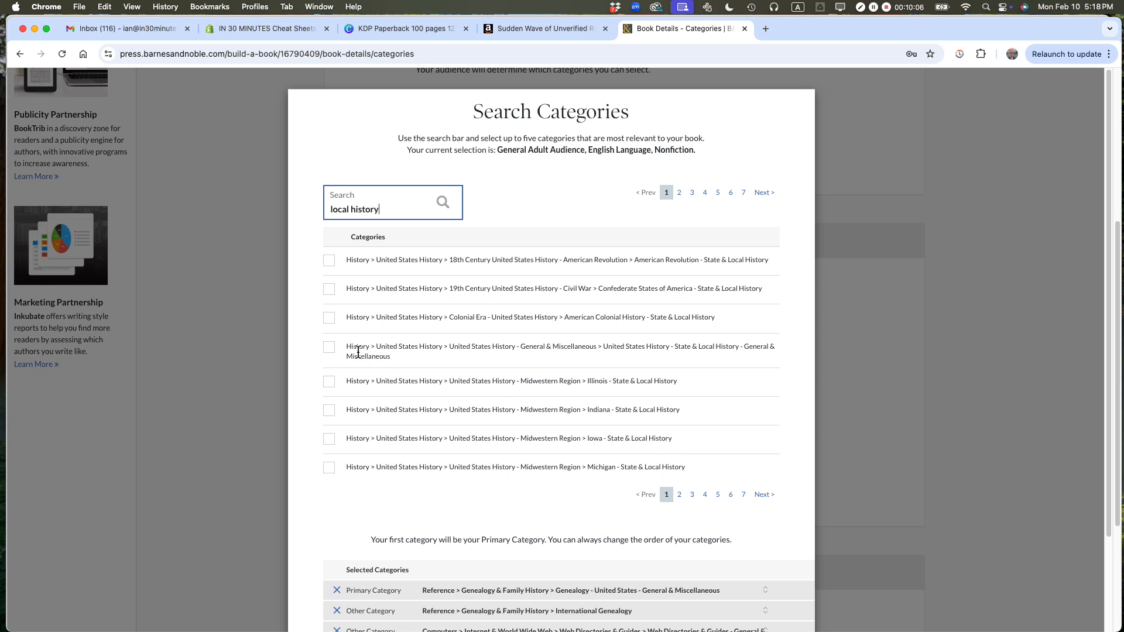
{"action": "left_click", "coordinate": [336, 350]}
{"action": "scroll", "coordinate": [374, 351], "scroll_direction": "down", "scroll_amount": 5}
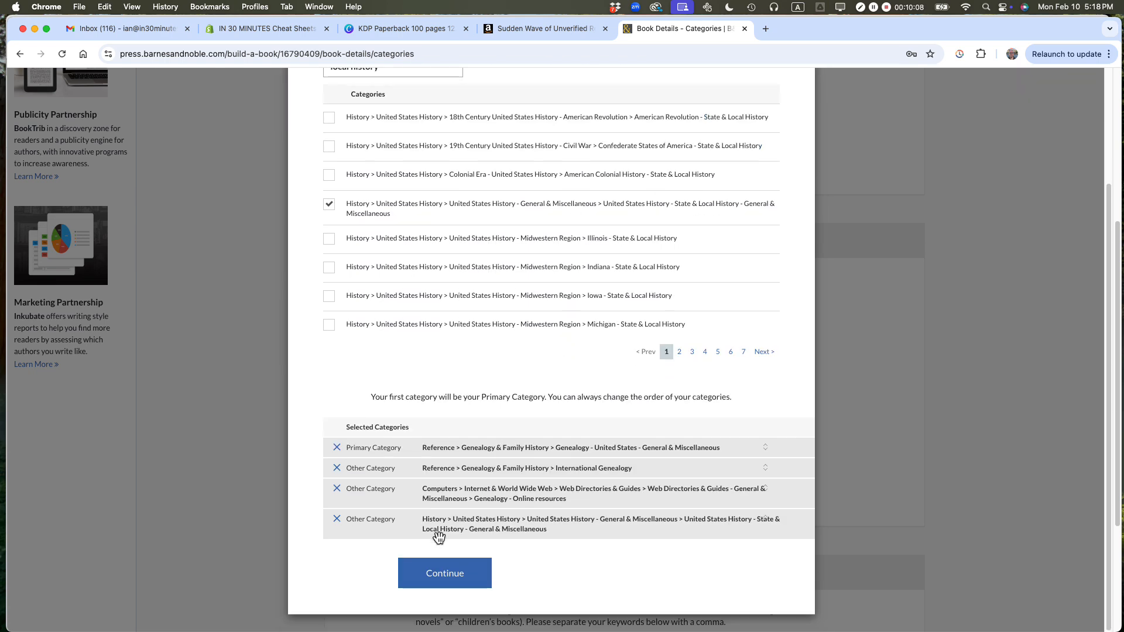
{"action": "left_click", "coordinate": [445, 574]}
Copy the comma-separated Keywords line starting "Genealogy,family tree" from the TextEdit metadata file into the search engine keywords in Chrome, then save and continue
{"action": "scroll", "coordinate": [757, 404], "scroll_direction": "down", "scroll_amount": 5}
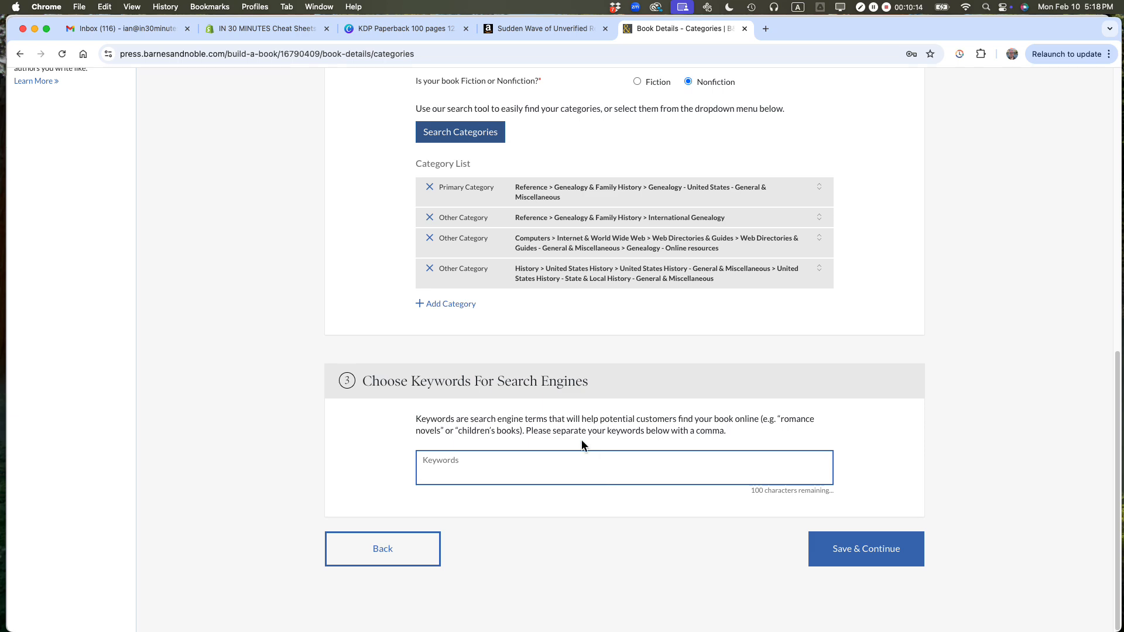
{"action": "key", "text": "super+Tab"}
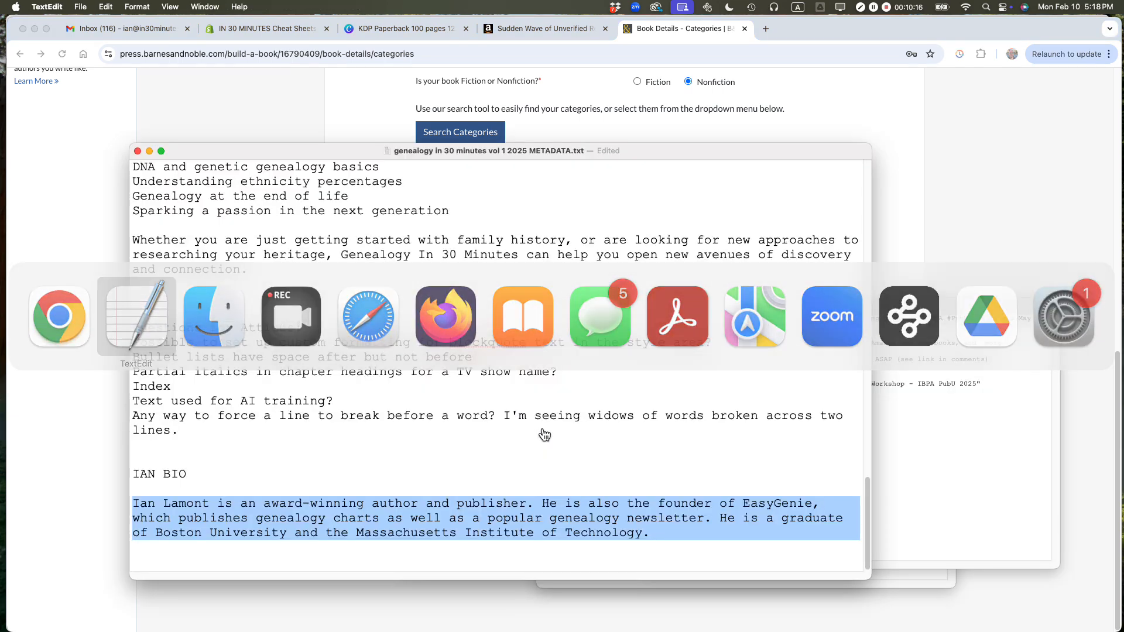
{"action": "scroll", "coordinate": [509, 398], "scroll_direction": "up", "scroll_amount": 10}
{"action": "scroll", "coordinate": [508, 370], "scroll_direction": "up", "scroll_amount": 6}
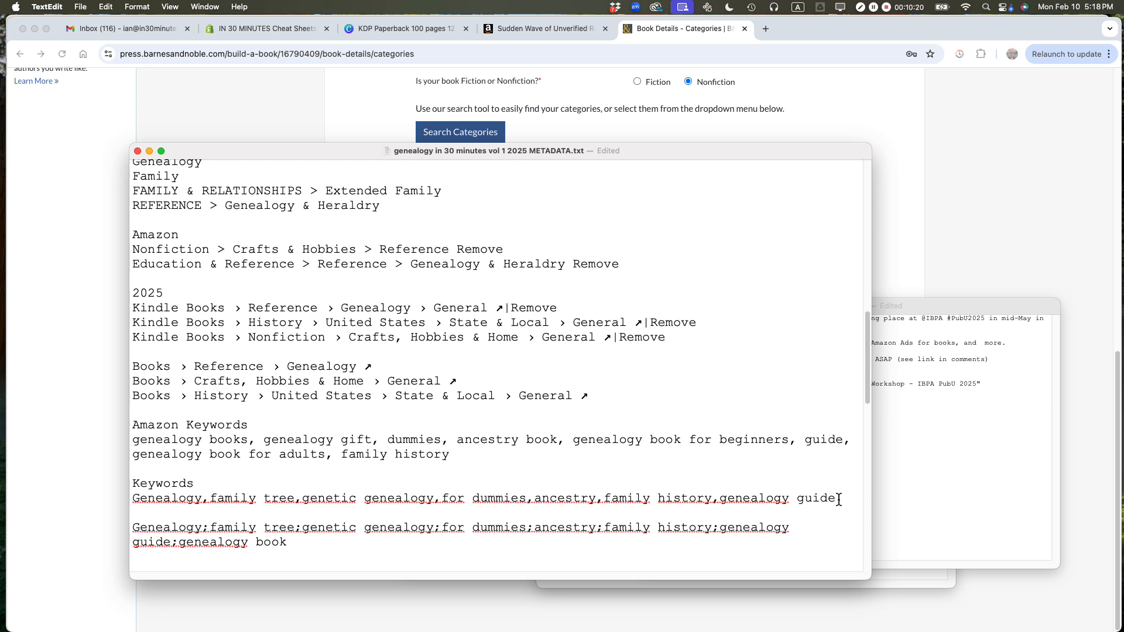
{"action": "left_click_drag", "start_coordinate": [839, 498], "coordinate": [129, 503]}
{"action": "key", "text": "super+c"}
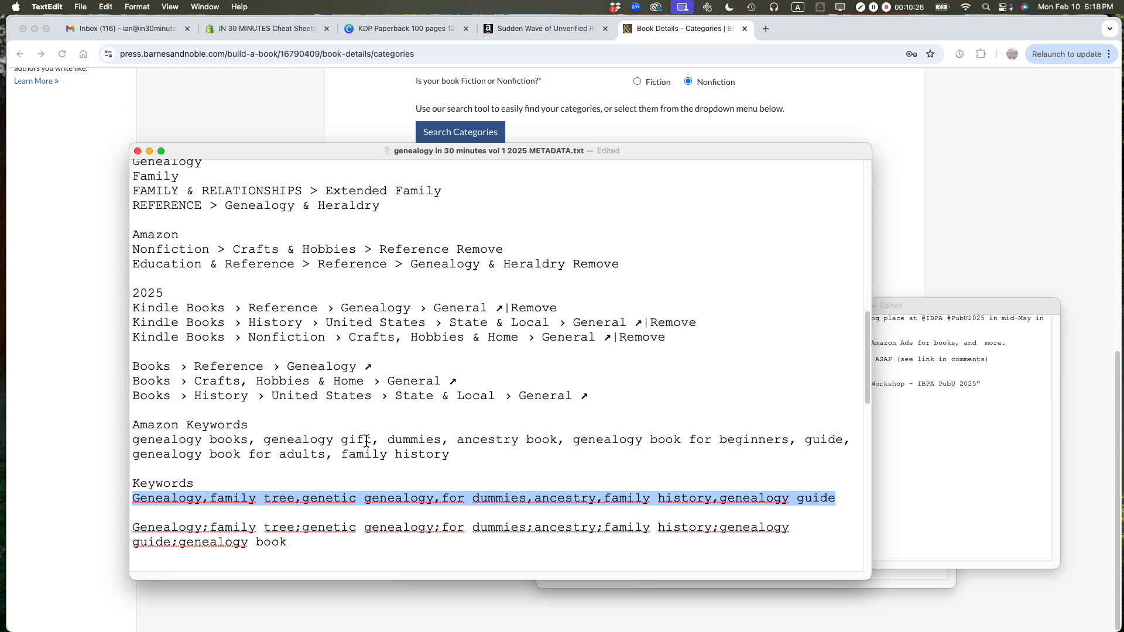
{"action": "key", "text": "super+Tab"}
{"action": "key", "text": "super+v"}
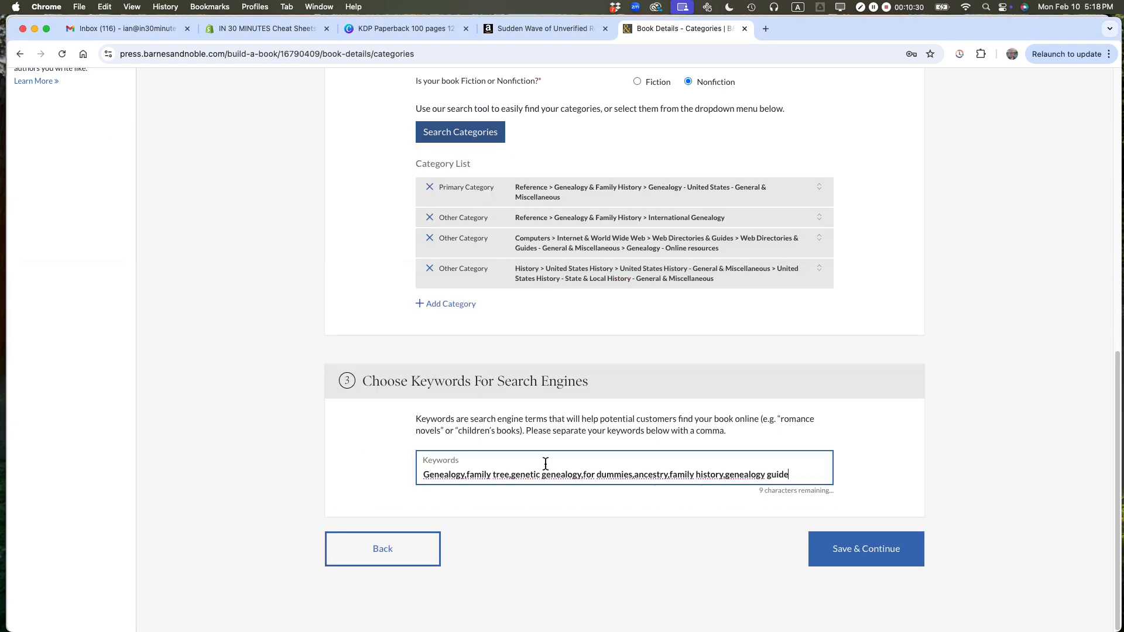
{"action": "left_click", "coordinate": [866, 553]}
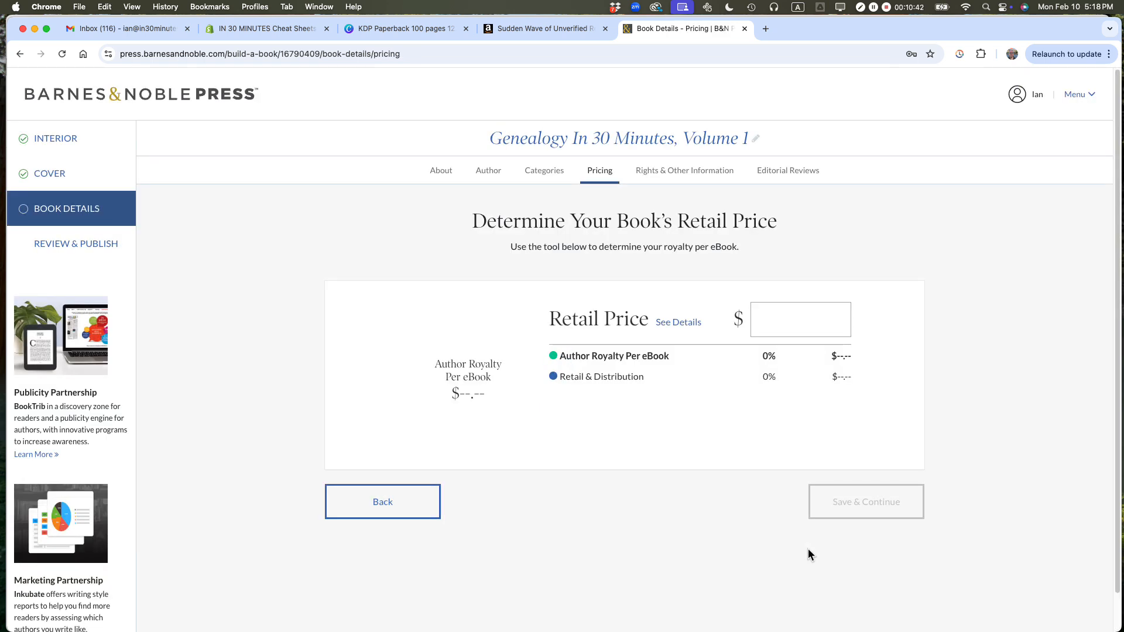
Set the eBook's retail price to $2.99, save it, and go on to Rights & Other Information
{"action": "left_click", "coordinate": [769, 326]}
{"action": "type", "text": "2."}
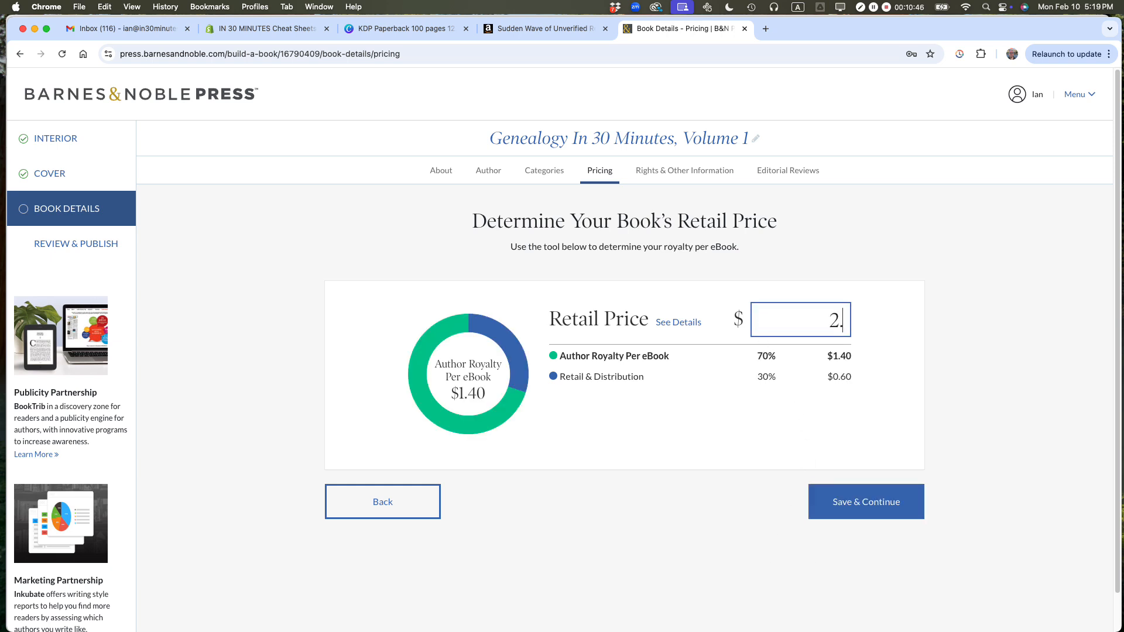
{"action": "type", "text": "99"}
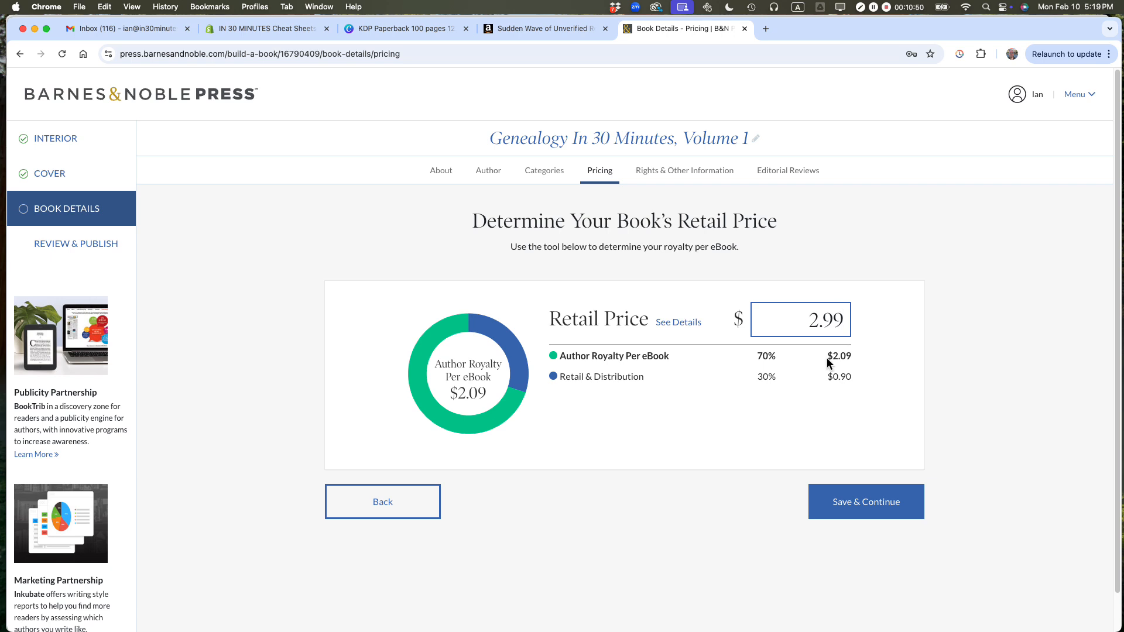
{"action": "left_click", "coordinate": [878, 503]}
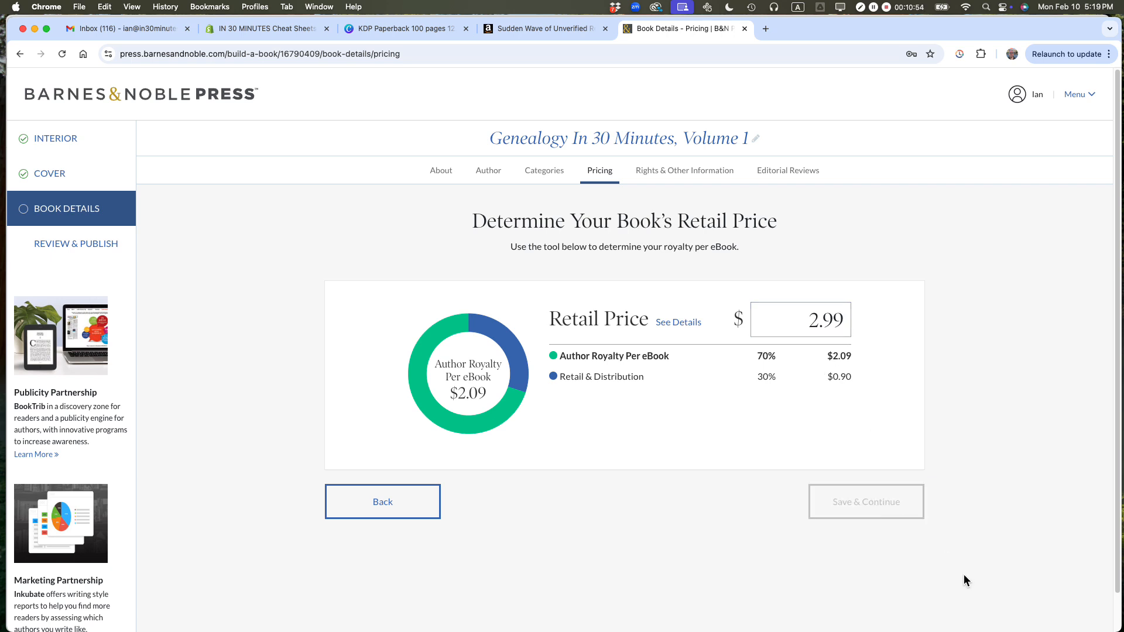
{"action": "left_click", "coordinate": [671, 182]}
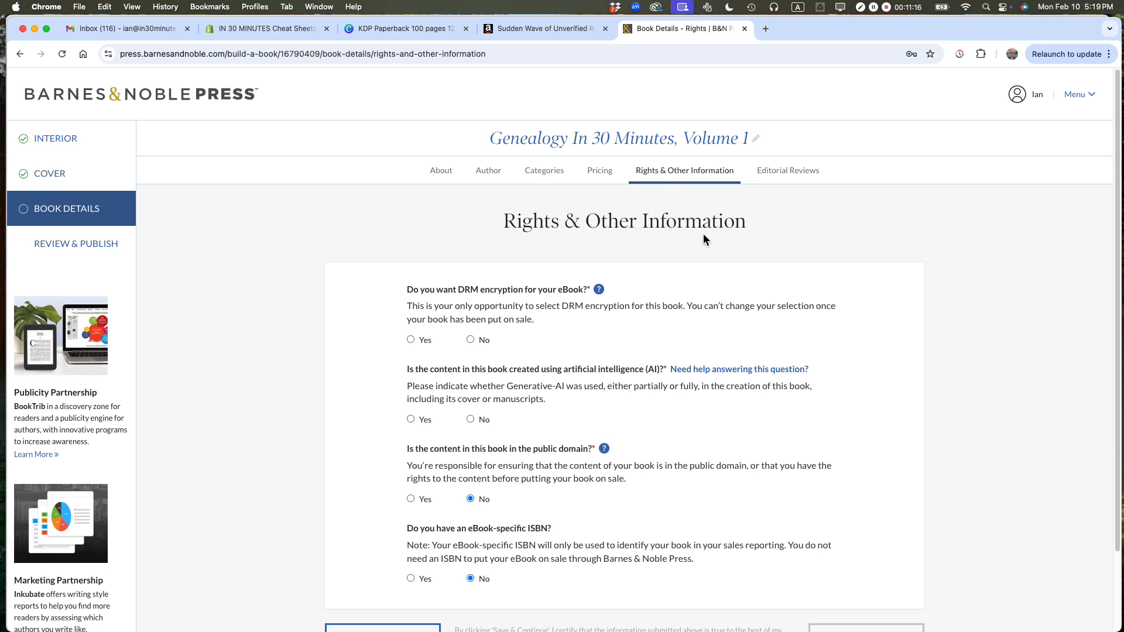
Answer No to DRM encryption and to AI-created content, and Yes to having an eBook-specific ISBN
{"action": "left_click", "coordinate": [470, 341]}
{"action": "scroll", "coordinate": [779, 282], "scroll_direction": "down", "scroll_amount": 3}
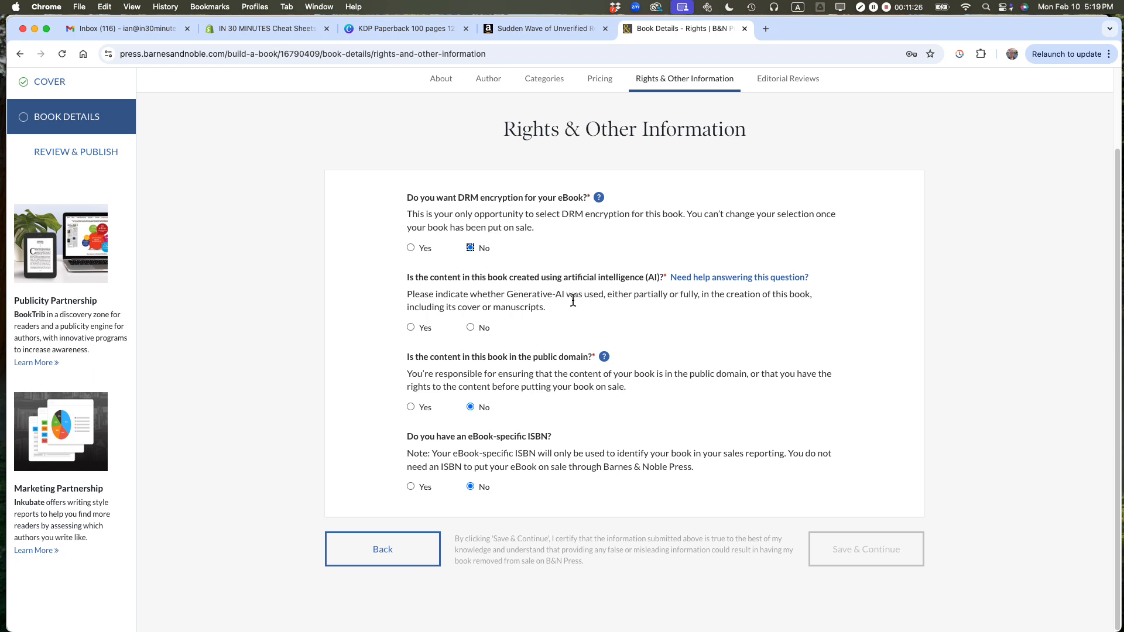
{"action": "left_click", "coordinate": [470, 327]}
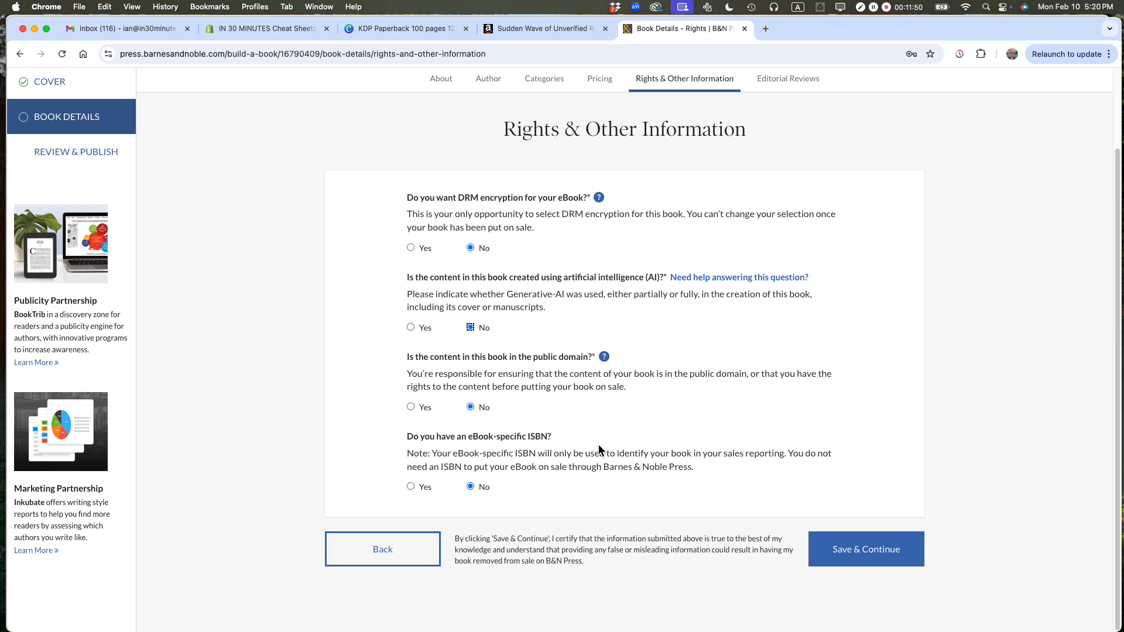
{"action": "left_click_drag", "start_coordinate": [412, 436], "coordinate": [557, 439]}
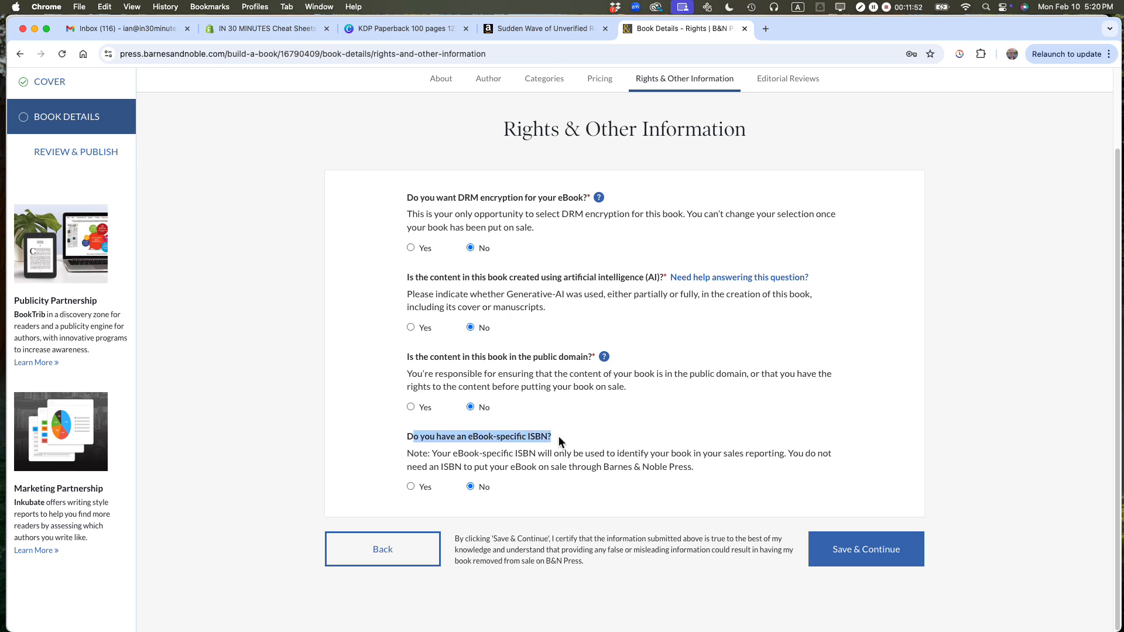
{"action": "left_click", "coordinate": [411, 487]}
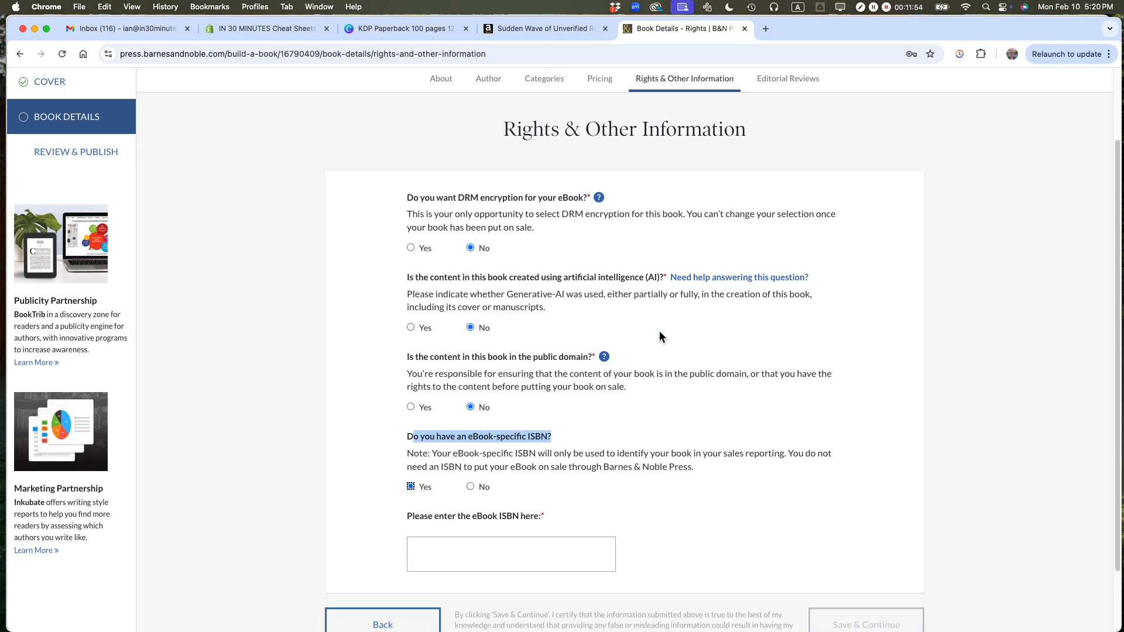
{"action": "scroll", "coordinate": [660, 337], "scroll_direction": "down", "scroll_amount": 2}
{"action": "left_click", "coordinate": [439, 493]}
{"action": "key", "text": "super+Tab"}
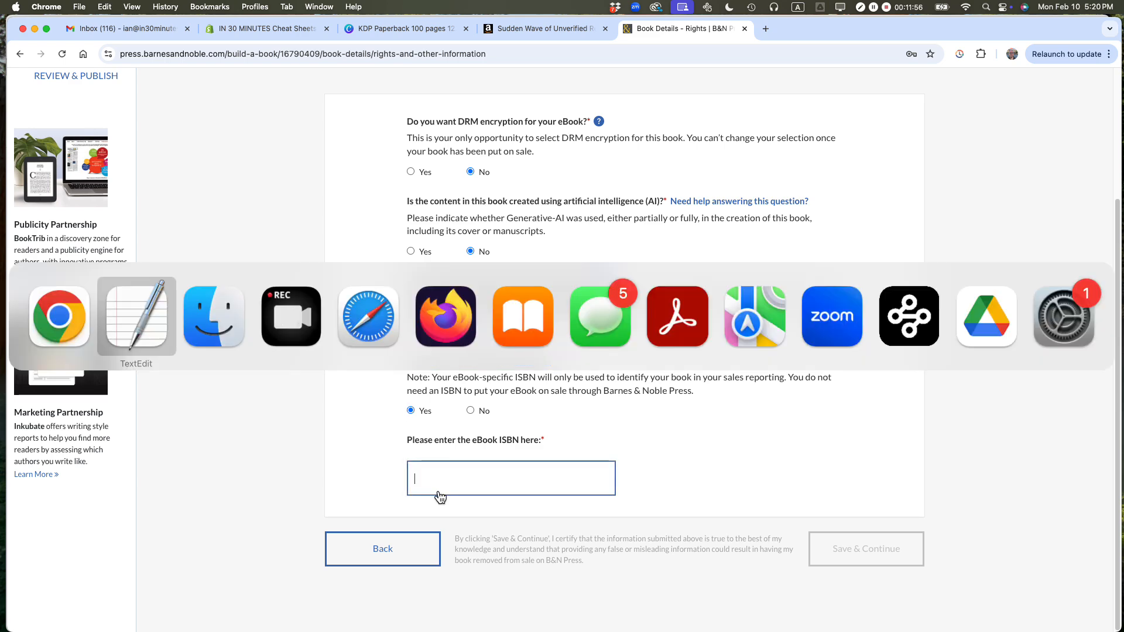
{"action": "scroll", "coordinate": [333, 290], "scroll_direction": "up", "scroll_amount": 5}
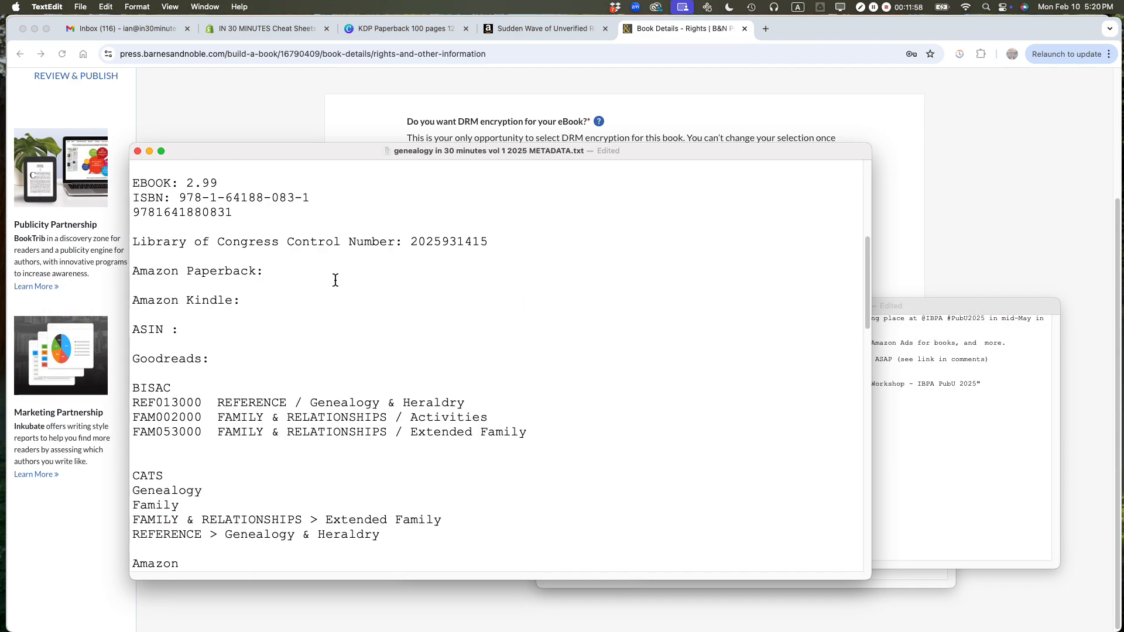
{"action": "scroll", "coordinate": [331, 290], "scroll_direction": "up", "scroll_amount": 5}
{"action": "scroll", "coordinate": [329, 299], "scroll_direction": "down", "scroll_amount": 1}
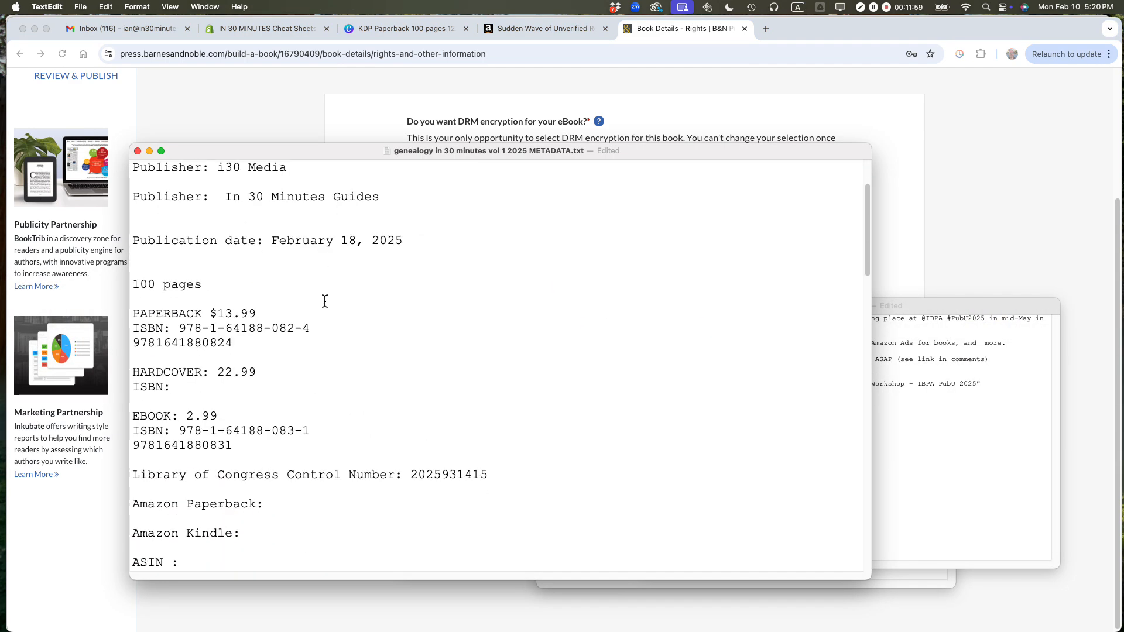
{"action": "double_click", "coordinate": [176, 446]}
{"action": "key", "text": "super+c"}
{"action": "key", "text": "super+Tab"}
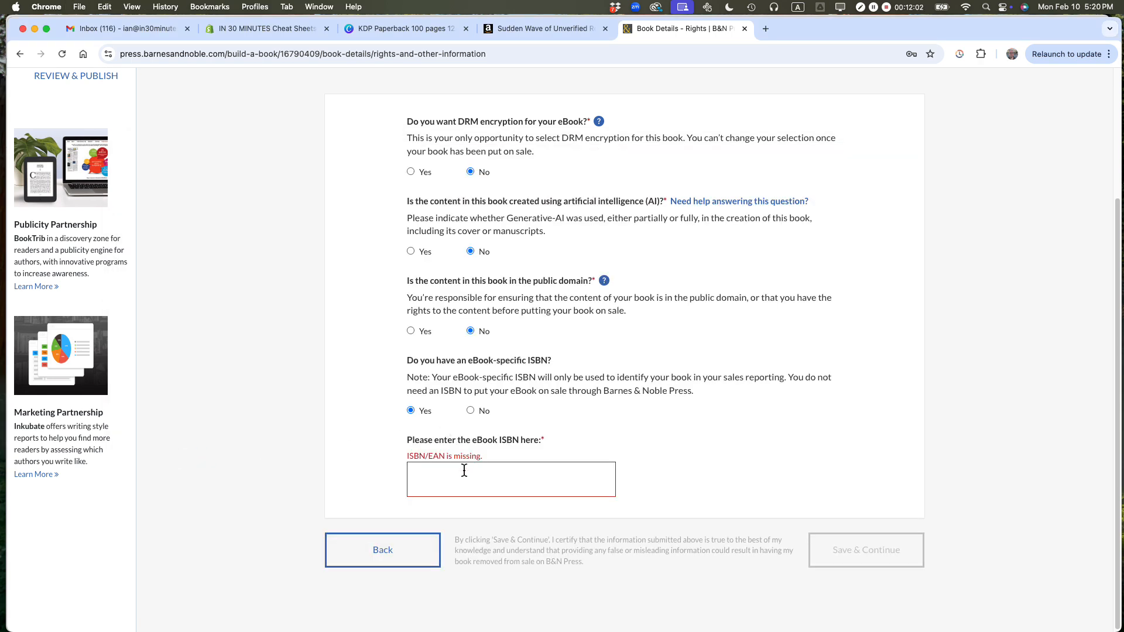
{"action": "left_click", "coordinate": [463, 470]}
{"action": "key", "text": "super+v"}
{"action": "left_click", "coordinate": [855, 553]}
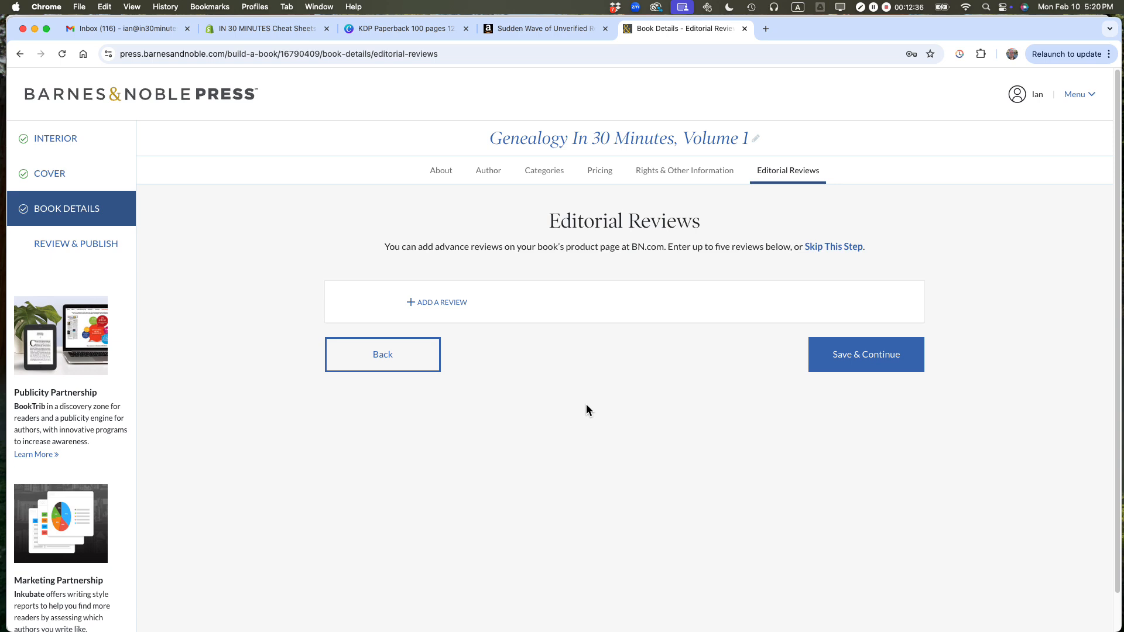
Continue past the editorial reviews without adding any, and check the interior, cover and book details in the eBook summary
{"action": "left_click", "coordinate": [888, 356]}
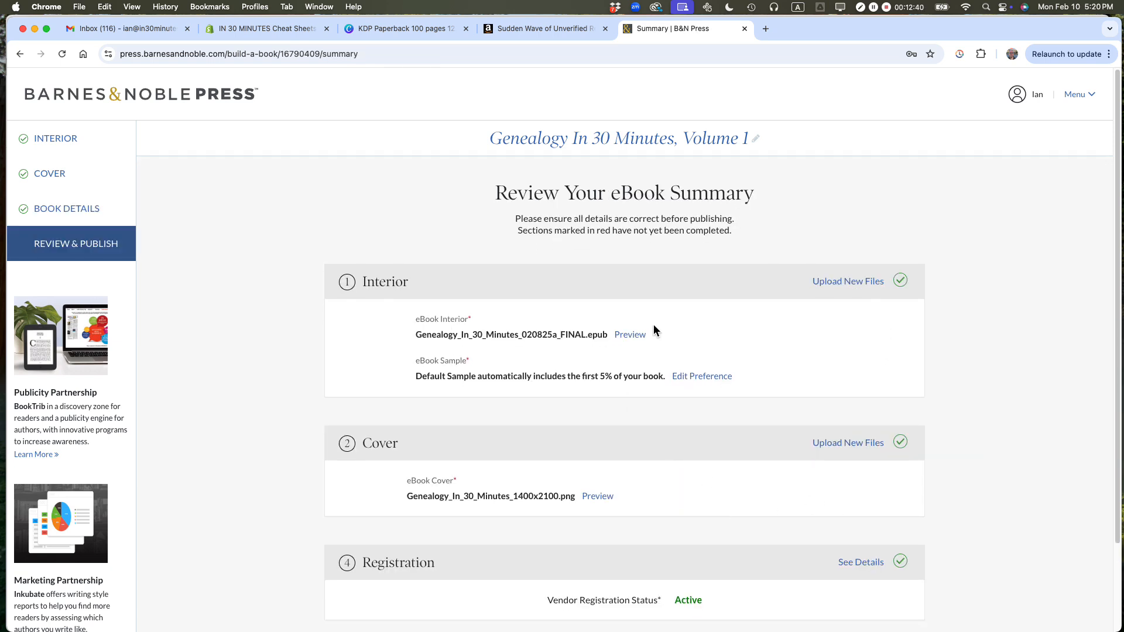
{"action": "scroll", "coordinate": [519, 323], "scroll_direction": "down", "scroll_amount": 1}
{"action": "scroll", "coordinate": [668, 367], "scroll_direction": "down", "scroll_amount": 5}
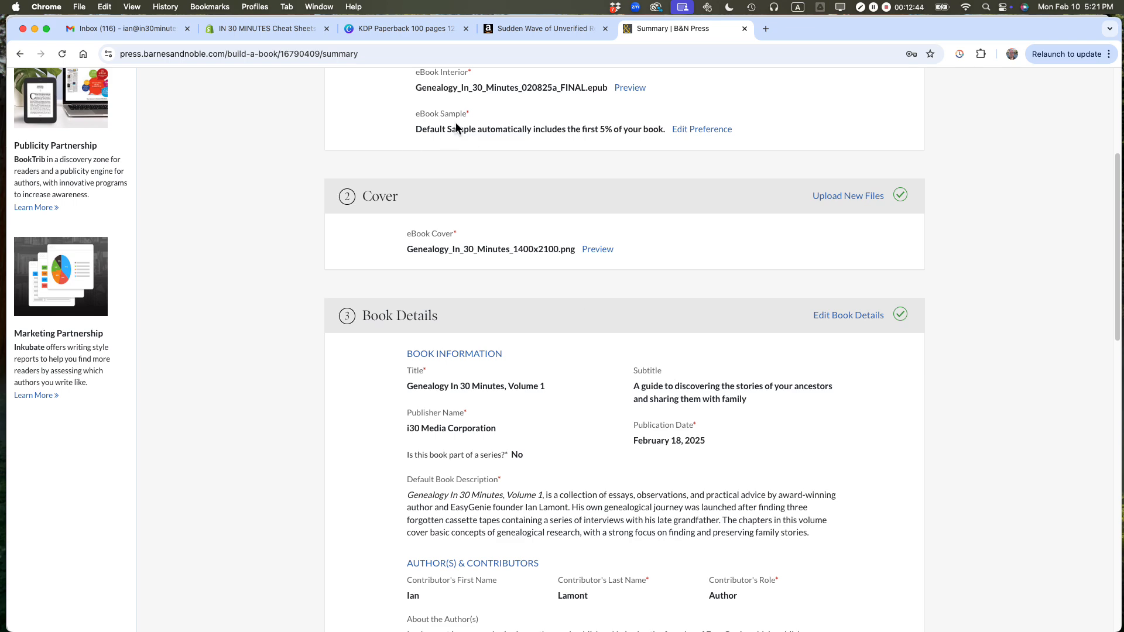
Review the eBook summary's sample setting, book details, categories, pricing, rights and registration, and check the publication date
{"action": "double_click", "coordinate": [620, 131]}
{"action": "left_click", "coordinate": [619, 131]}
{"action": "scroll", "coordinate": [481, 237], "scroll_direction": "down", "scroll_amount": 8}
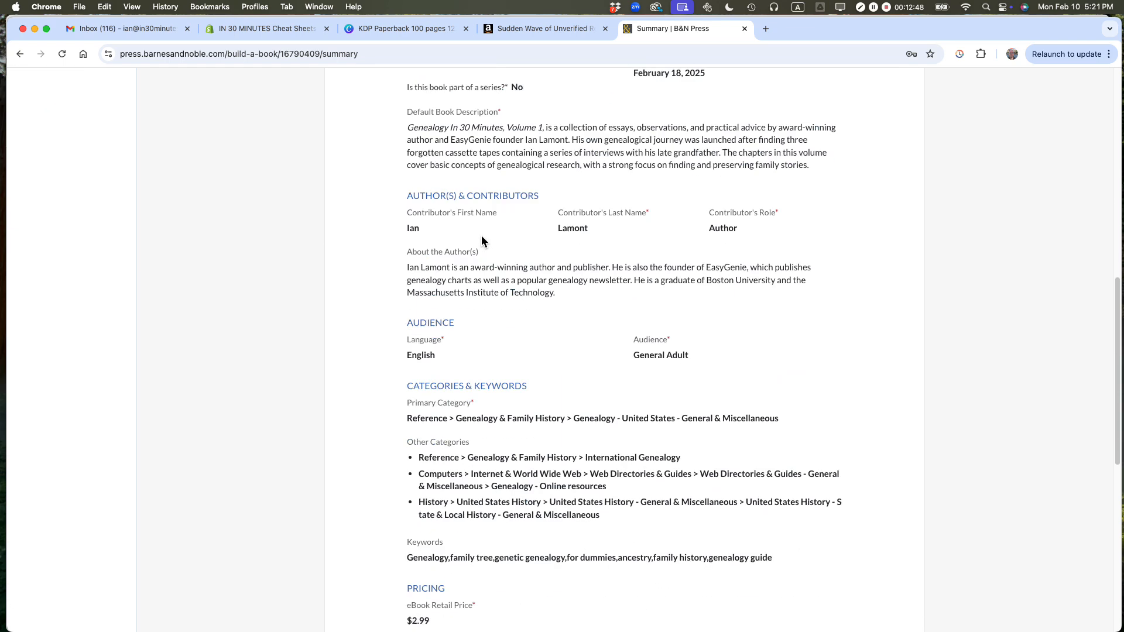
{"action": "scroll", "coordinate": [527, 211], "scroll_direction": "up", "scroll_amount": 3}
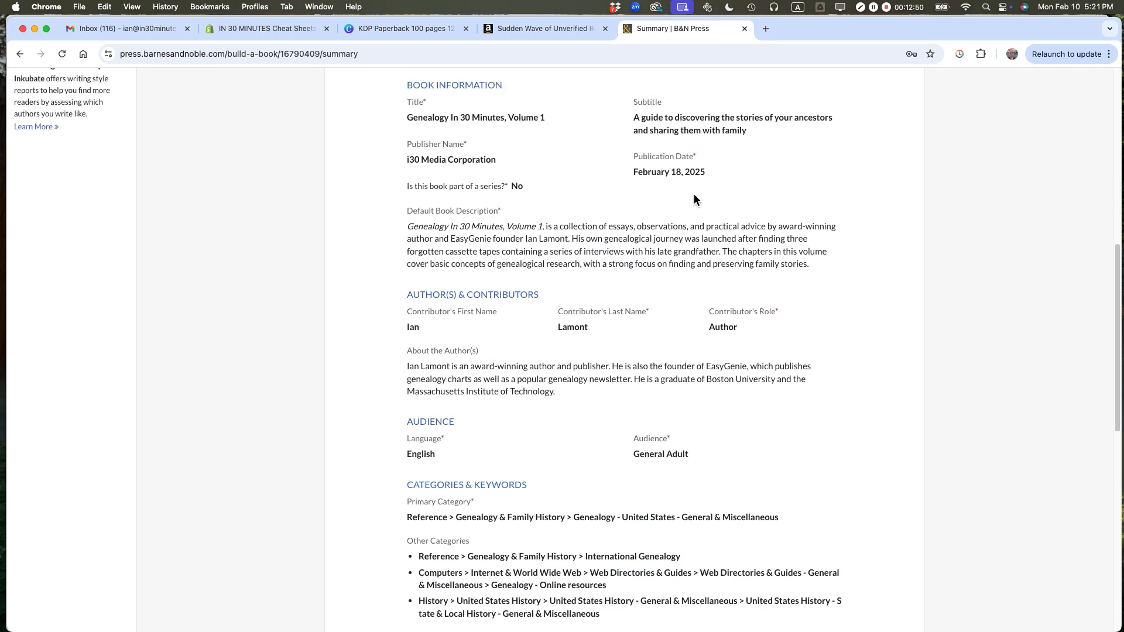
{"action": "scroll", "coordinate": [696, 191], "scroll_direction": "up", "scroll_amount": 5}
{"action": "scroll", "coordinate": [695, 192], "scroll_direction": "down", "scroll_amount": 5}
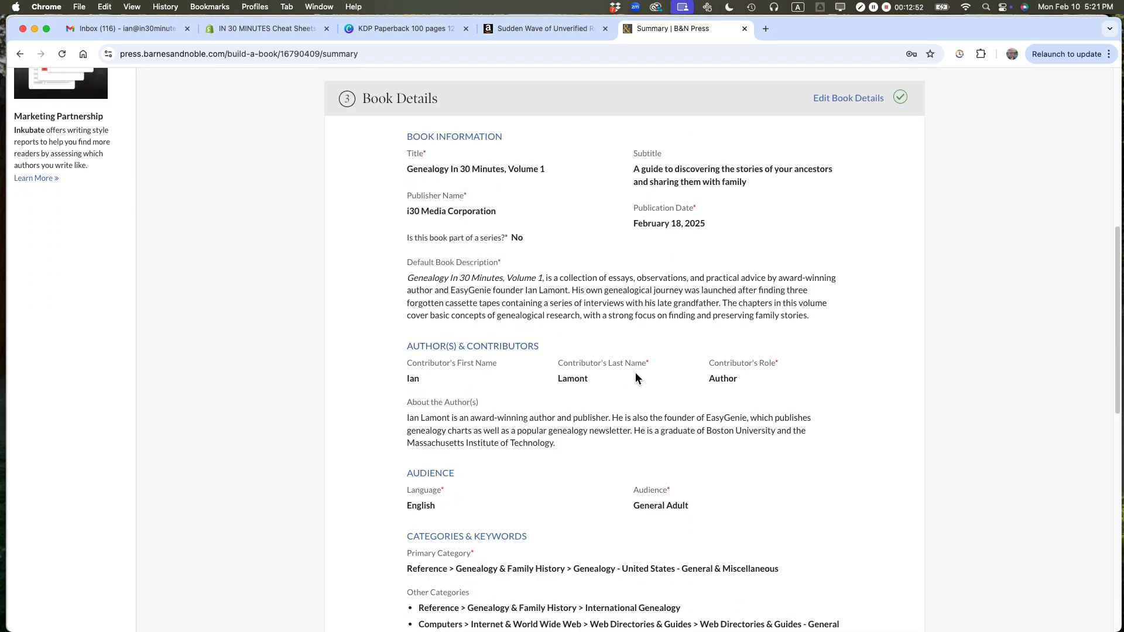
{"action": "scroll", "coordinate": [637, 377], "scroll_direction": "down", "scroll_amount": 15}
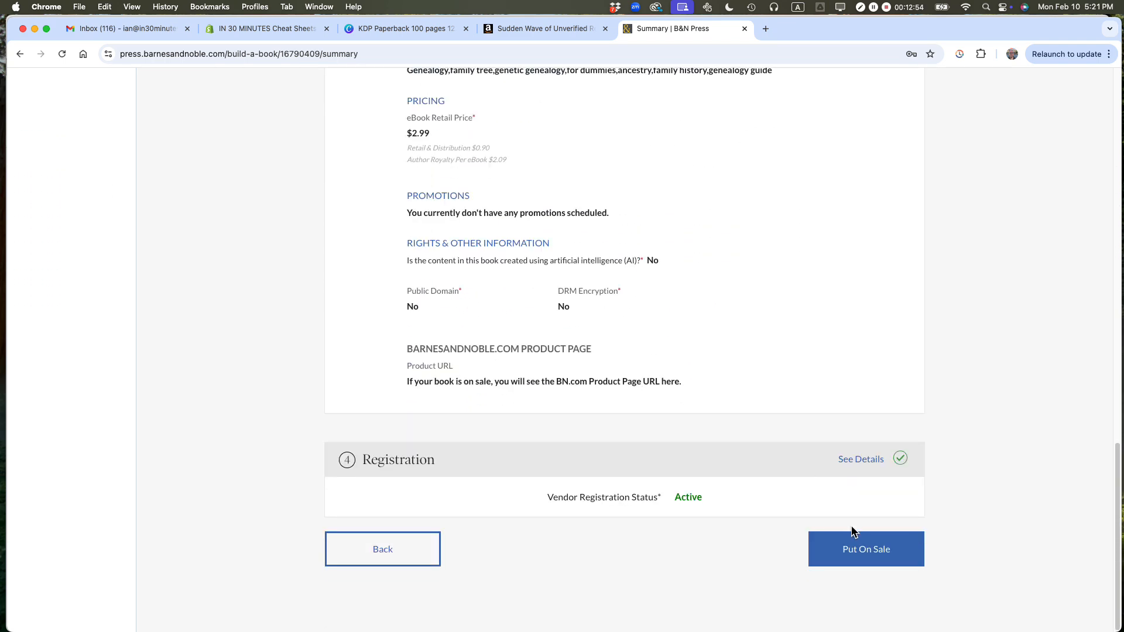
{"action": "scroll", "coordinate": [726, 331], "scroll_direction": "up", "scroll_amount": 7}
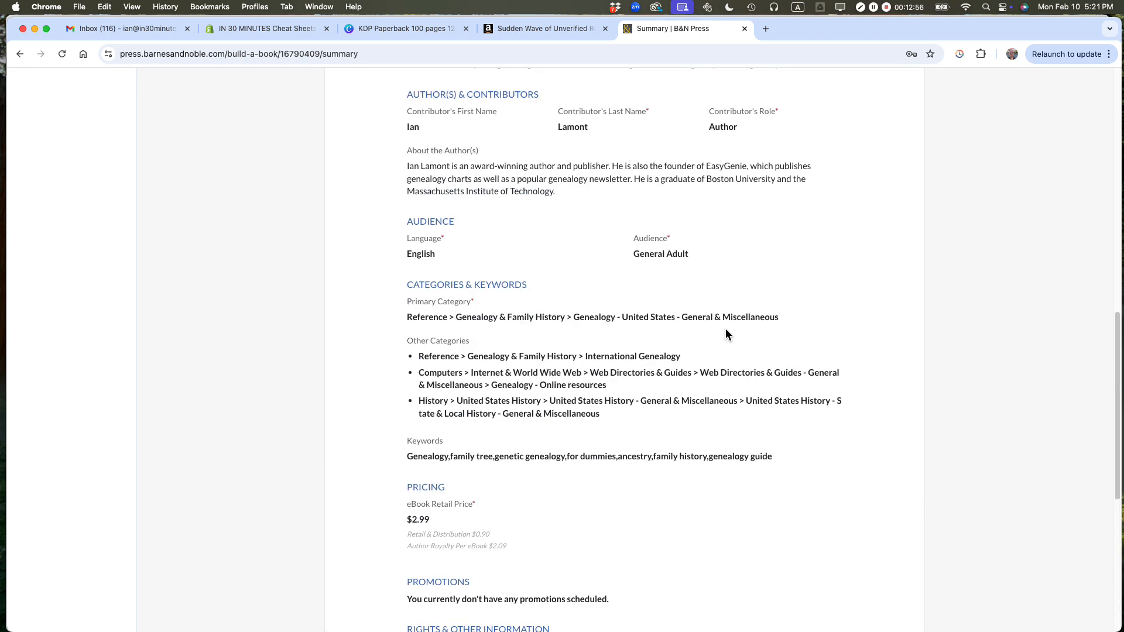
{"action": "scroll", "coordinate": [725, 331], "scroll_direction": "down", "scroll_amount": 6}
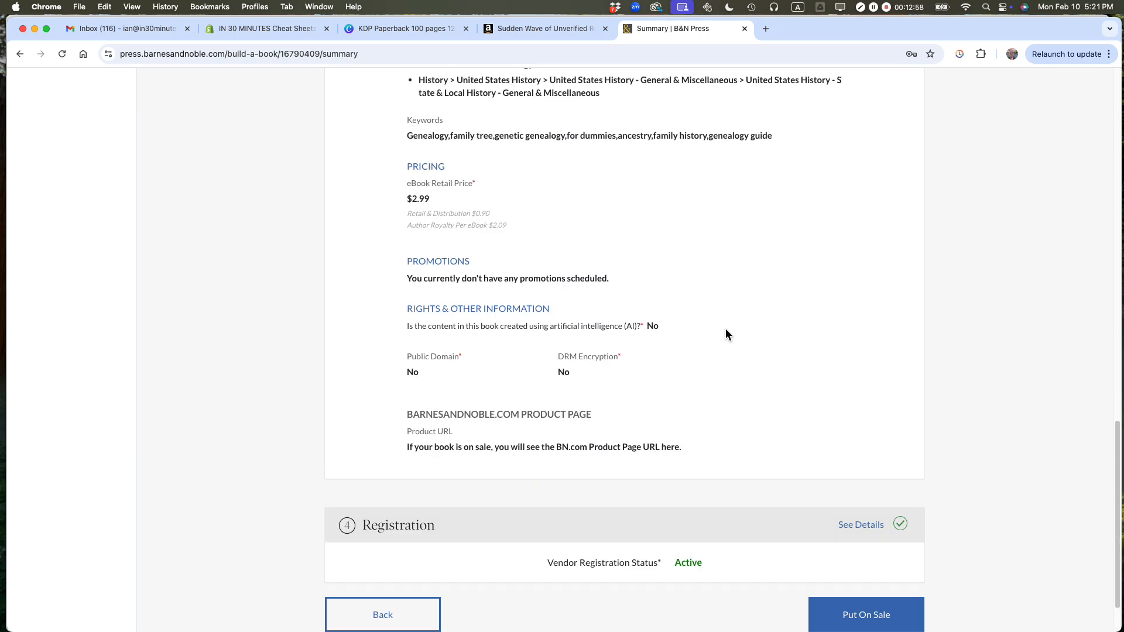
{"action": "scroll", "coordinate": [726, 331], "scroll_direction": "up", "scroll_amount": 9}
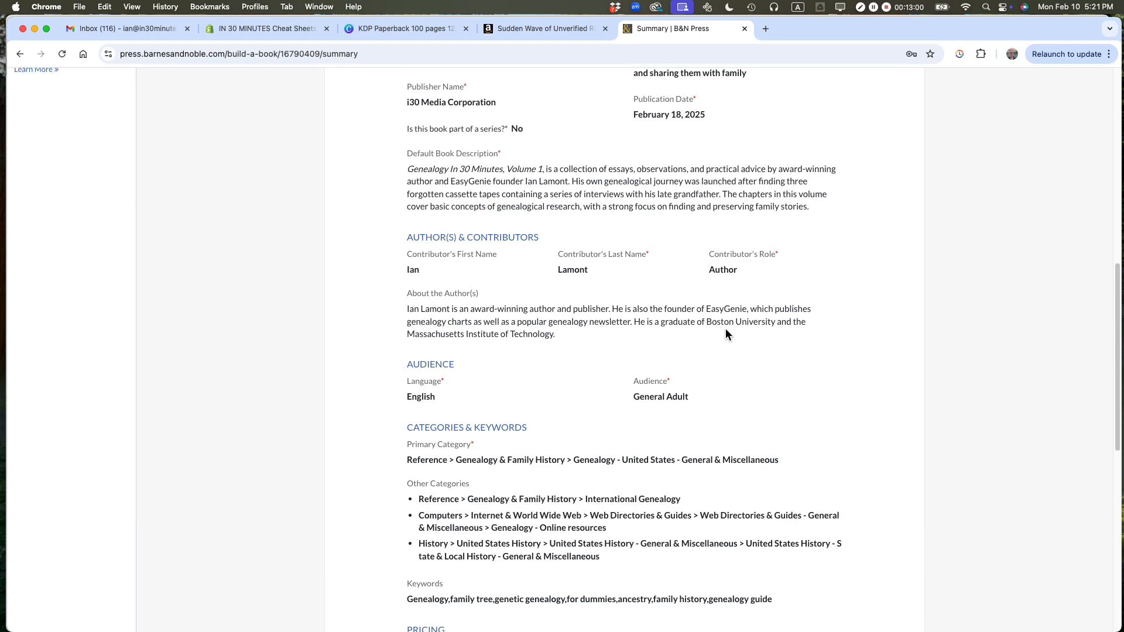
{"action": "left_click_drag", "start_coordinate": [637, 117], "coordinate": [714, 120]}
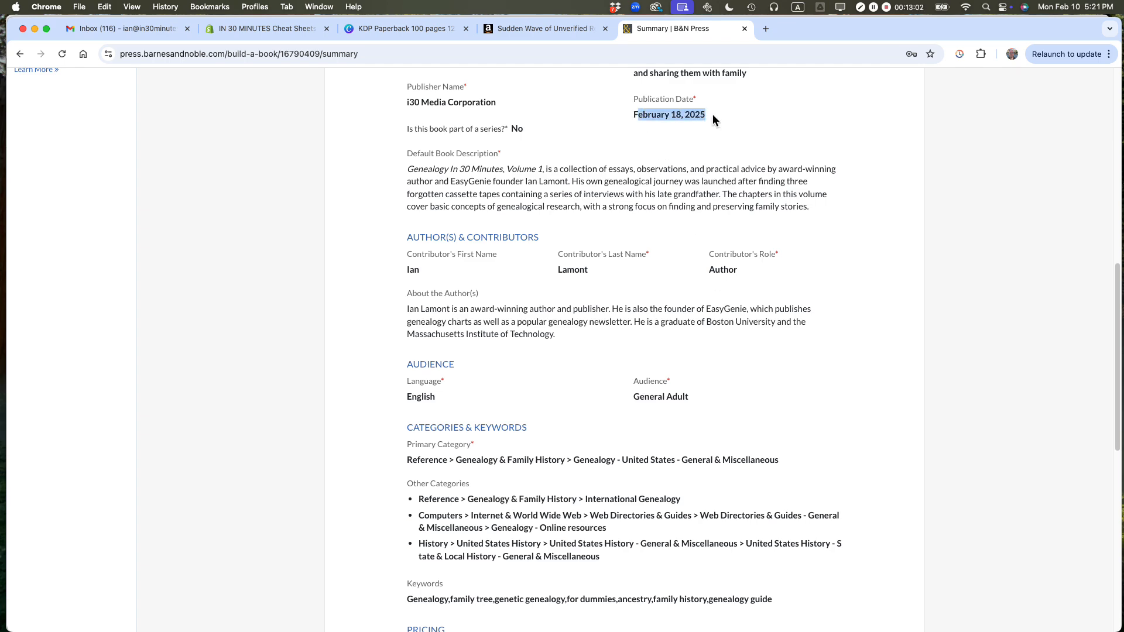
Put the eBook on sale from the end of the summary and confirm the submission to BN.com
{"action": "scroll", "coordinate": [849, 256], "scroll_direction": "down", "scroll_amount": 10}
{"action": "left_click", "coordinate": [874, 553]}
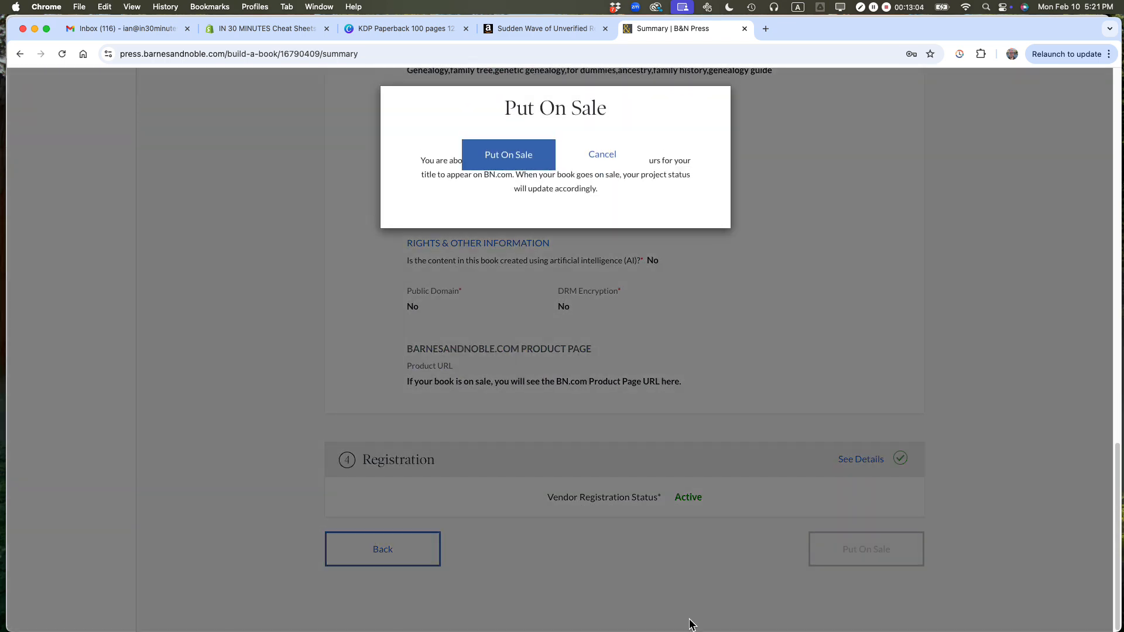
{"action": "left_click", "coordinate": [514, 153]}
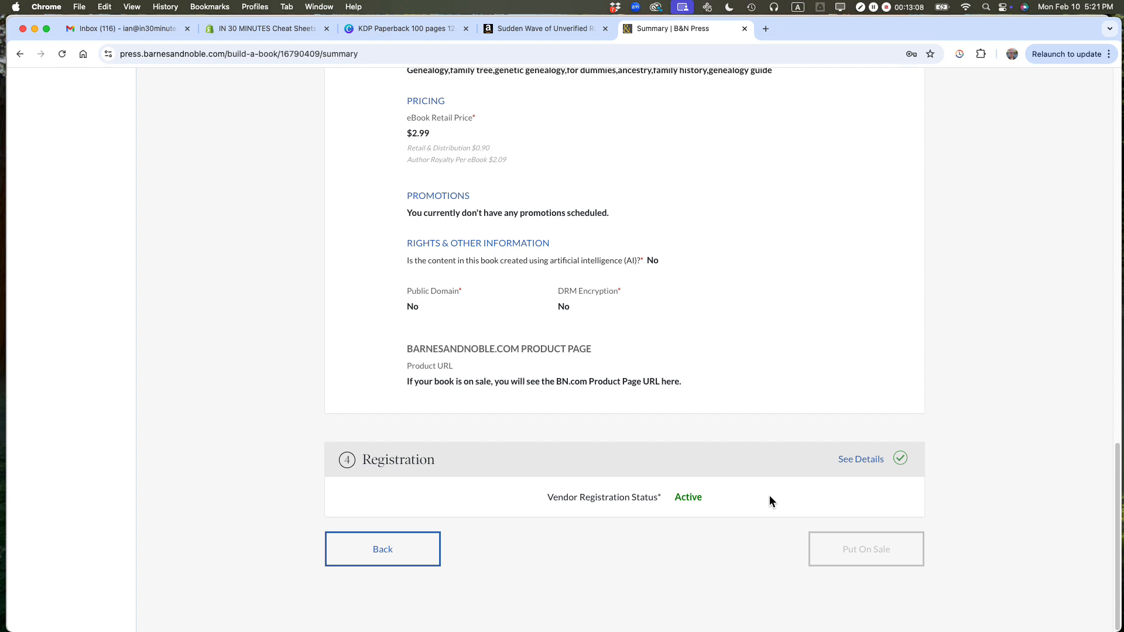